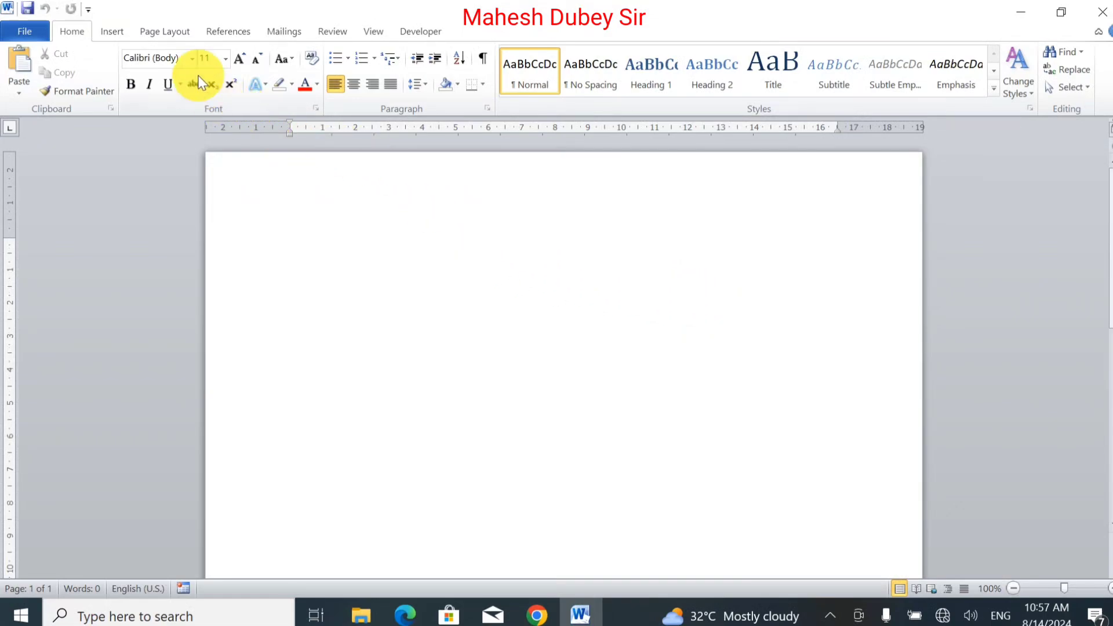
Step: Set the document's paper size to A4 in Page Setup
{"action": "left_click", "coordinate": [172, 30]}
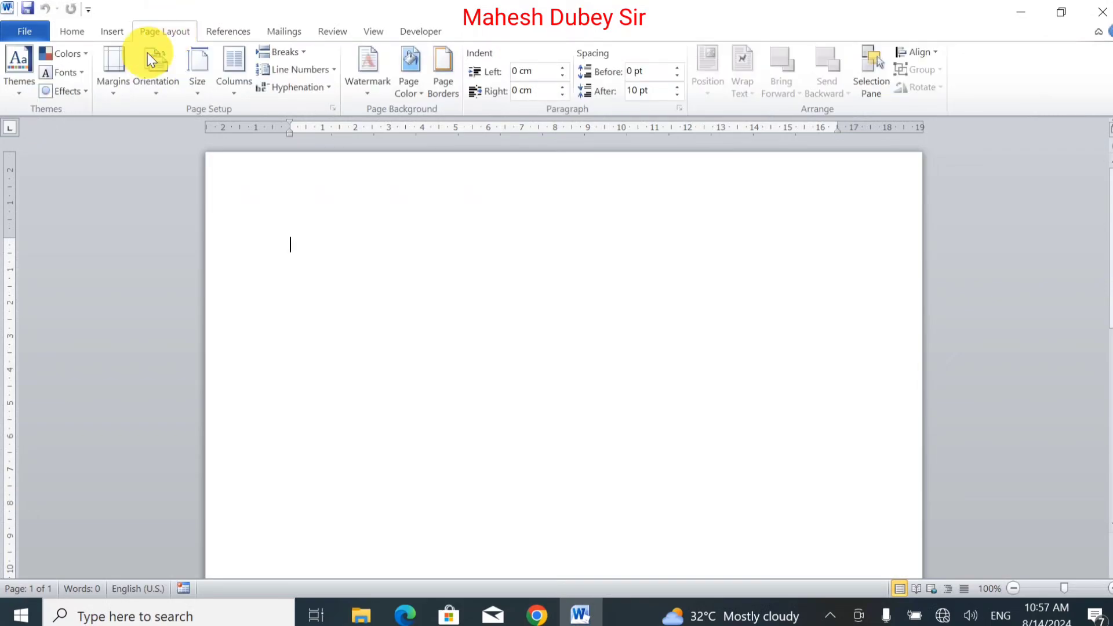
{"action": "left_click", "coordinate": [110, 84]}
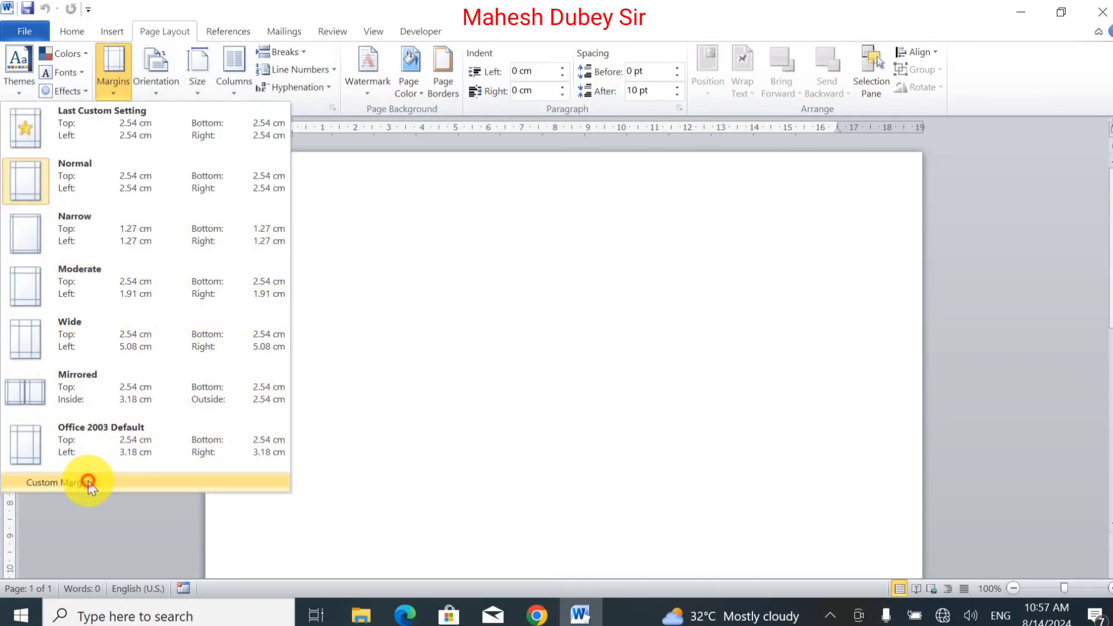
{"action": "left_click", "coordinate": [88, 481]}
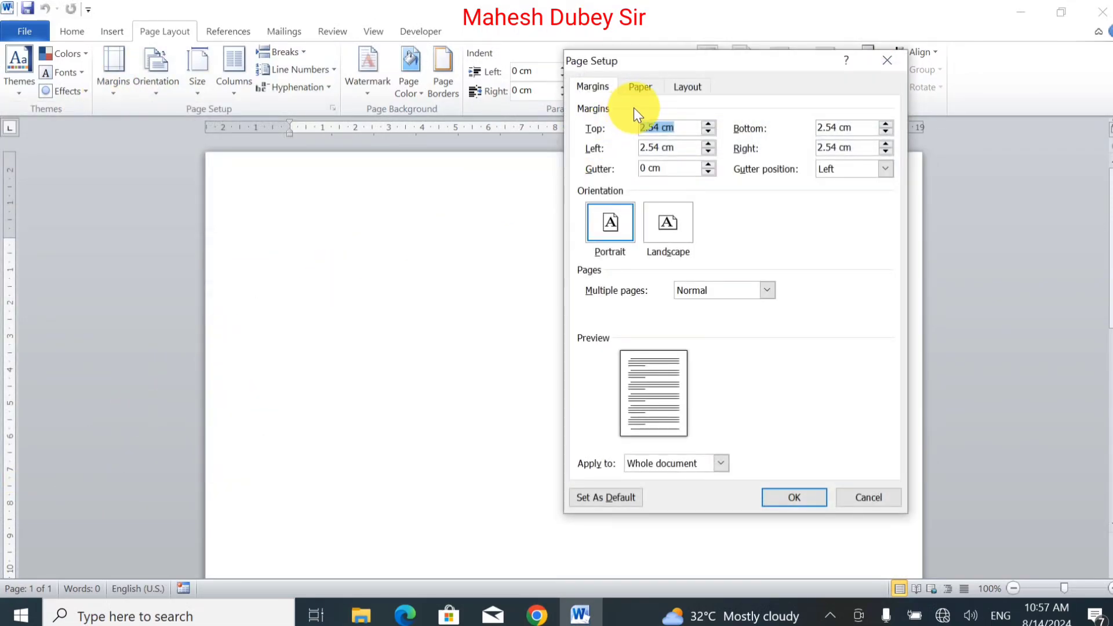
{"action": "left_click", "coordinate": [640, 91]}
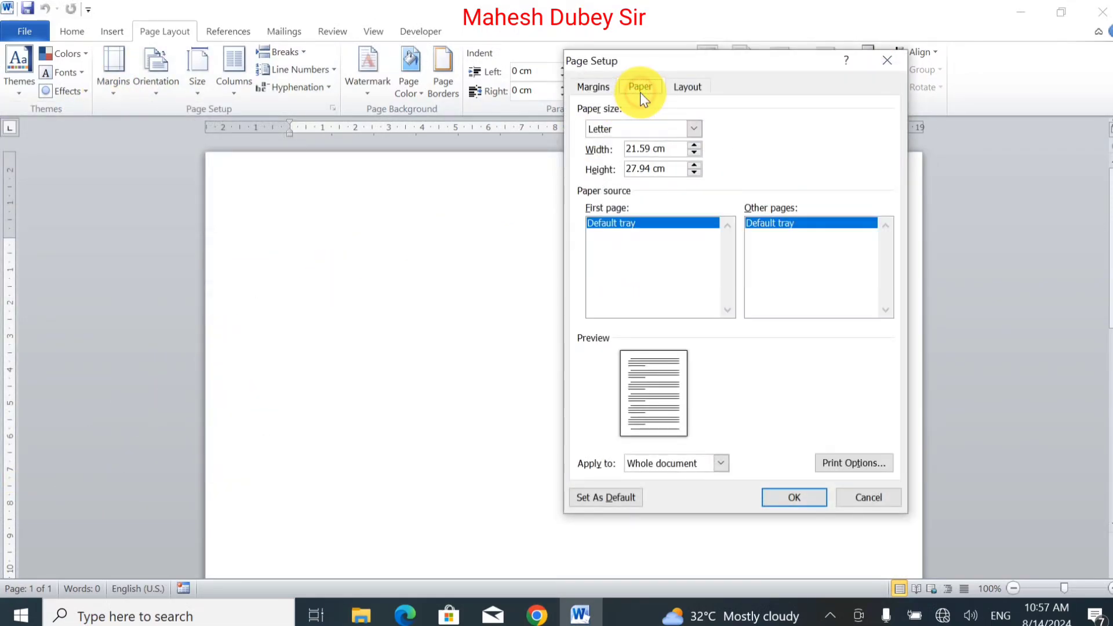
{"action": "left_click", "coordinate": [694, 128]}
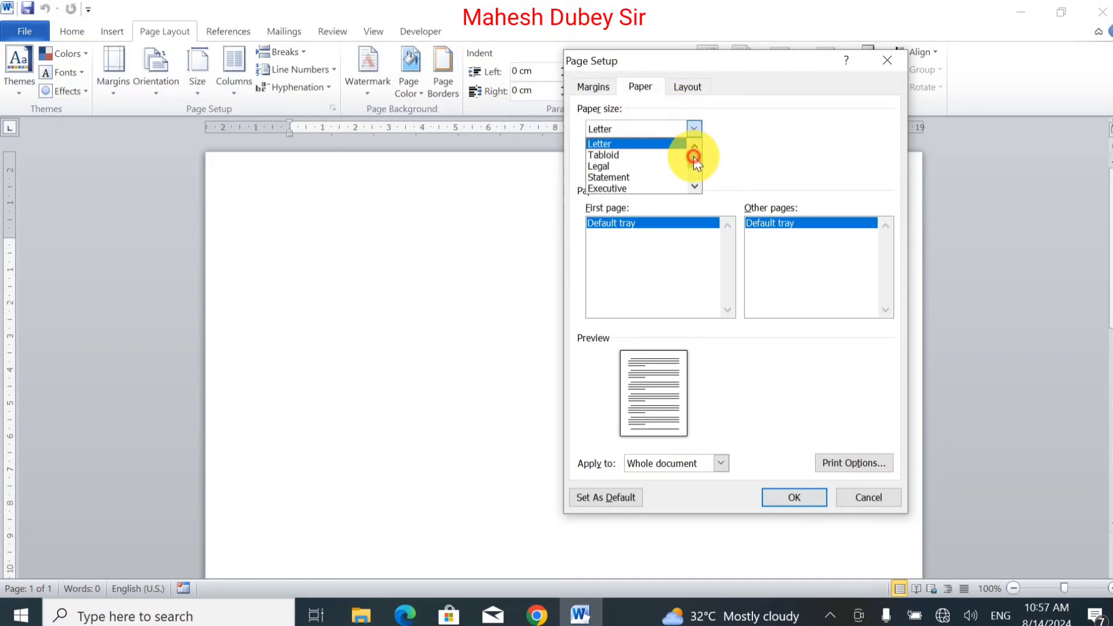
{"action": "left_click_drag", "start_coordinate": [693, 154], "coordinate": [693, 160]}
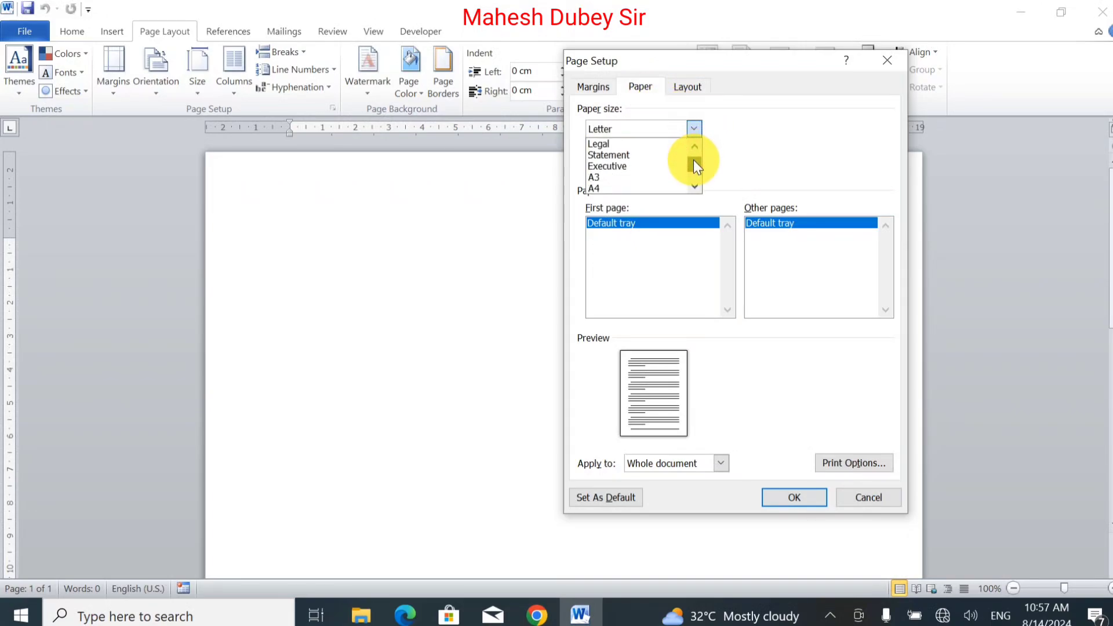
{"action": "left_click", "coordinate": [624, 186]}
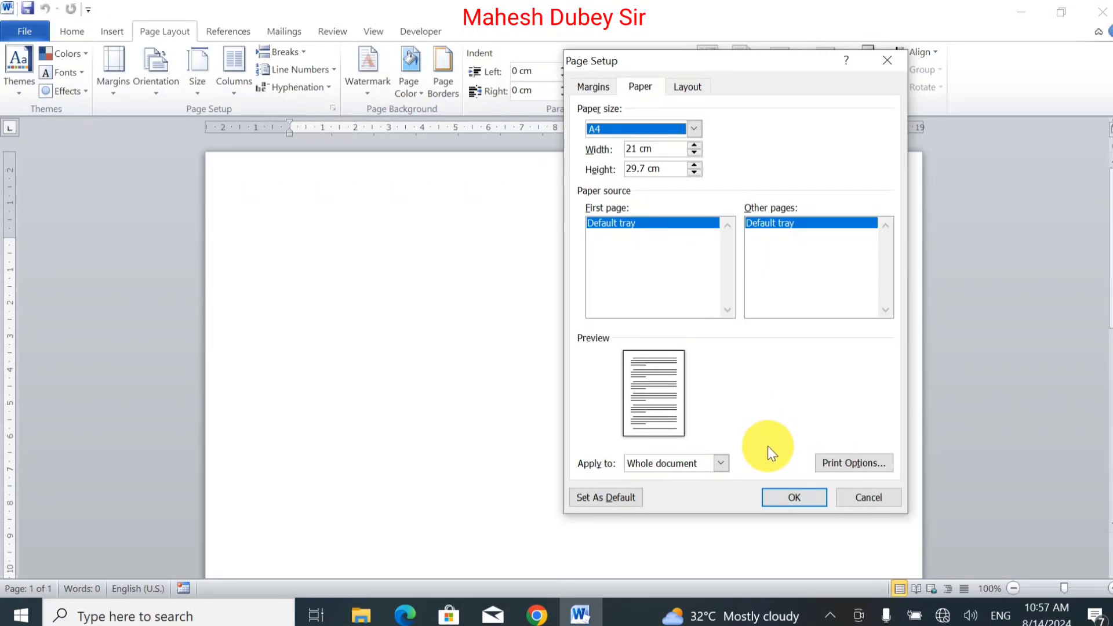
{"action": "left_click", "coordinate": [794, 497]}
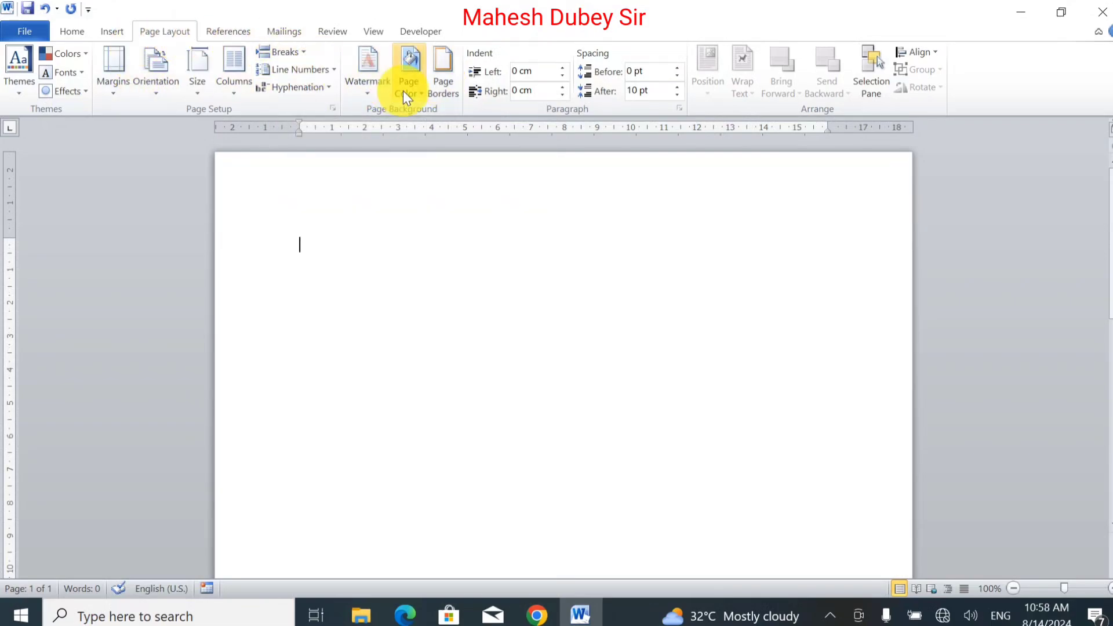
Step: Add a Box page border with a thick solid line style and 2¼ pt width to the whole document
{"action": "left_click", "coordinate": [444, 78]}
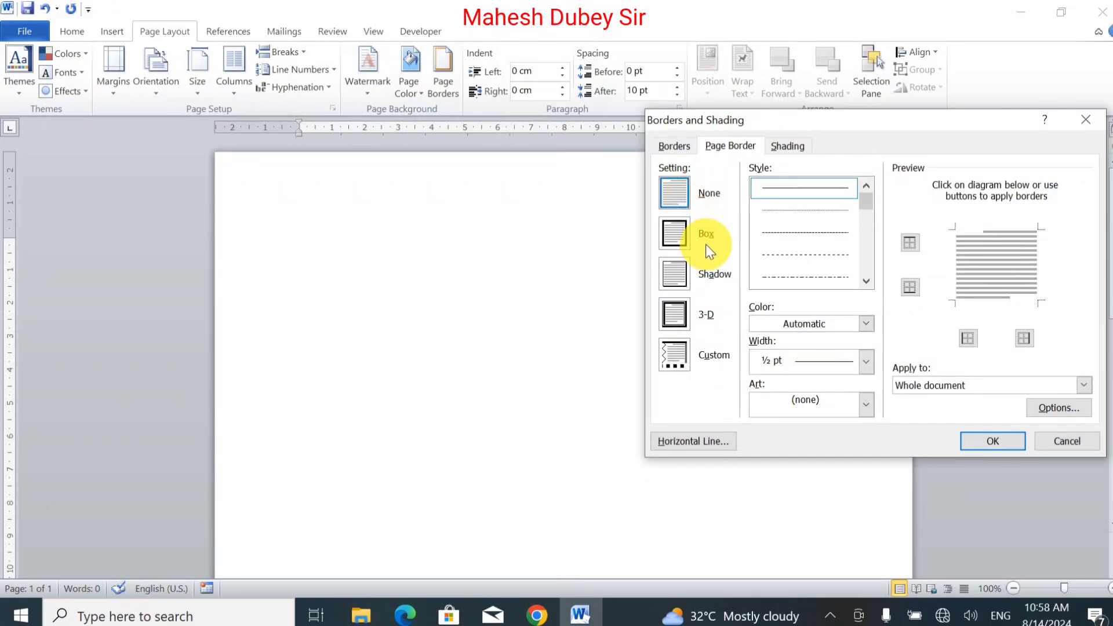
{"action": "left_click", "coordinate": [672, 243]}
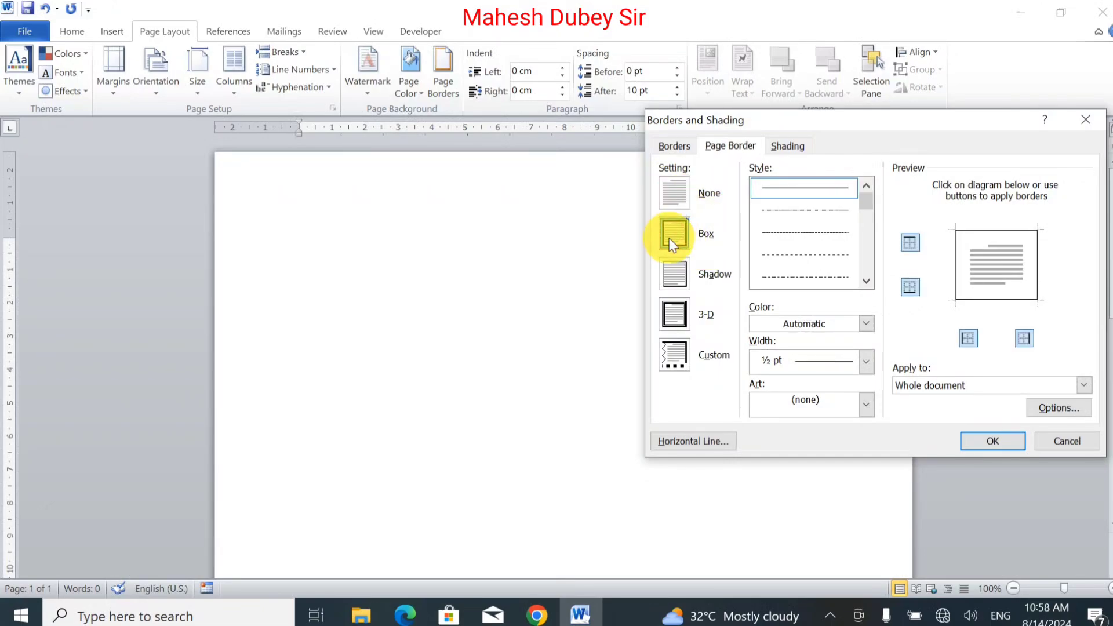
{"action": "left_click", "coordinate": [865, 280]}
{"action": "left_click", "coordinate": [865, 280]}
{"action": "left_click", "coordinate": [865, 281]}
{"action": "left_click", "coordinate": [866, 280]}
{"action": "left_click", "coordinate": [869, 281]}
{"action": "left_click", "coordinate": [869, 280]}
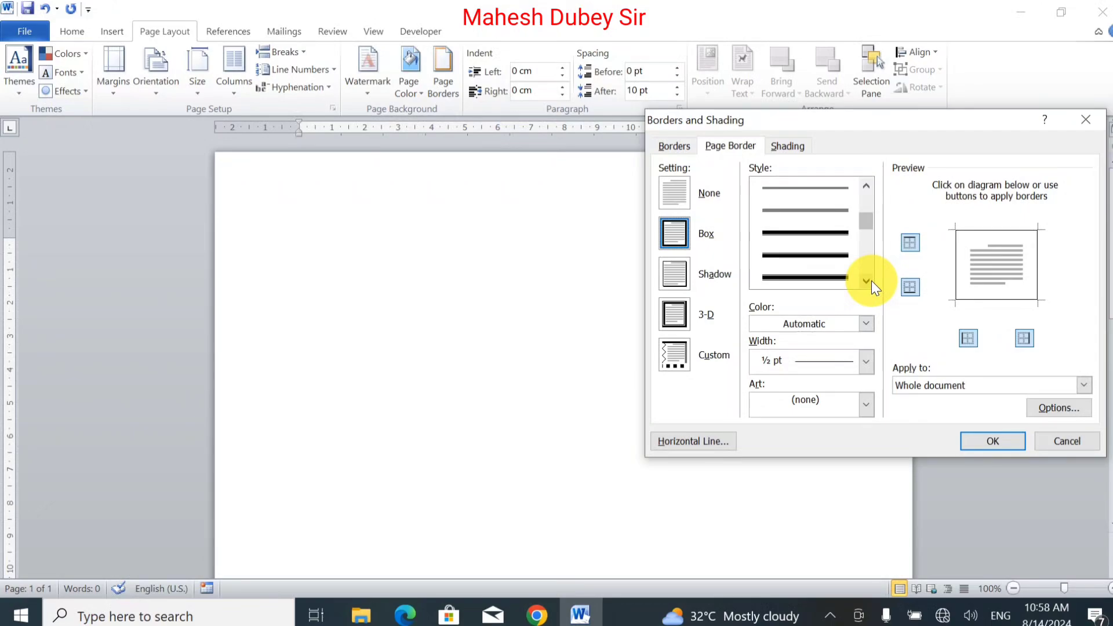
{"action": "left_click", "coordinate": [829, 239]}
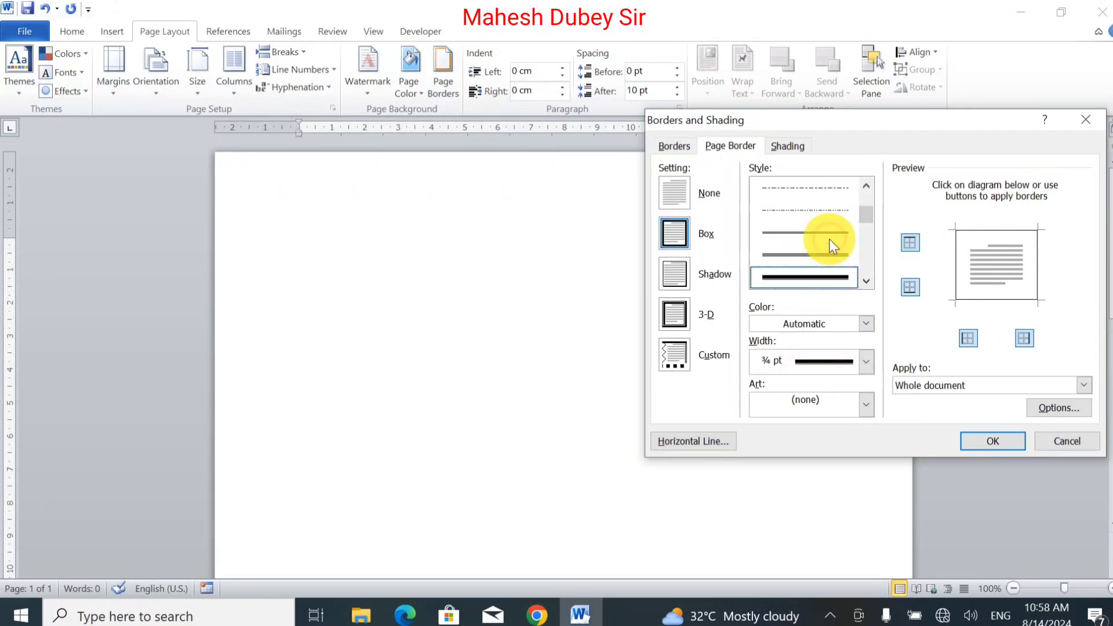
{"action": "left_click", "coordinate": [850, 283]}
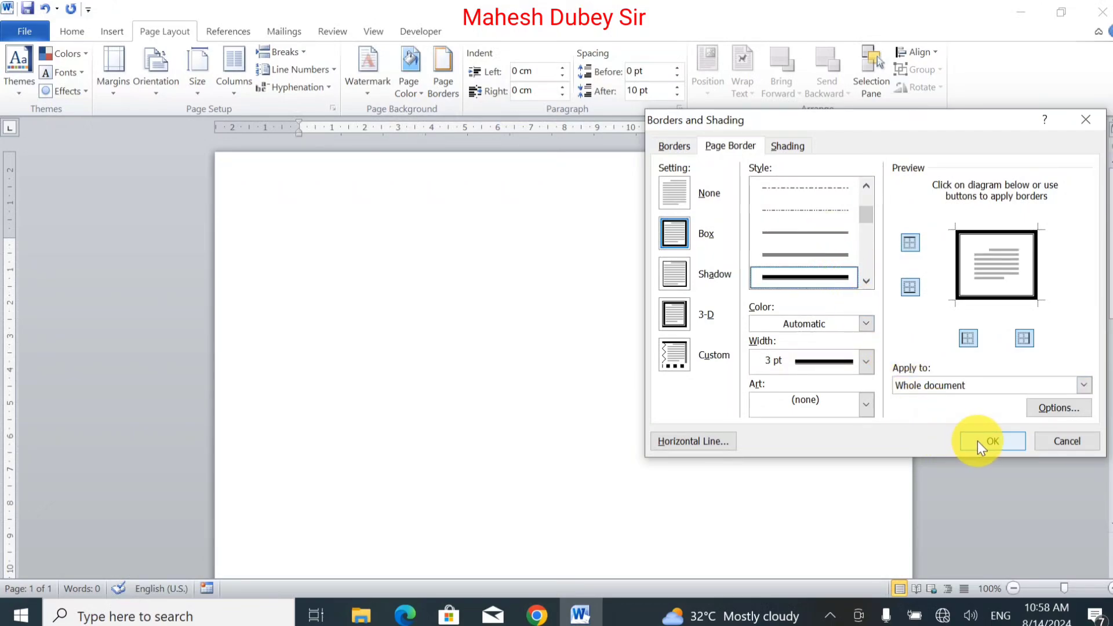
{"action": "left_click", "coordinate": [869, 363]}
{"action": "left_click", "coordinate": [834, 406]}
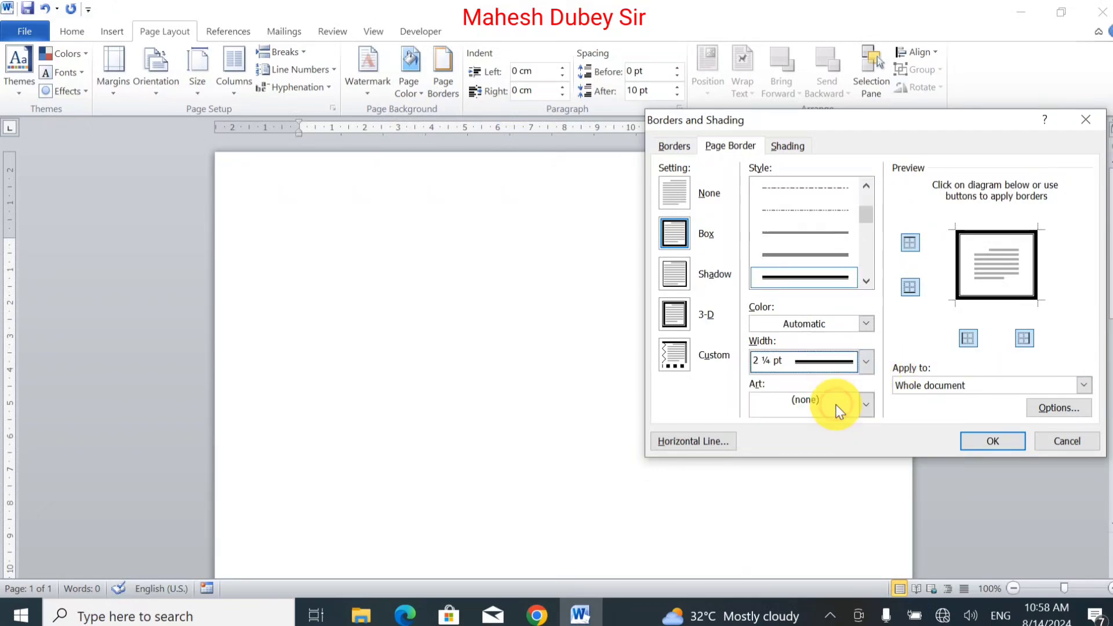
{"action": "left_click", "coordinate": [986, 440]}
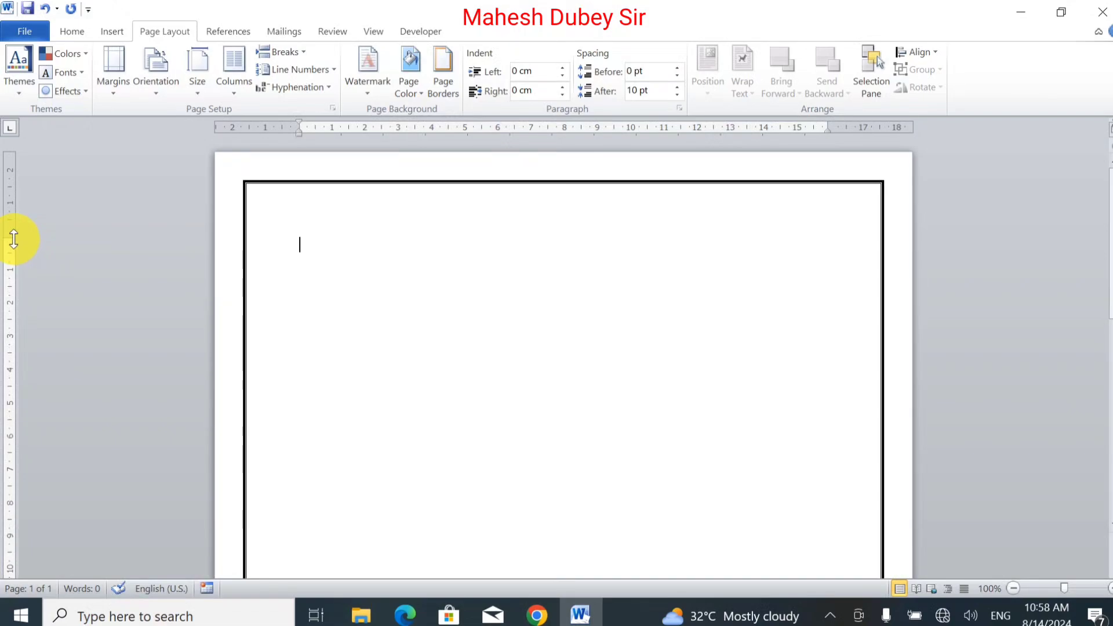
{"action": "mouse_move", "coordinate": [11, 235]}
{"action": "left_mouse_down"}
{"action": "mouse_move", "coordinate": [10, 199]}
{"action": "mouse_move", "coordinate": [10, 236]}
{"action": "left_mouse_up"}
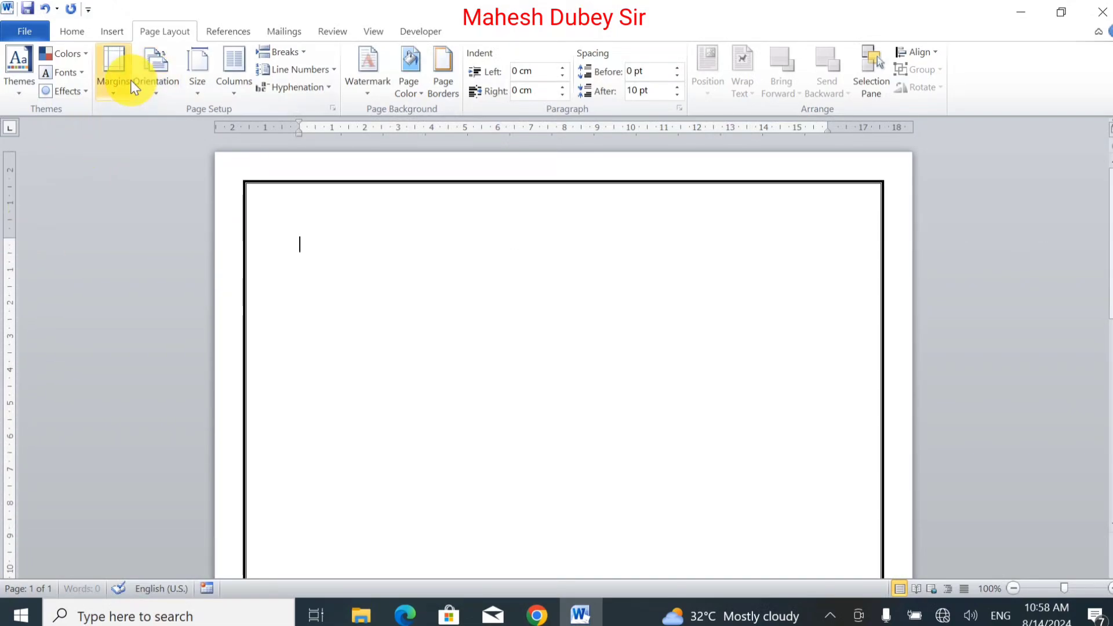
{"action": "left_click", "coordinate": [113, 78]}
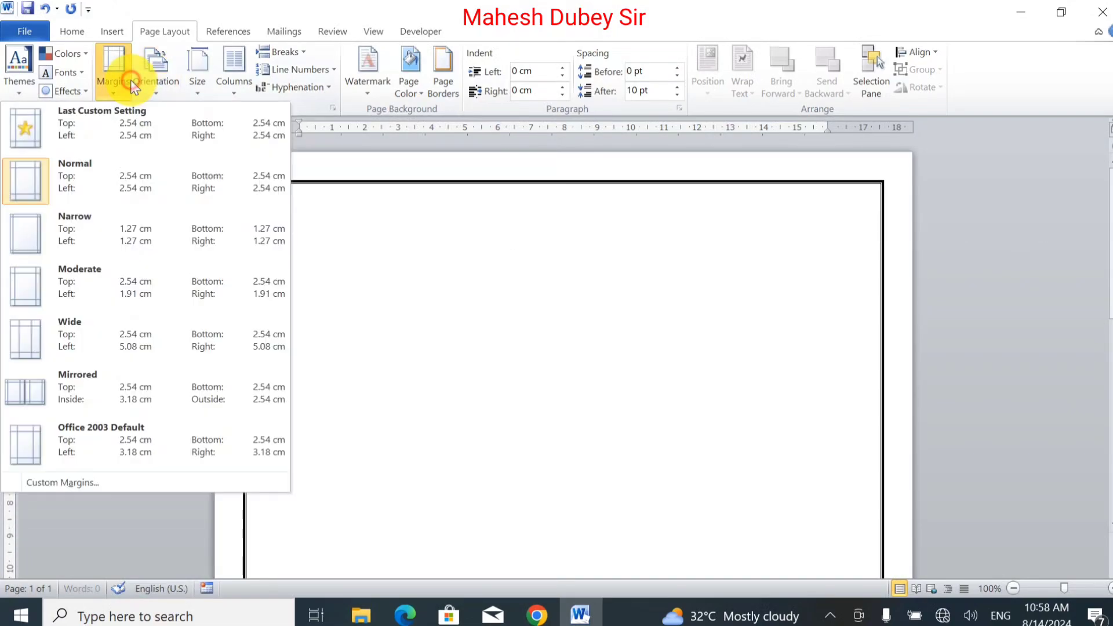
{"action": "left_click", "coordinate": [102, 489]}
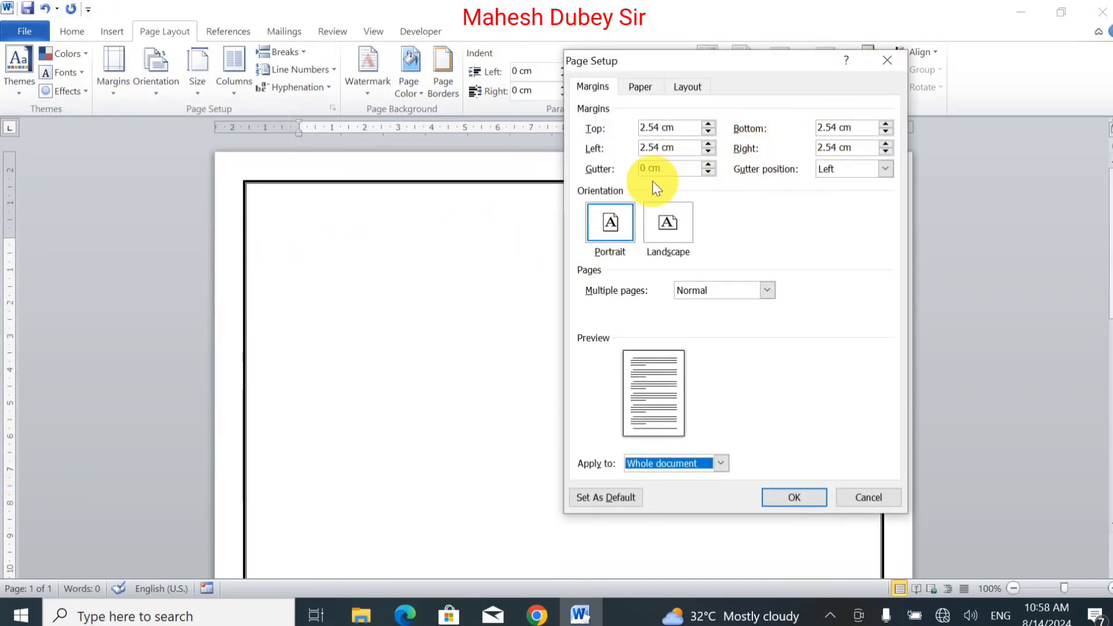
{"action": "left_click", "coordinate": [858, 491]}
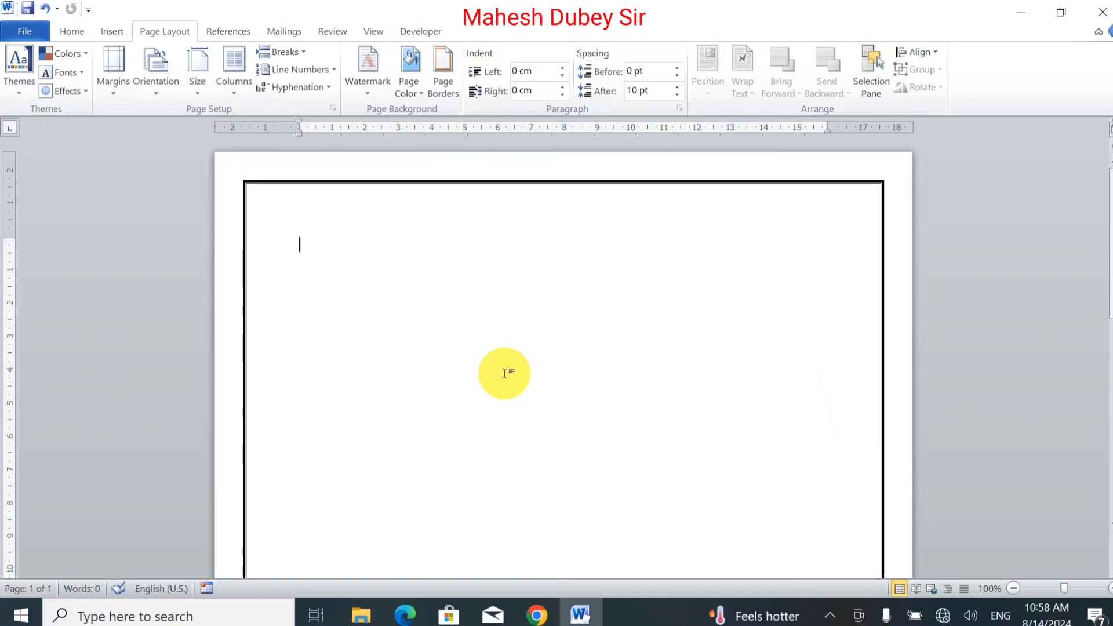
Step: Type the heading SBI APPLICATION FORM and start a new line
{"action": "type", "text": "SBI "}
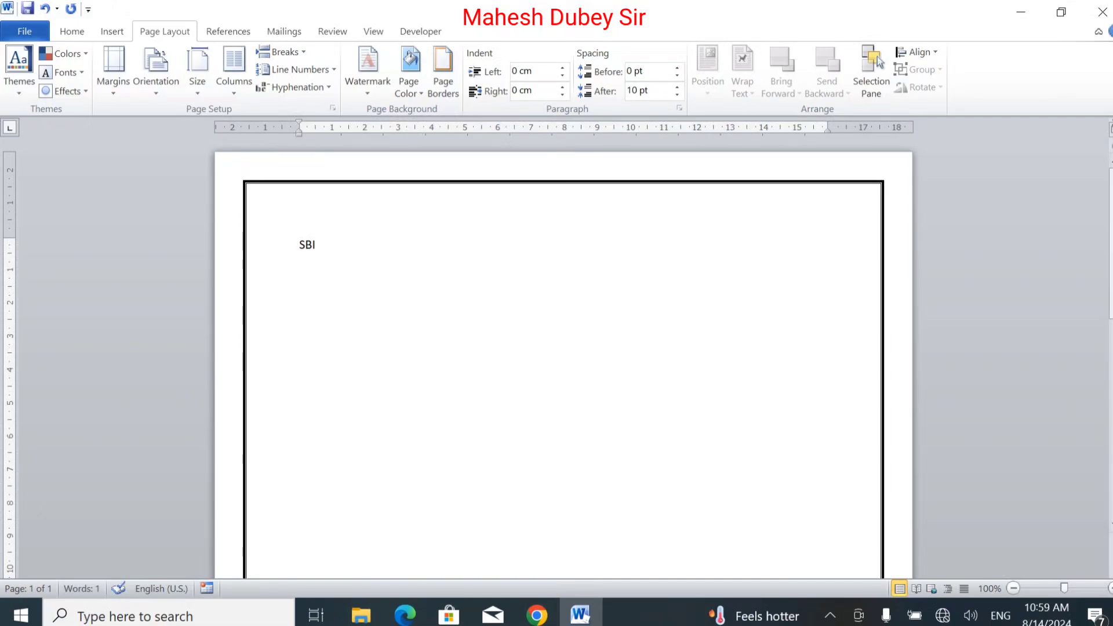
{"action": "type", "text": "Ap"}
{"action": "key", "text": "BackSpace"}
{"action": "type", "text": "PPLICATION"}
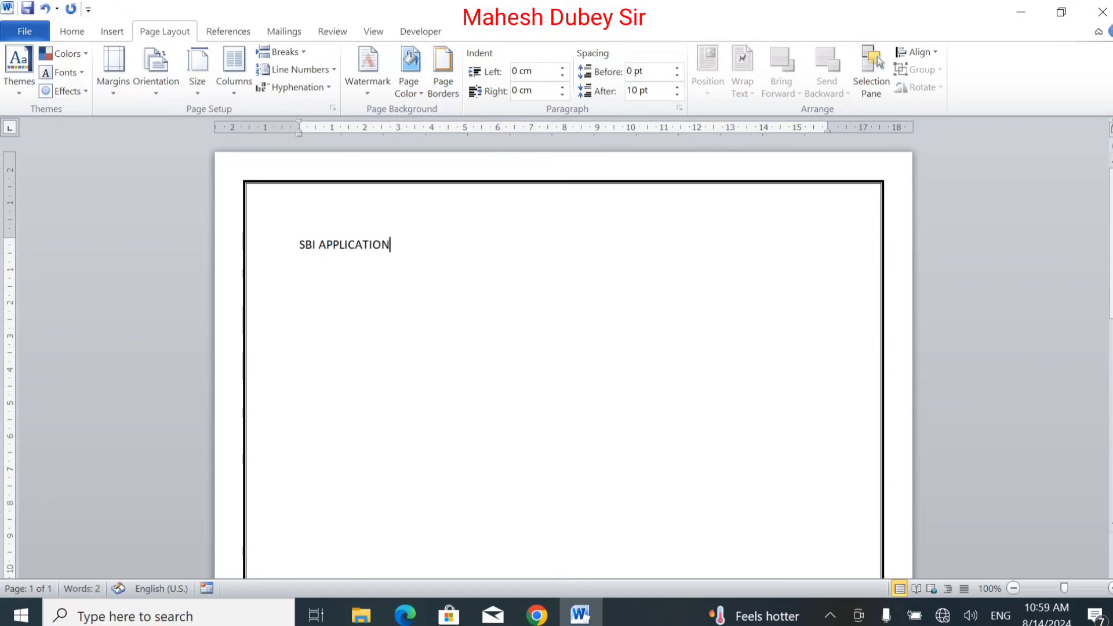
{"action": "type", "text": " FORM"}
{"action": "key", "text": "Return"}
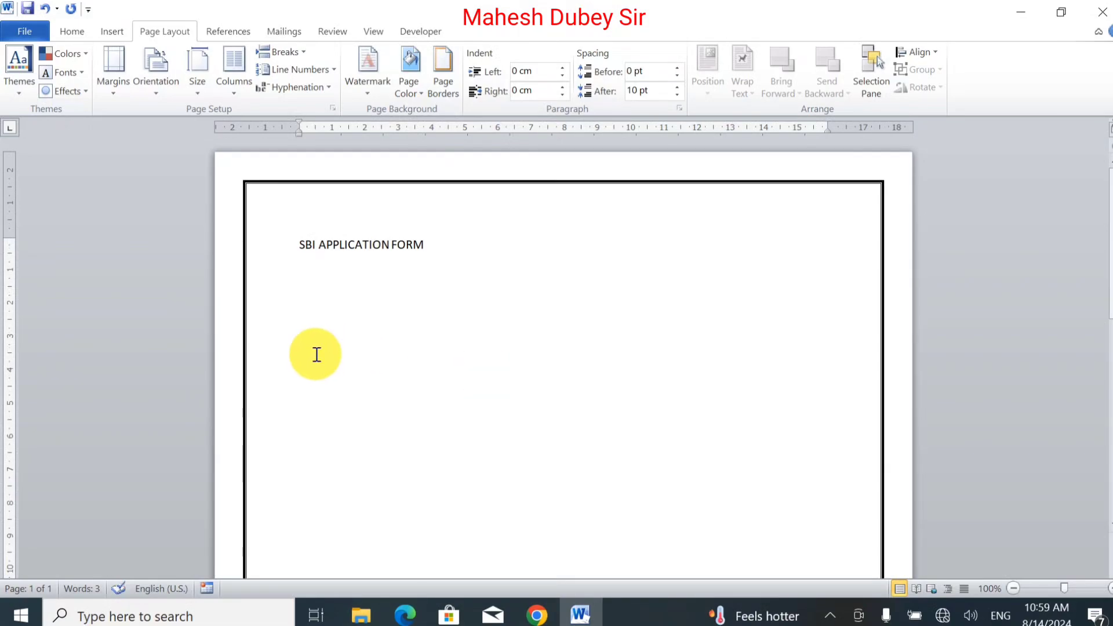
Step: Center the SBI APPLICATION FORM heading on the page
{"action": "left_click", "coordinate": [330, 239]}
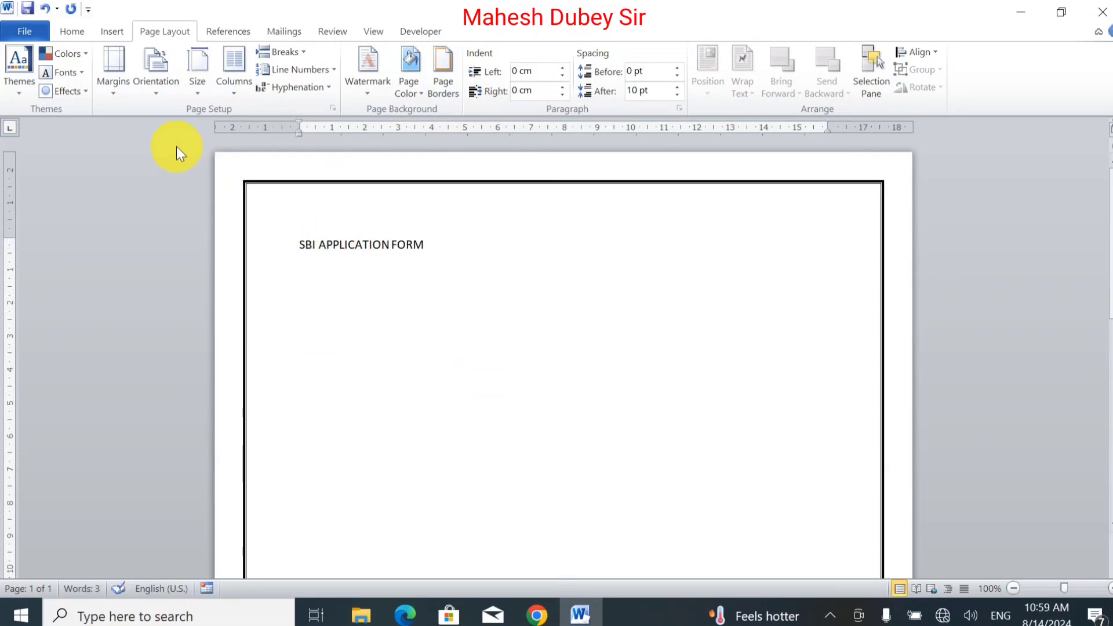
{"action": "left_click", "coordinate": [87, 35]}
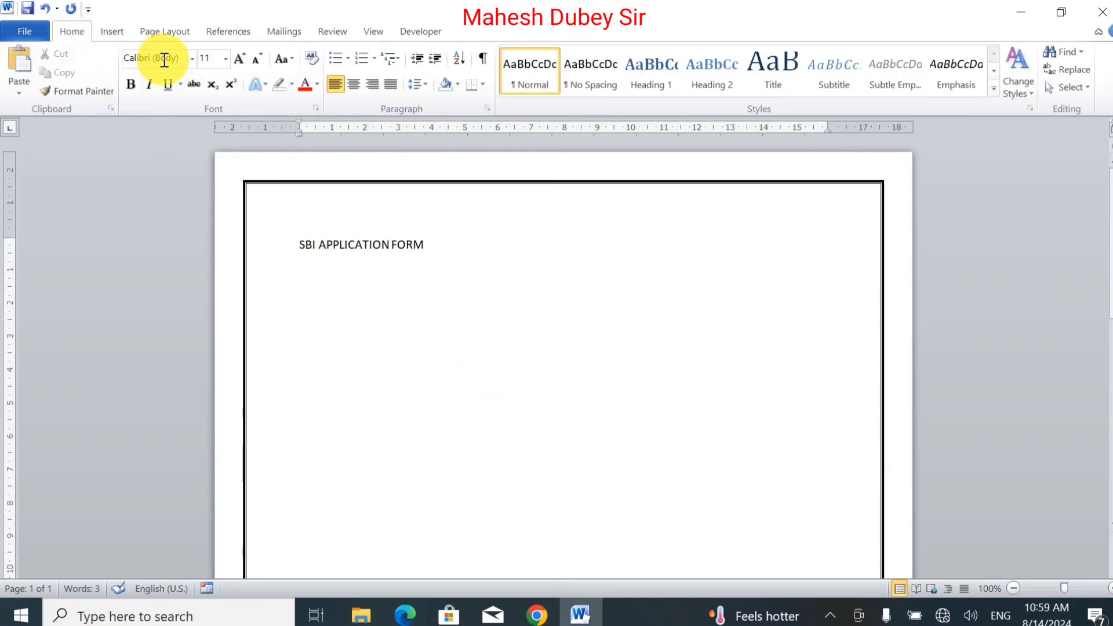
{"action": "left_click", "coordinate": [355, 84]}
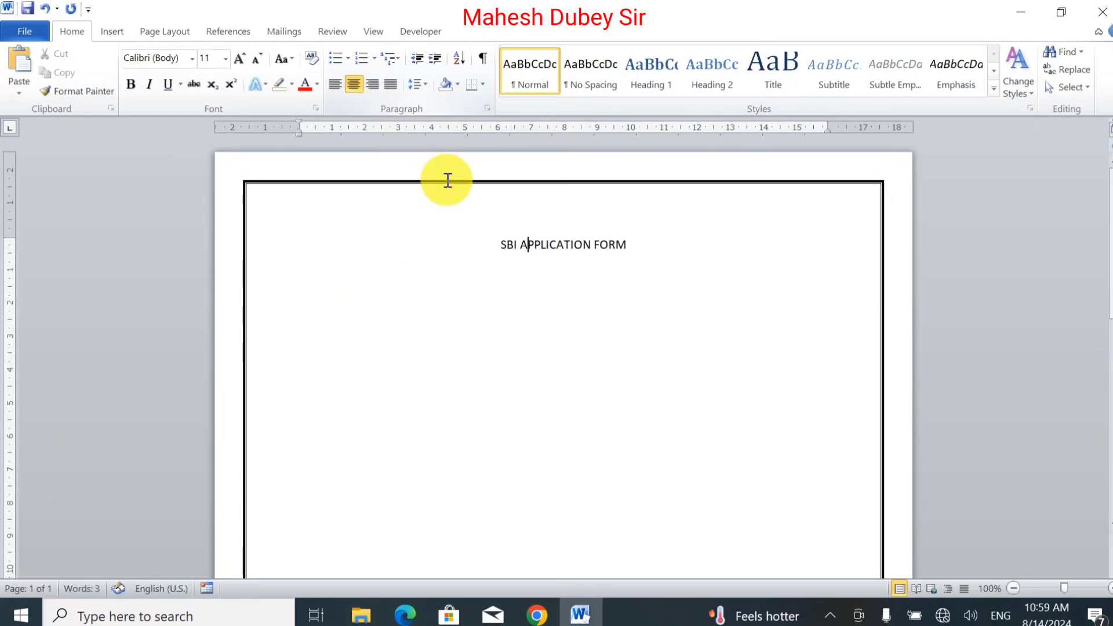
Step: Type POSITION APPLIED FOR on the left-aligned line below the heading
{"action": "left_click", "coordinate": [554, 304]}
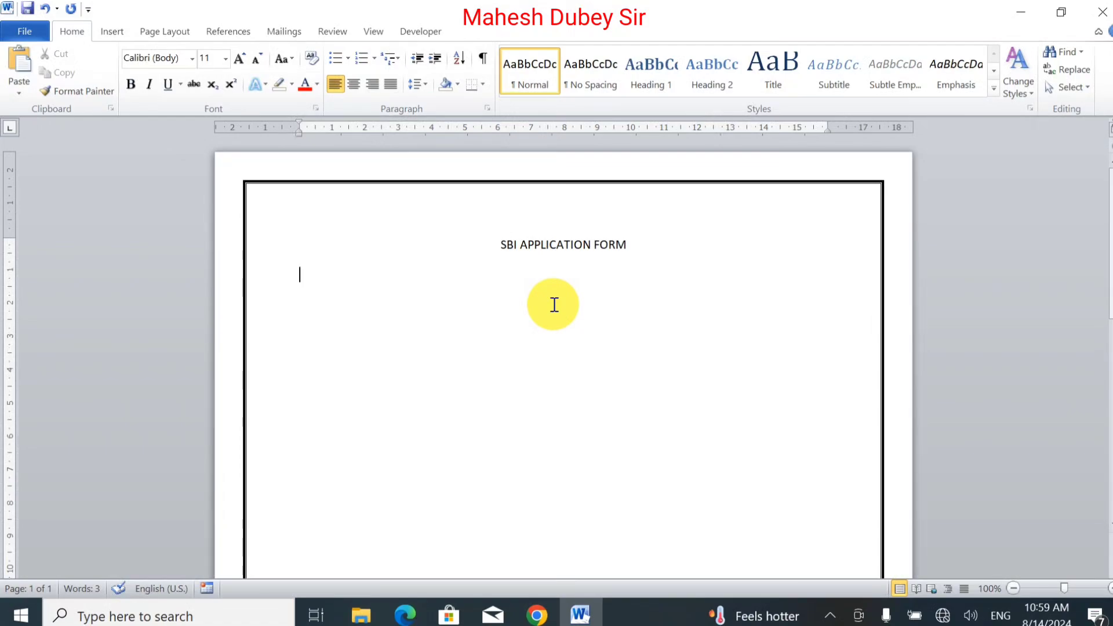
{"action": "type", "text": "PO"}
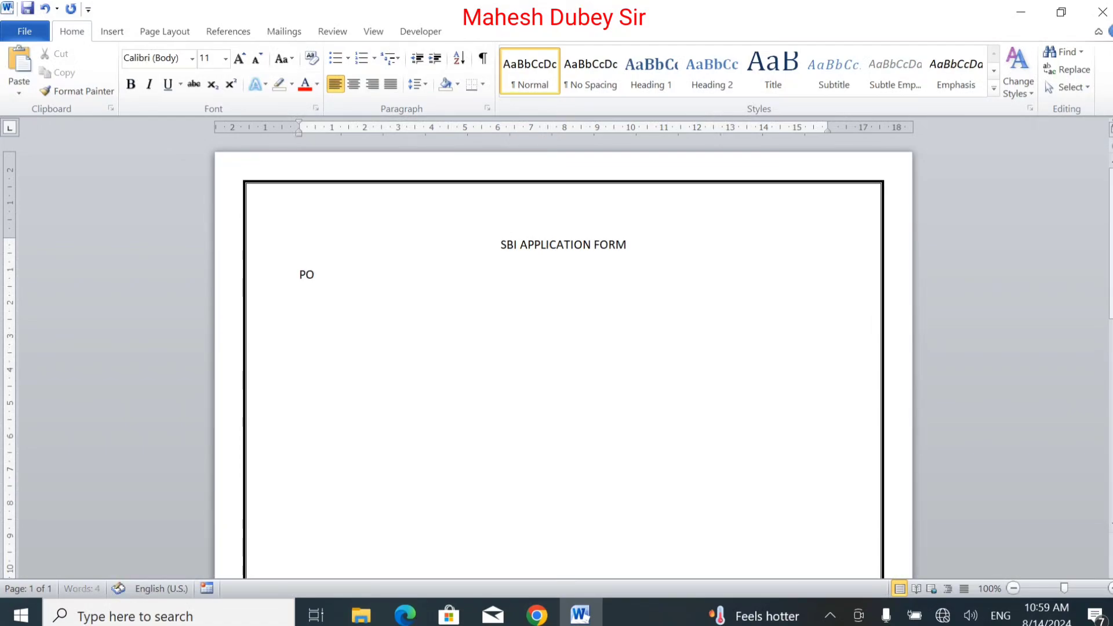
{"action": "type", "text": "SITION APPLIED FOR"}
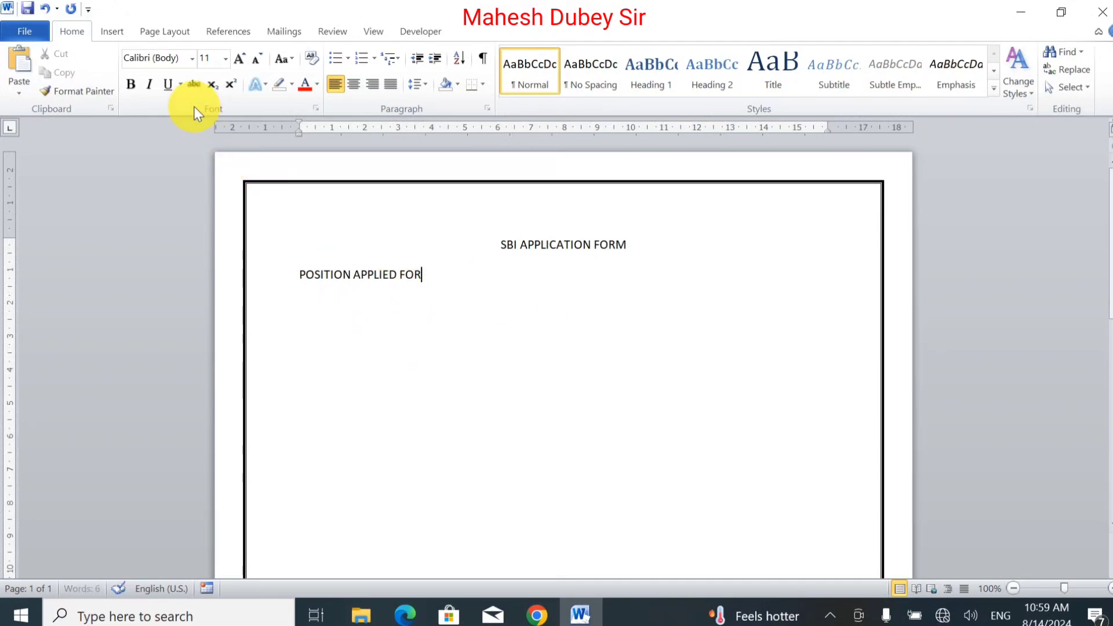
Step: Draw a horizontal line about 7.64 cm long after POSITION APPLIED FOR and colour its outline black
{"action": "left_click", "coordinate": [108, 38]}
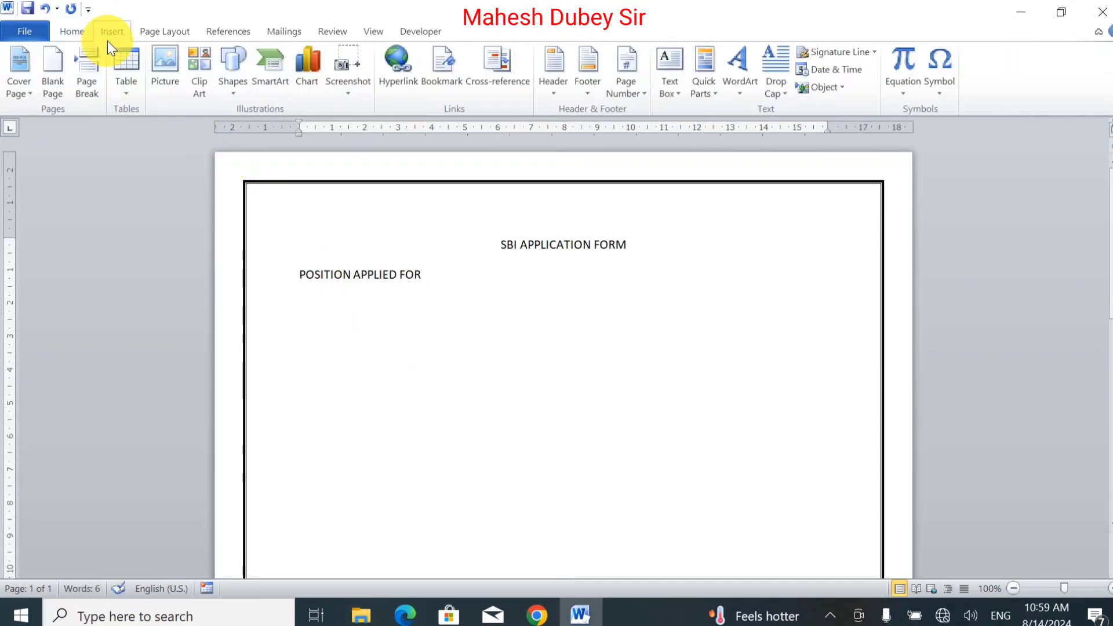
{"action": "left_click", "coordinate": [235, 82]}
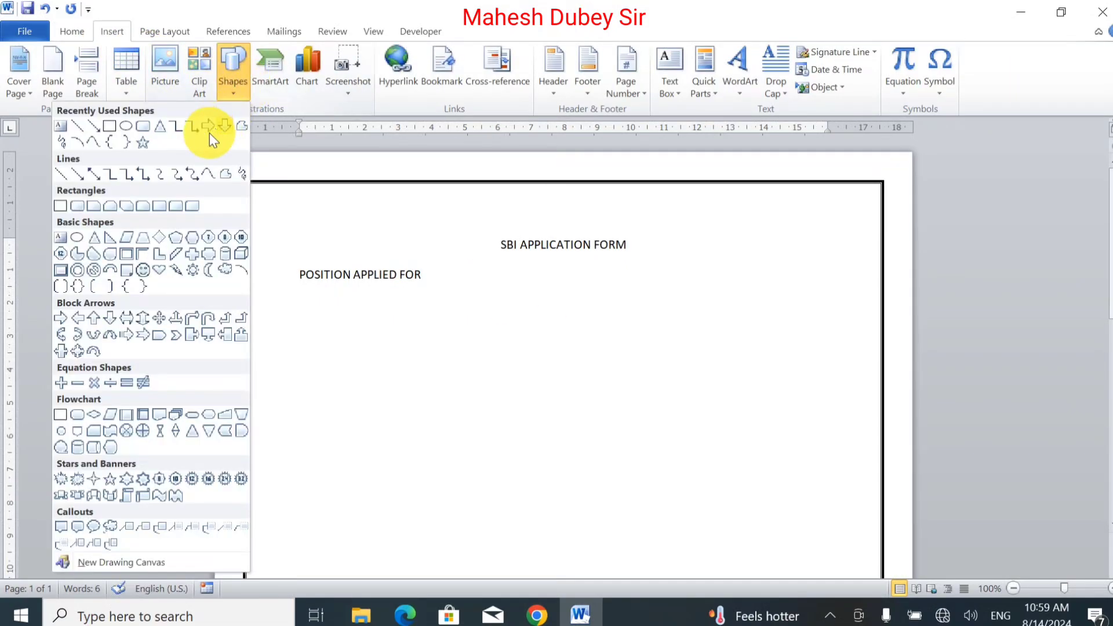
{"action": "left_click", "coordinate": [84, 127]}
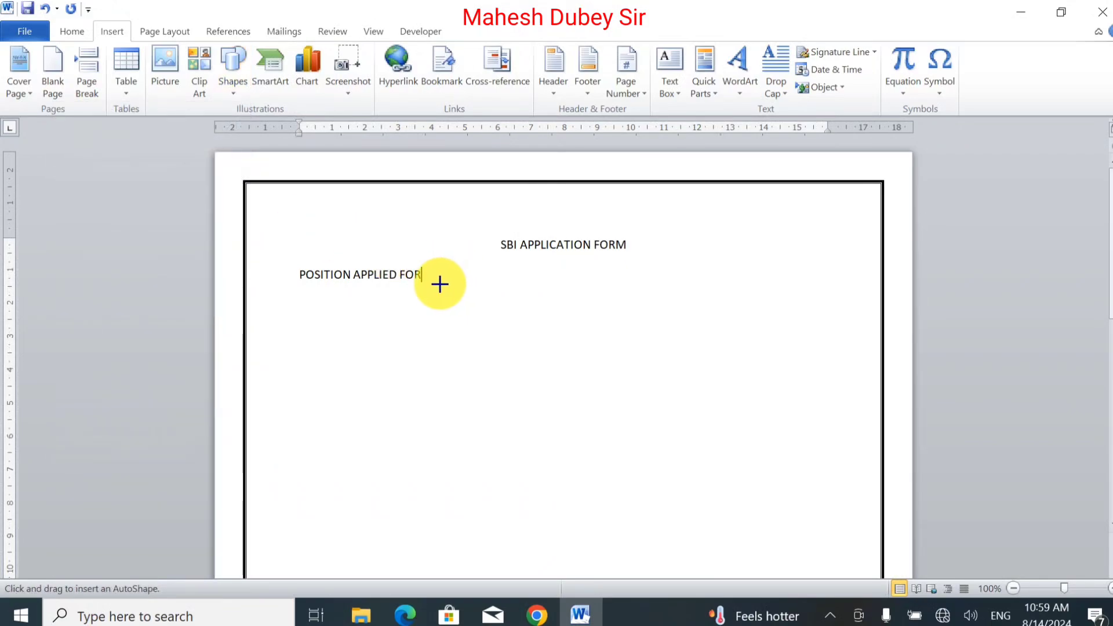
{"action": "left_click_drag", "start_coordinate": [429, 280], "coordinate": [505, 280]}
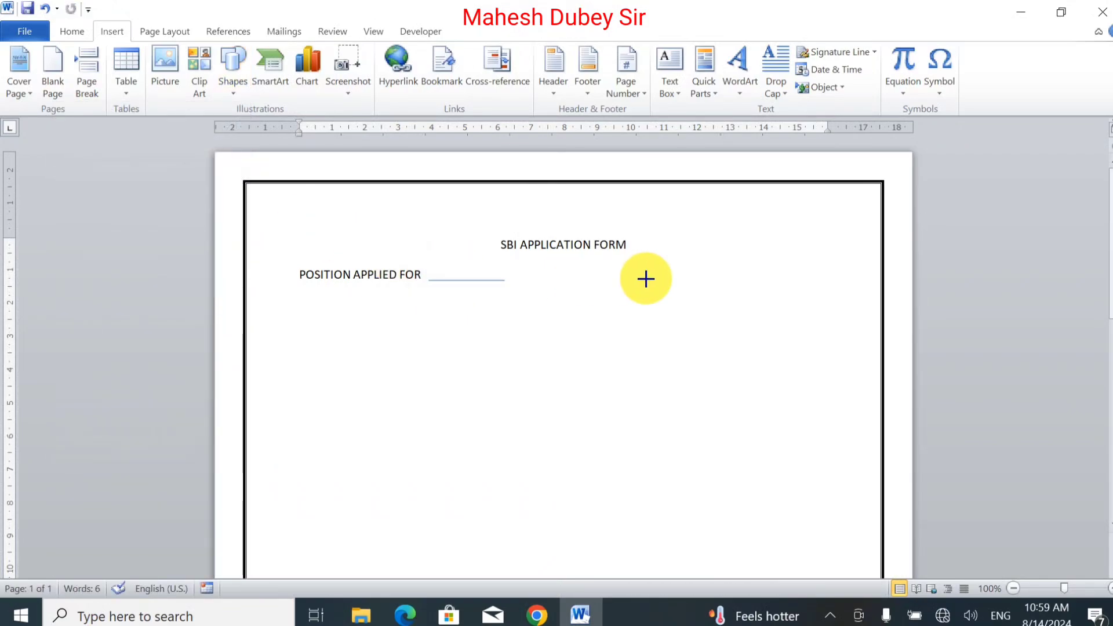
{"action": "left_click_drag", "start_coordinate": [645, 279], "coordinate": [682, 279]}
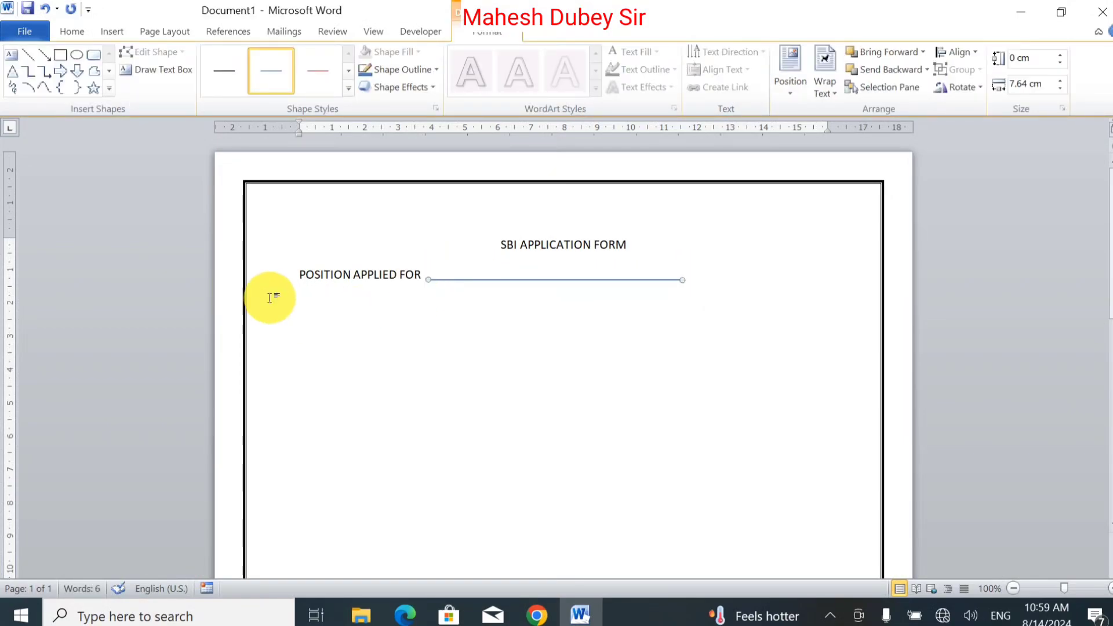
{"action": "left_click", "coordinate": [384, 75]}
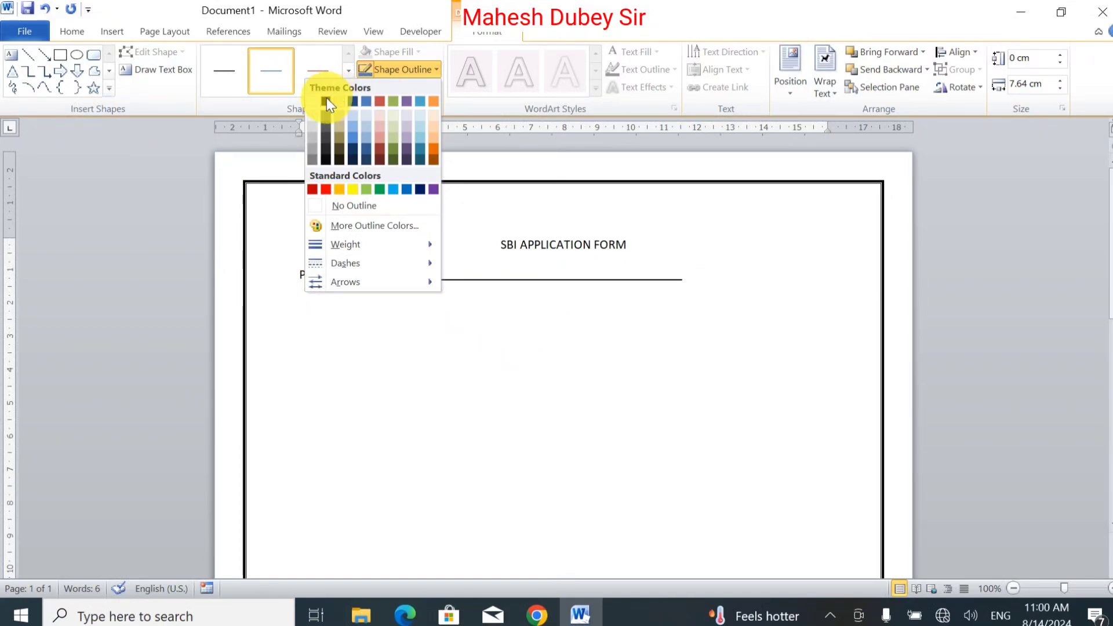
{"action": "left_click", "coordinate": [326, 99]}
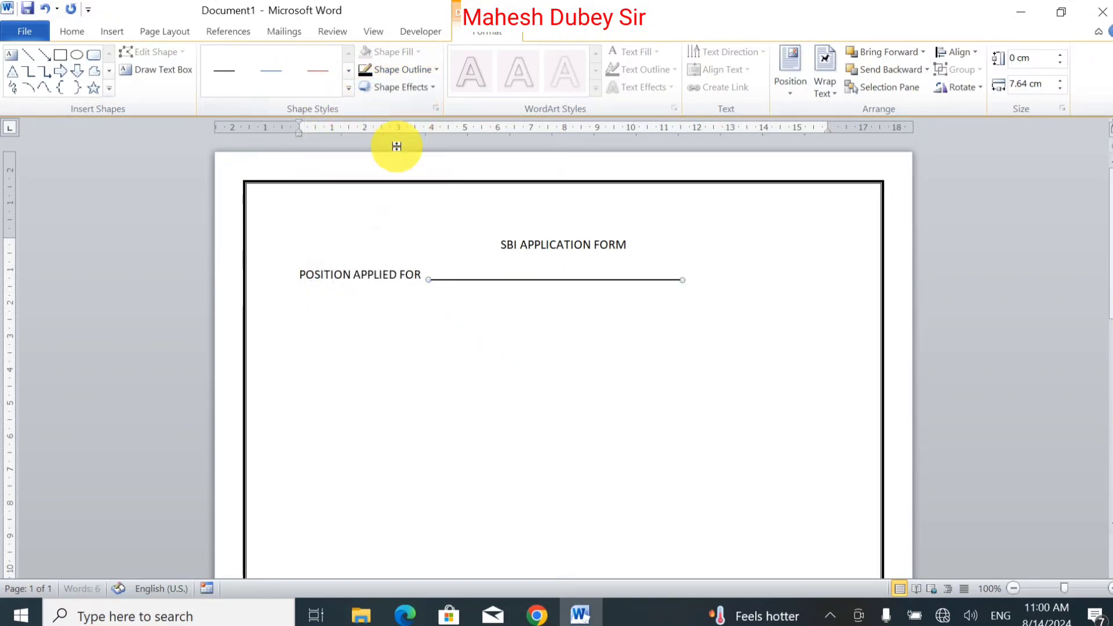
Step: Draw a text box about 3.53 cm by 3.39 cm near the page's upper corner beside the heading
{"action": "left_click", "coordinate": [761, 335]}
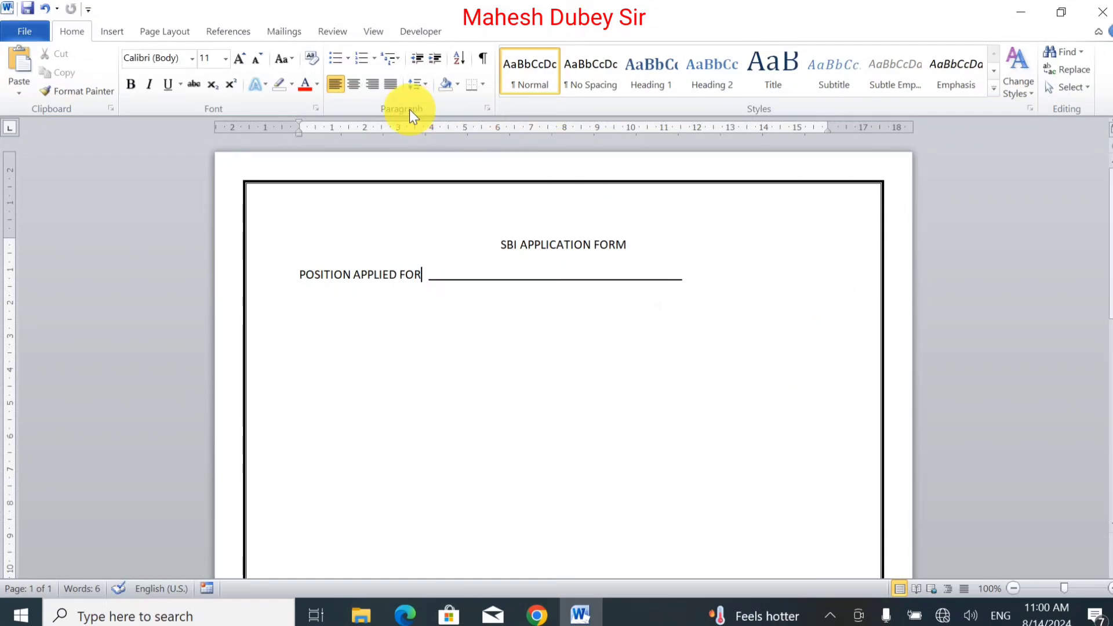
{"action": "left_click", "coordinate": [117, 34]}
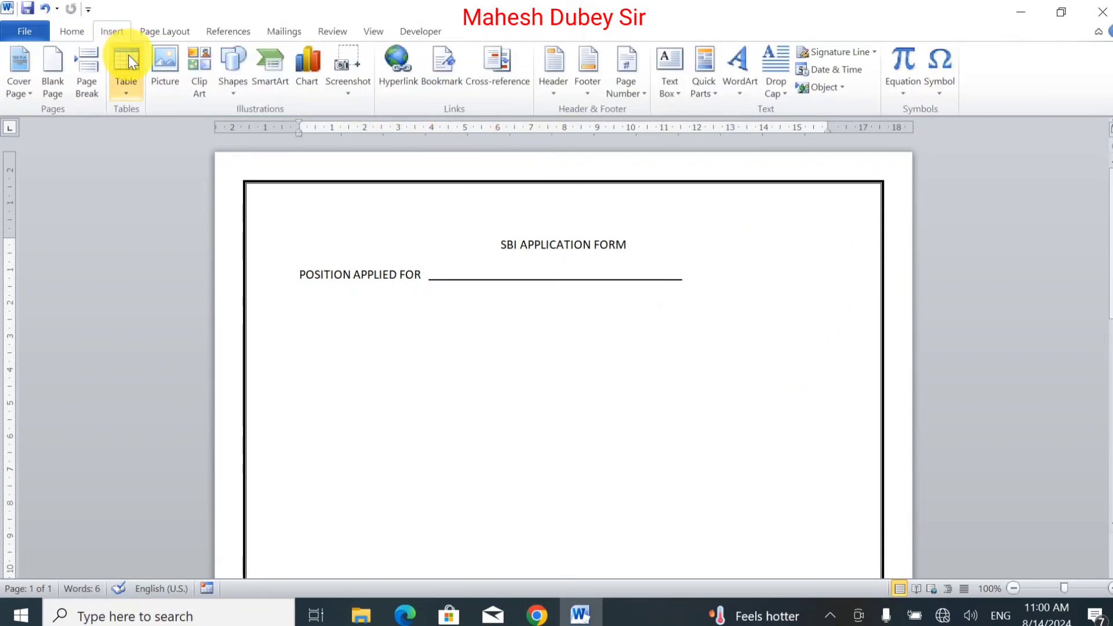
{"action": "left_click", "coordinate": [235, 81]}
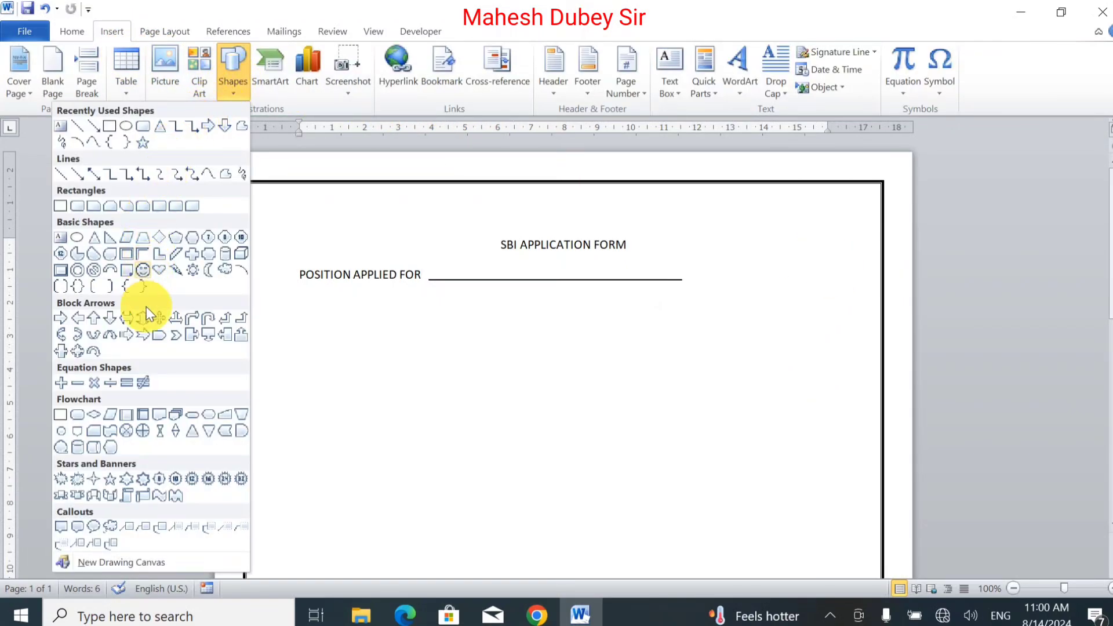
{"action": "left_click", "coordinate": [671, 90]}
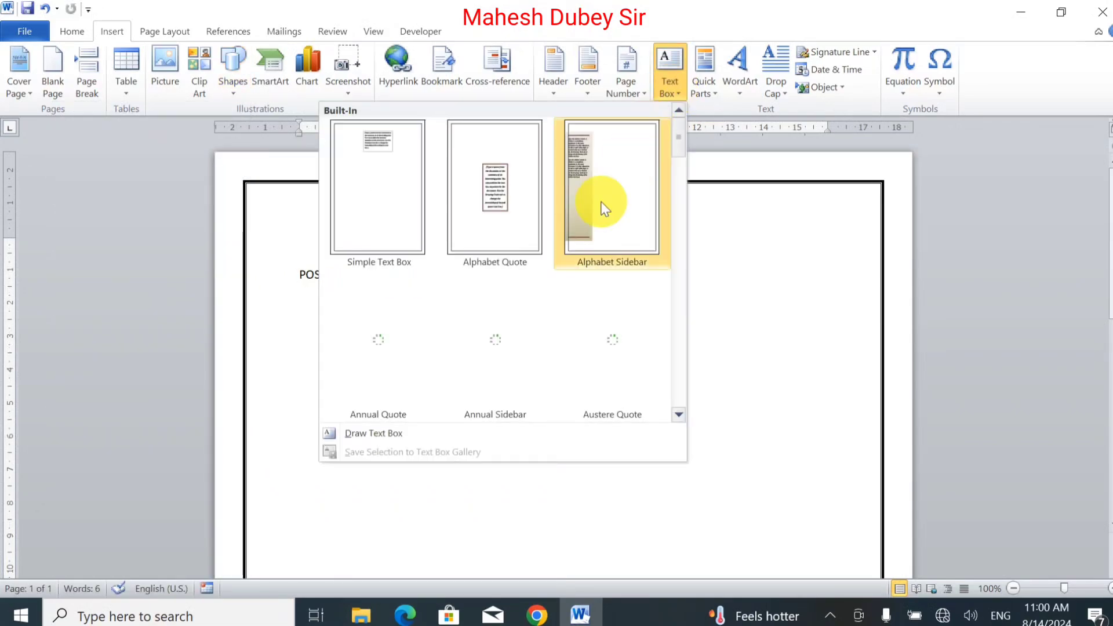
{"action": "left_click", "coordinate": [377, 435]}
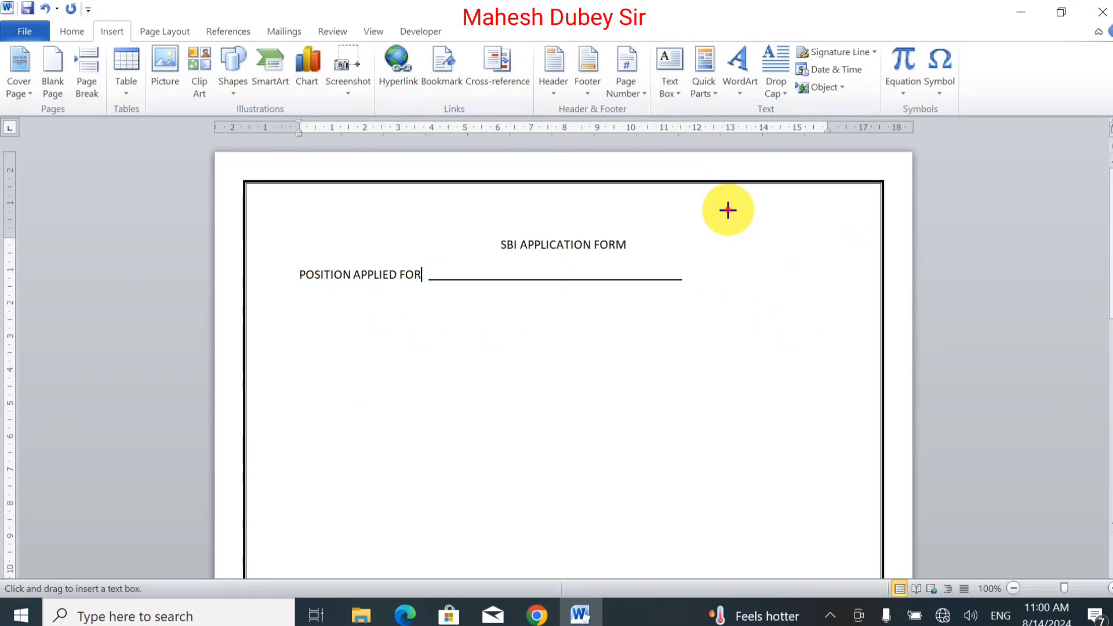
{"action": "left_click_drag", "start_coordinate": [728, 211], "coordinate": [840, 327]}
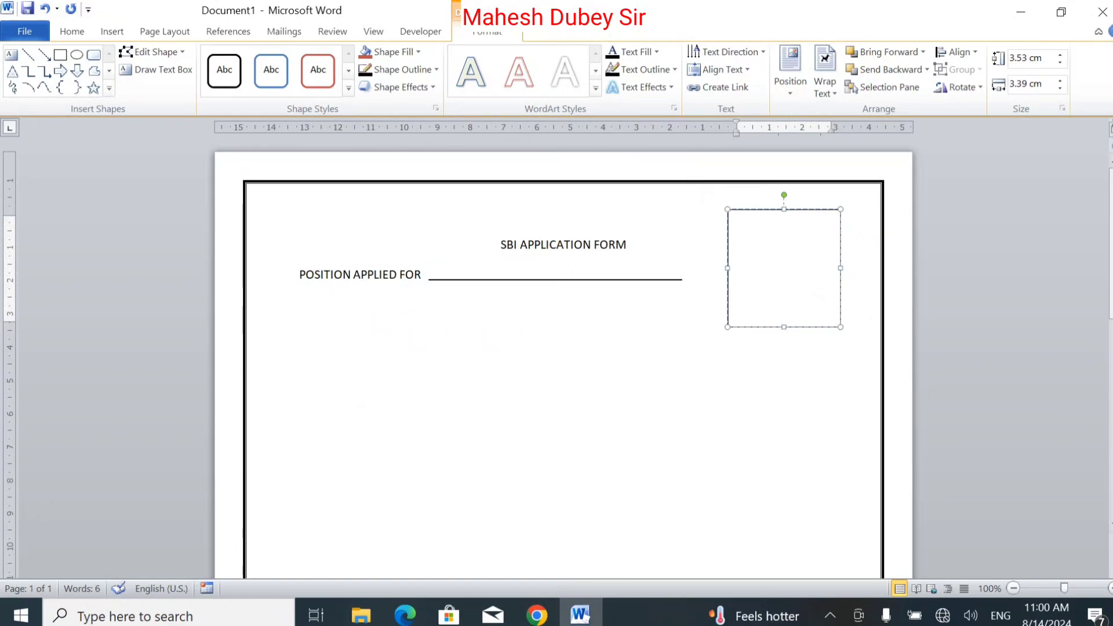
Step: Type Photo in the text box, move it down one line and center it
{"action": "type", "text": "Photo"}
{"action": "left_click", "coordinate": [737, 223]}
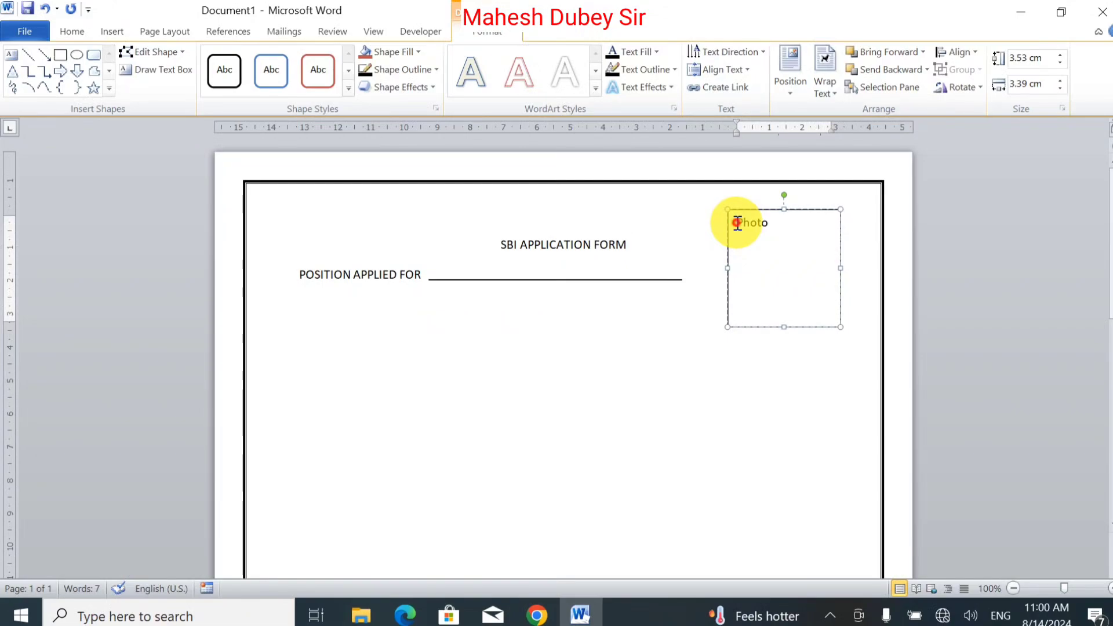
{"action": "key", "text": "Return"}
{"action": "key", "text": "ctrl+e"}
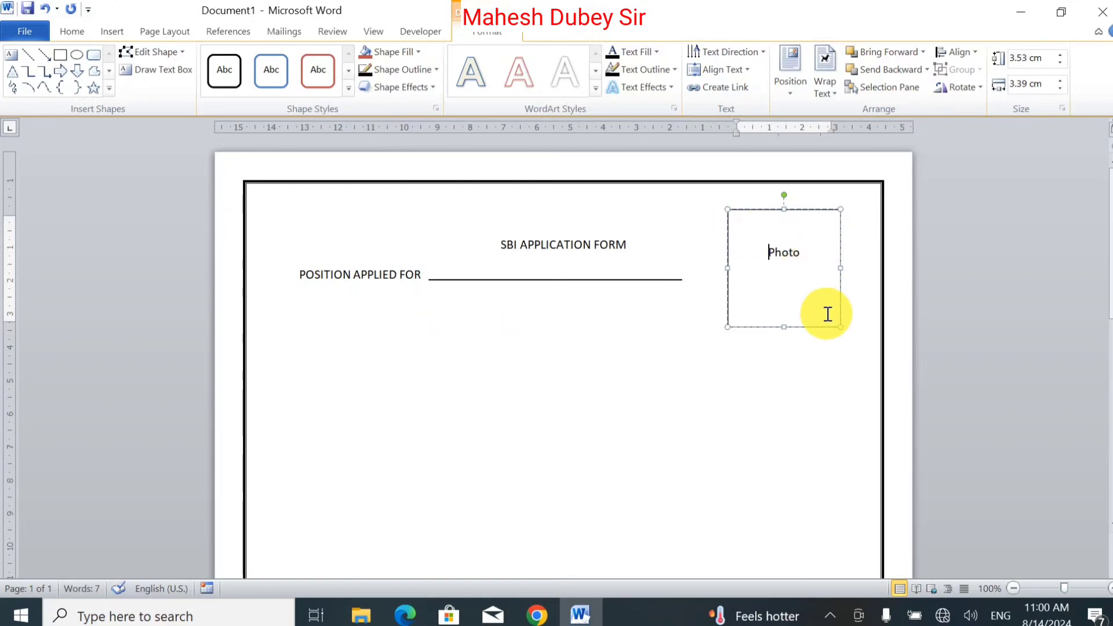
{"action": "left_click", "coordinate": [727, 430]}
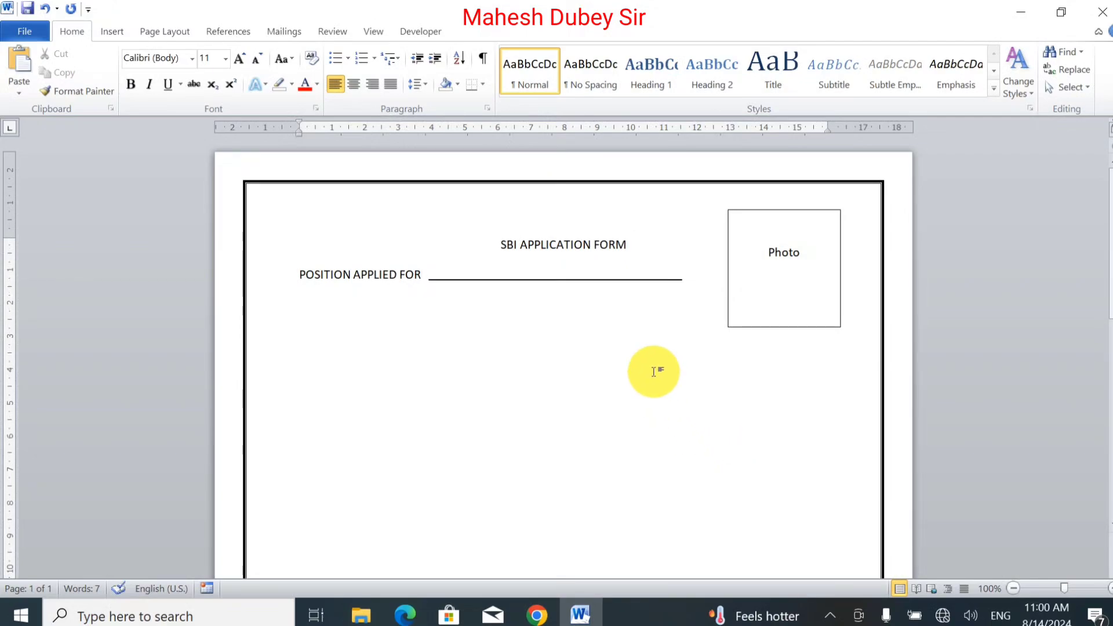
Step: Type Applicant's Profile on the line below POSITION APPLIED FOR
{"action": "left_click", "coordinate": [425, 273]}
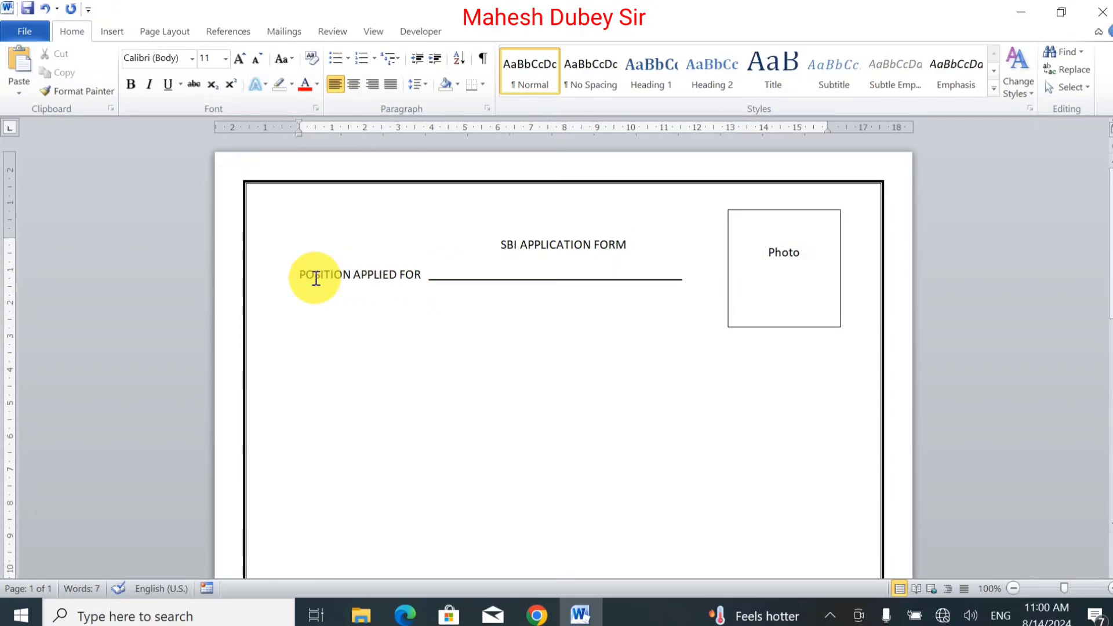
{"action": "left_click", "coordinate": [444, 299]}
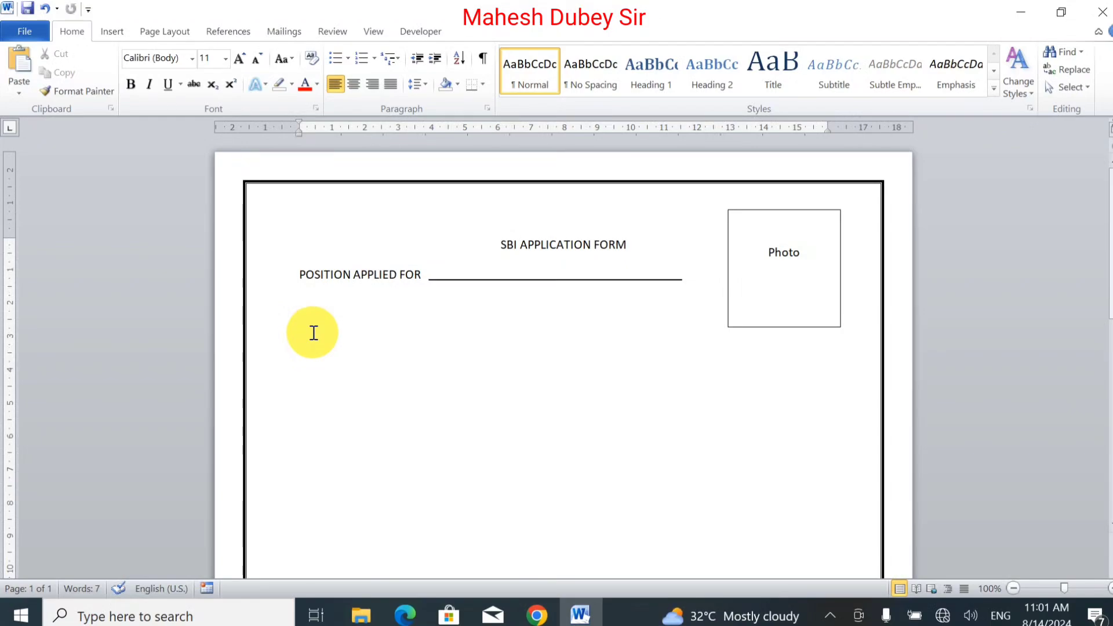
{"action": "type", "text": "A"}
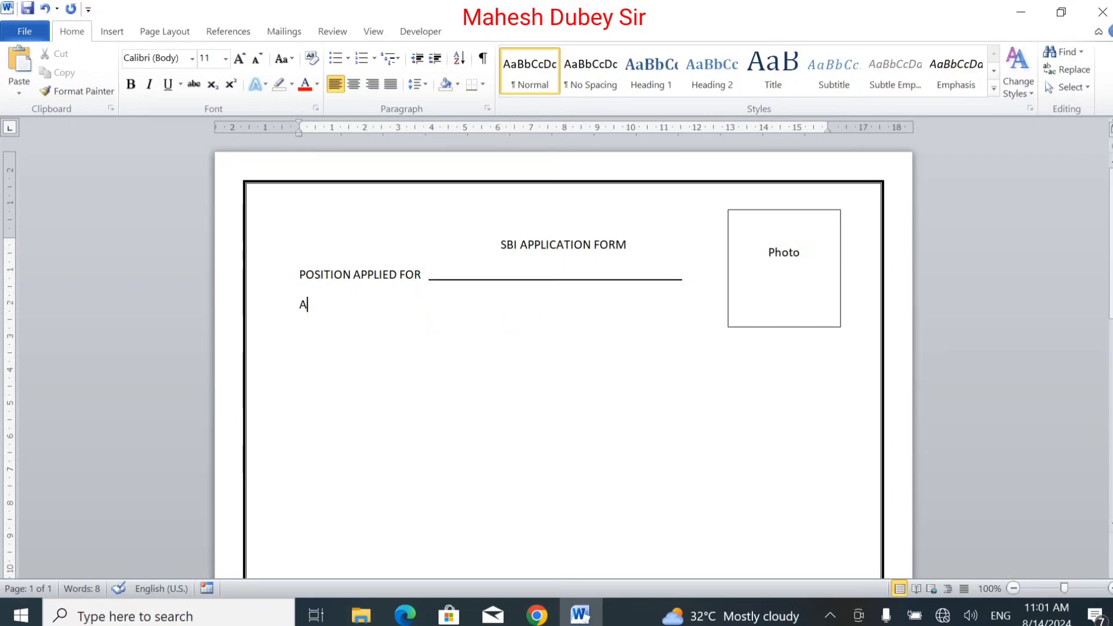
{"action": "type", "text": "pp"}
{"action": "type", "text": "li"}
{"action": "type", "text": "can"}
{"action": "type", "text": "t's"}
{"action": "type", "text": " Profi"}
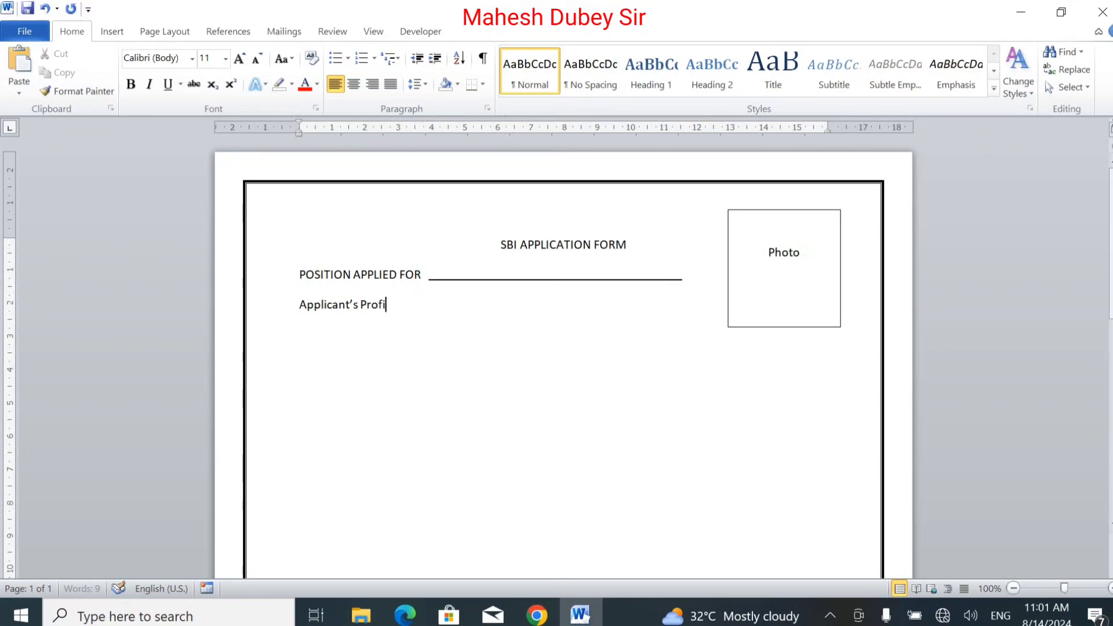
{"action": "type", "text": "le"}
{"action": "mouse_move", "coordinate": [301, 312]}
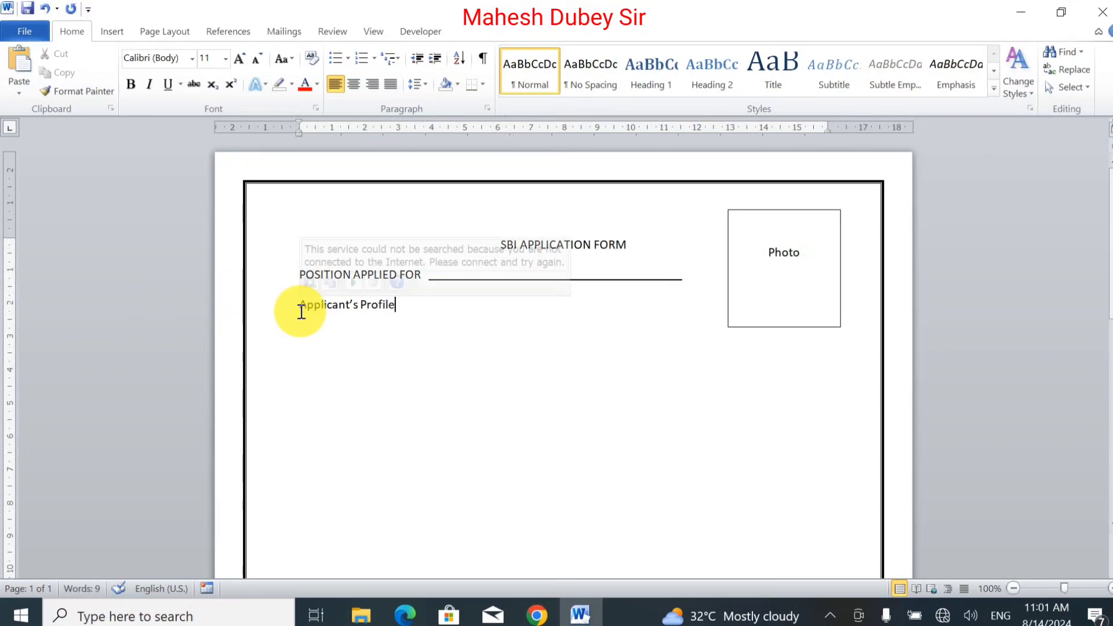
{"action": "key", "text": "Return"}
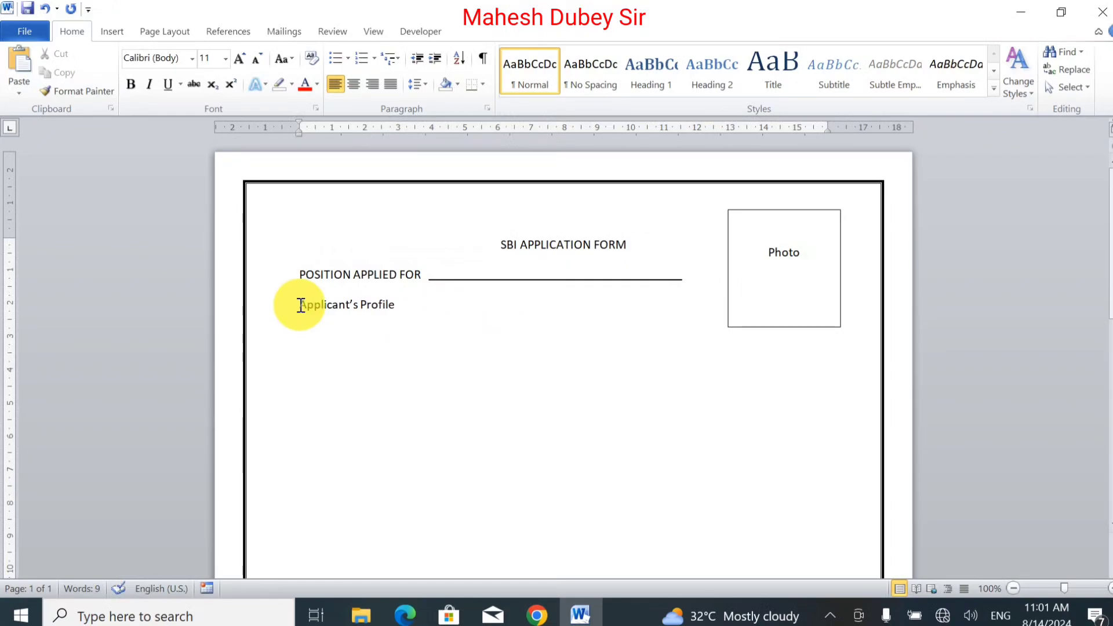
Step: Make Applicant's Profile bold, centered and 14 pt
{"action": "left_click", "coordinate": [300, 305]}
{"action": "left_click_drag", "start_coordinate": [300, 305], "coordinate": [388, 304]}
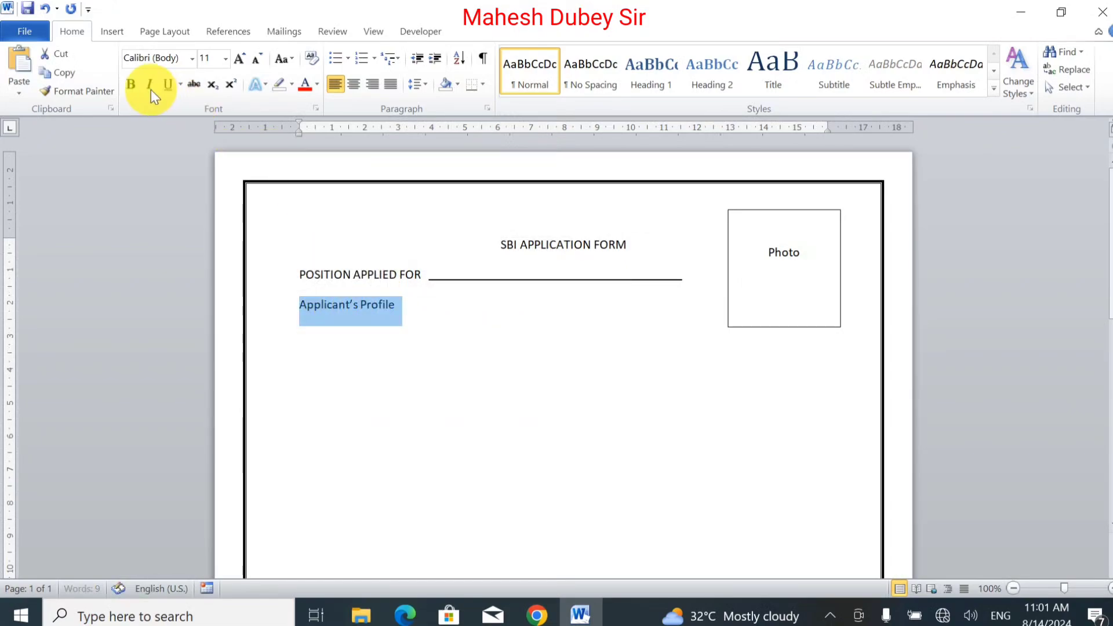
{"action": "left_click", "coordinate": [130, 86]}
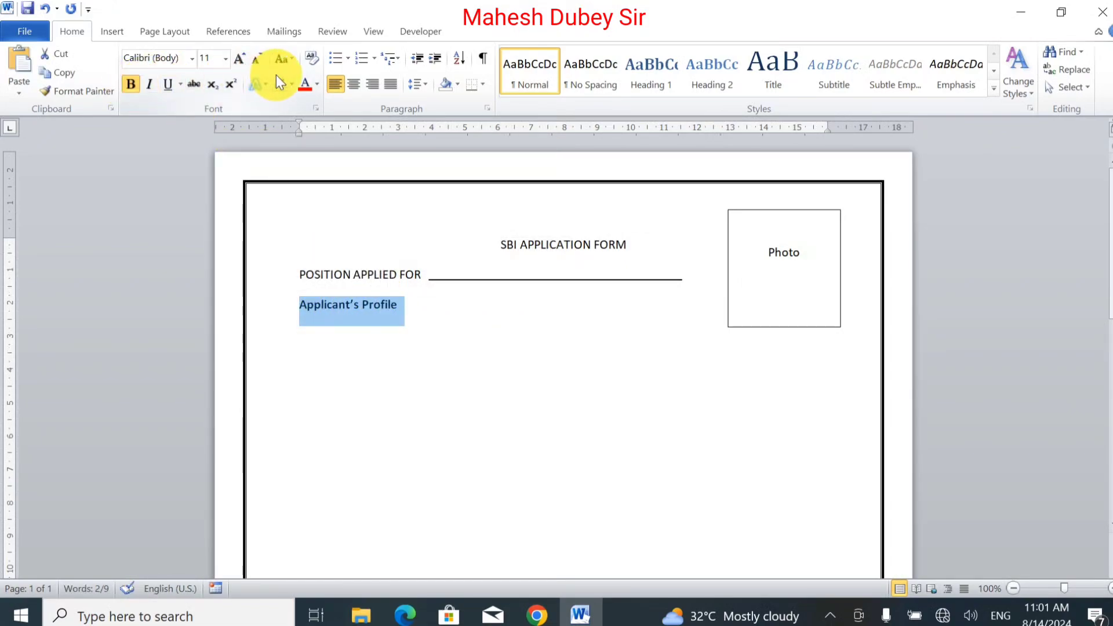
{"action": "left_click", "coordinate": [354, 84]}
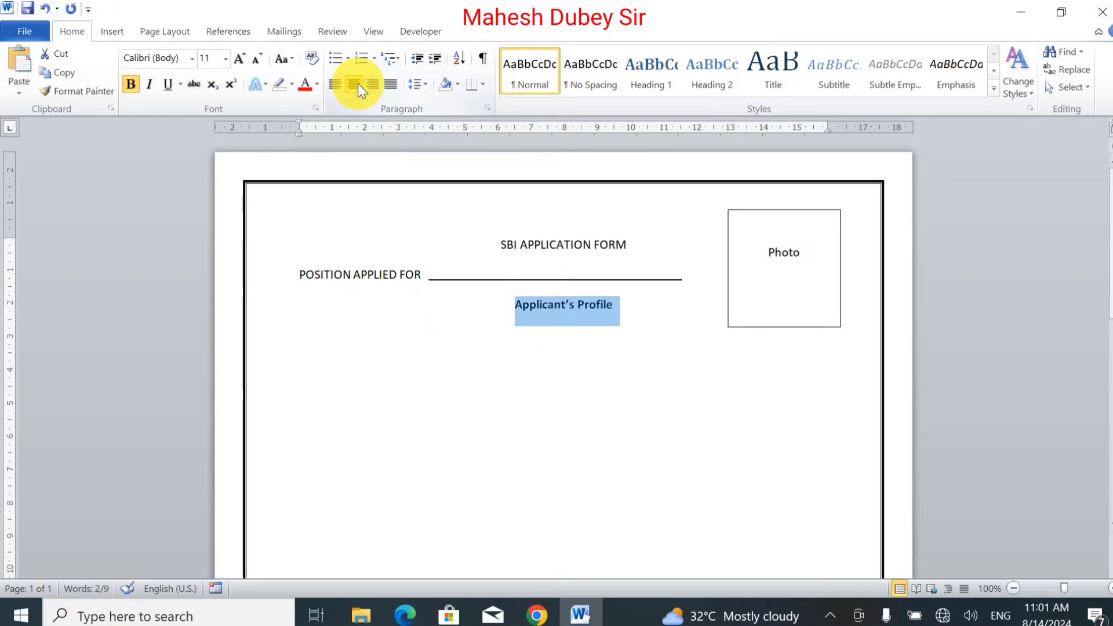
{"action": "left_click", "coordinate": [239, 60]}
{"action": "left_click", "coordinate": [238, 60]}
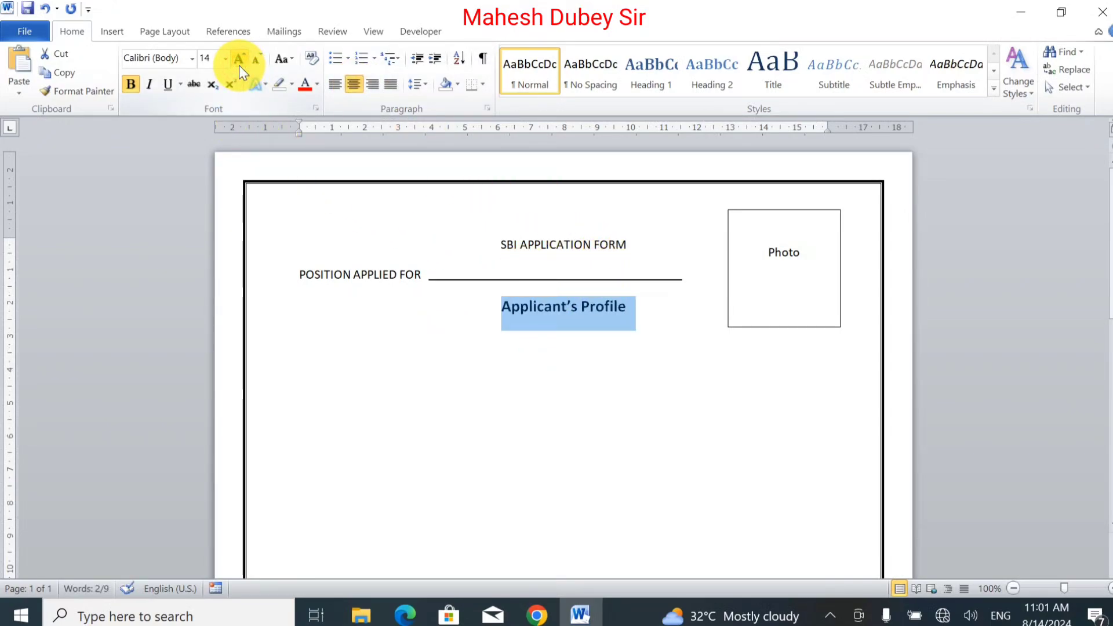
{"action": "left_click", "coordinate": [431, 323]}
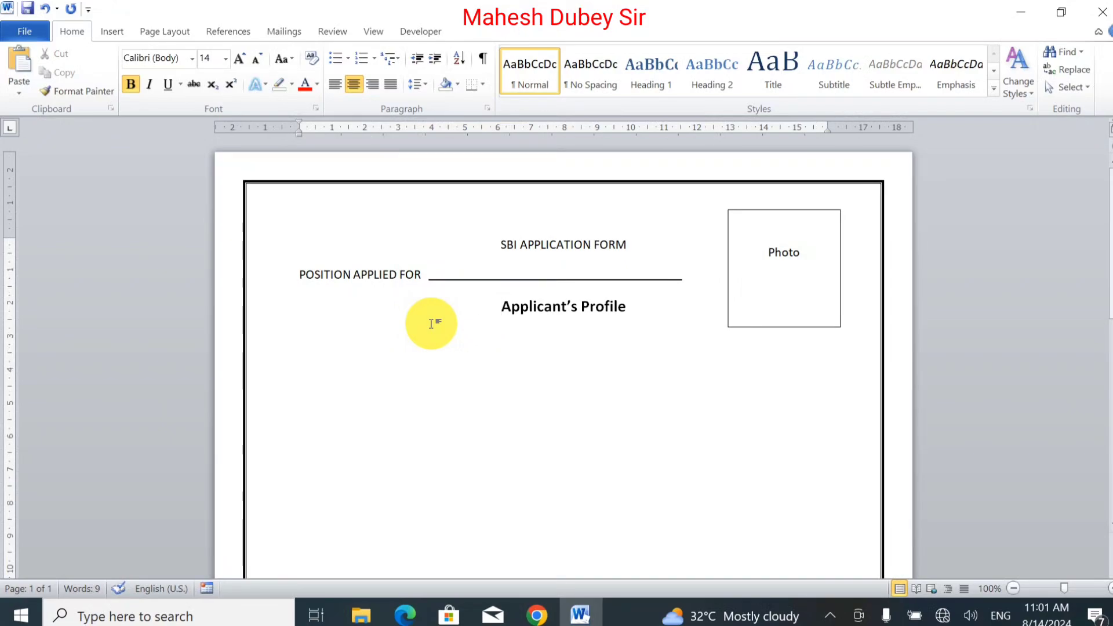
Step: Type Name on the next line and copy the fill-in line to sit after it
{"action": "key", "text": "Down"}
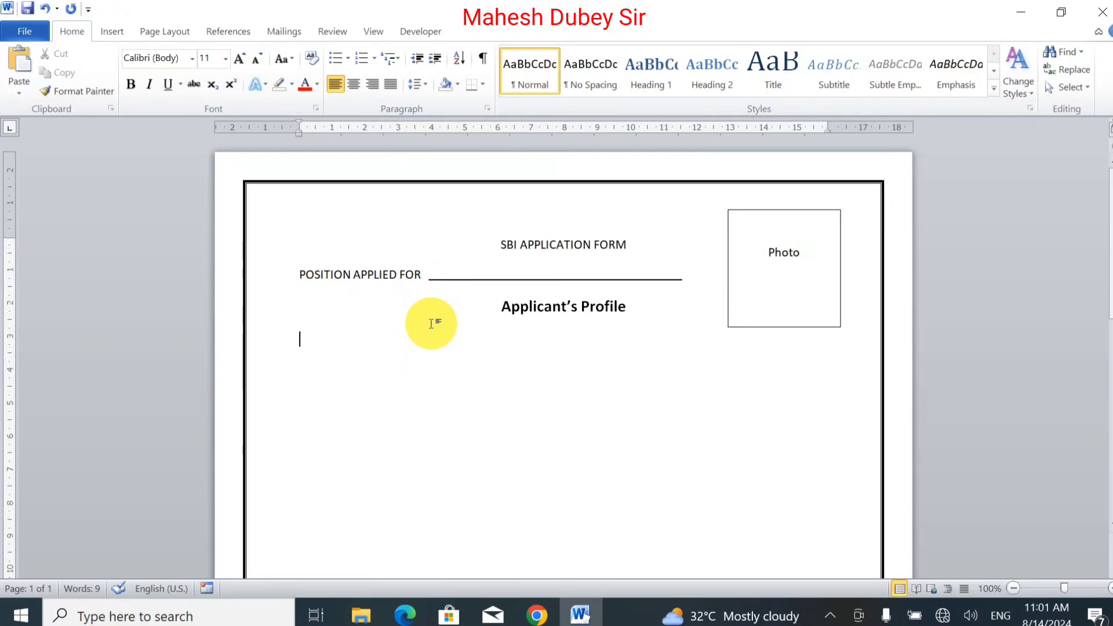
{"action": "type", "text": "Name"}
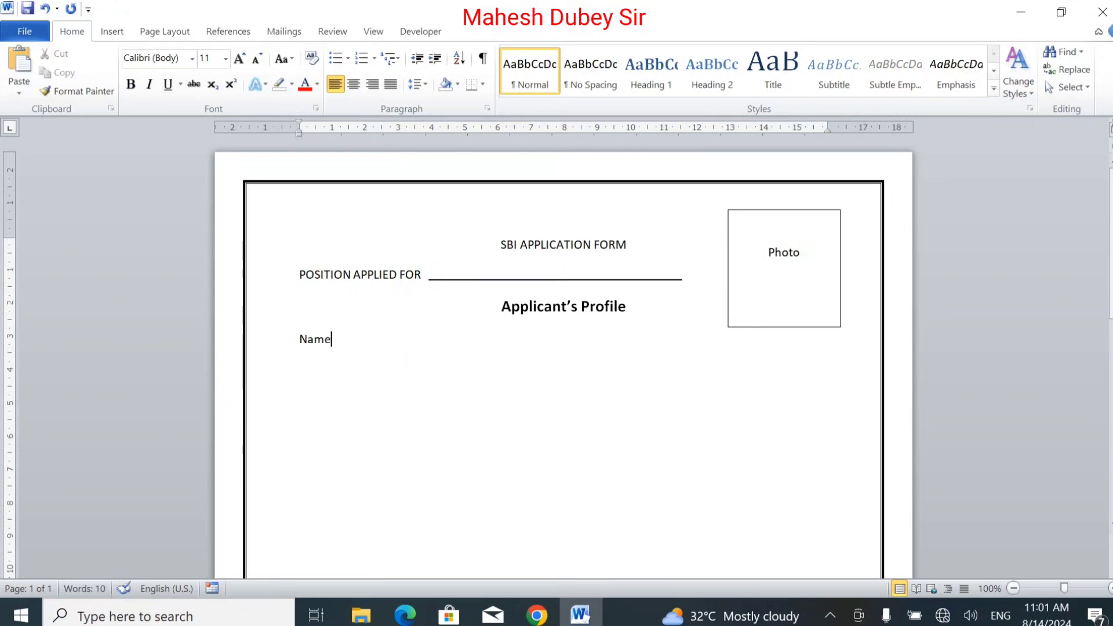
{"action": "left_click", "coordinate": [479, 281]}
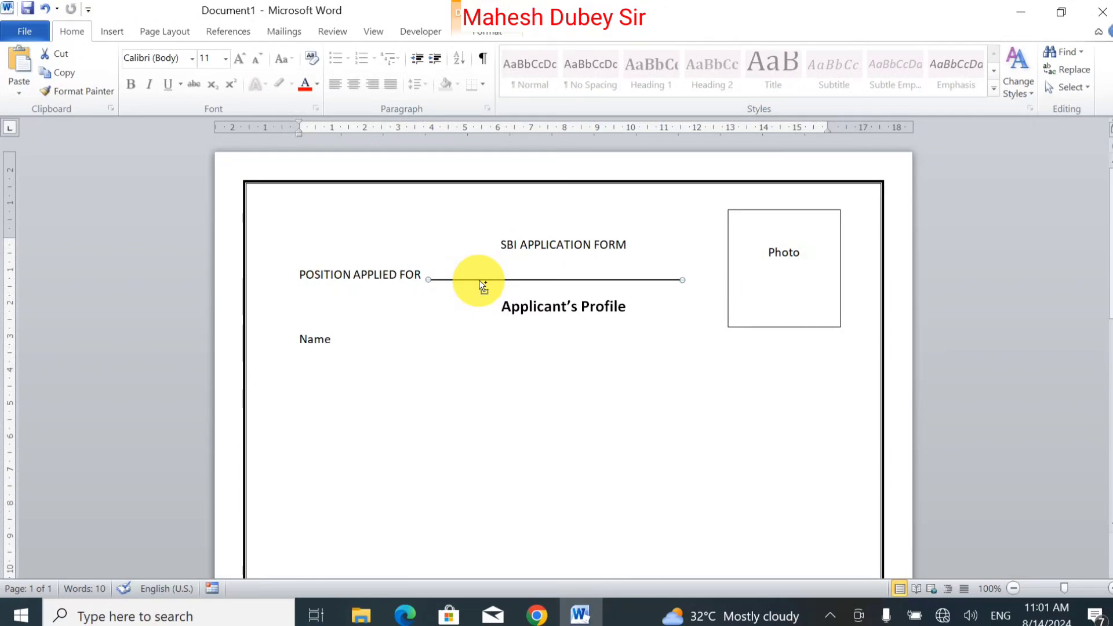
{"action": "left_click_drag", "start_coordinate": [479, 280], "coordinate": [351, 344]}
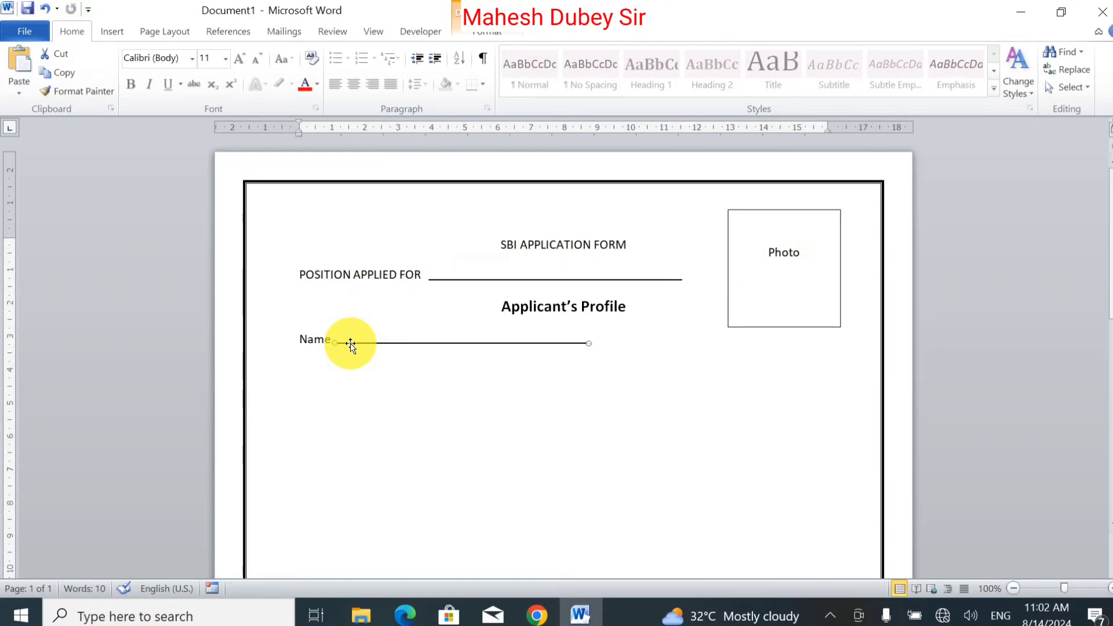
{"action": "left_click", "coordinate": [354, 339]}
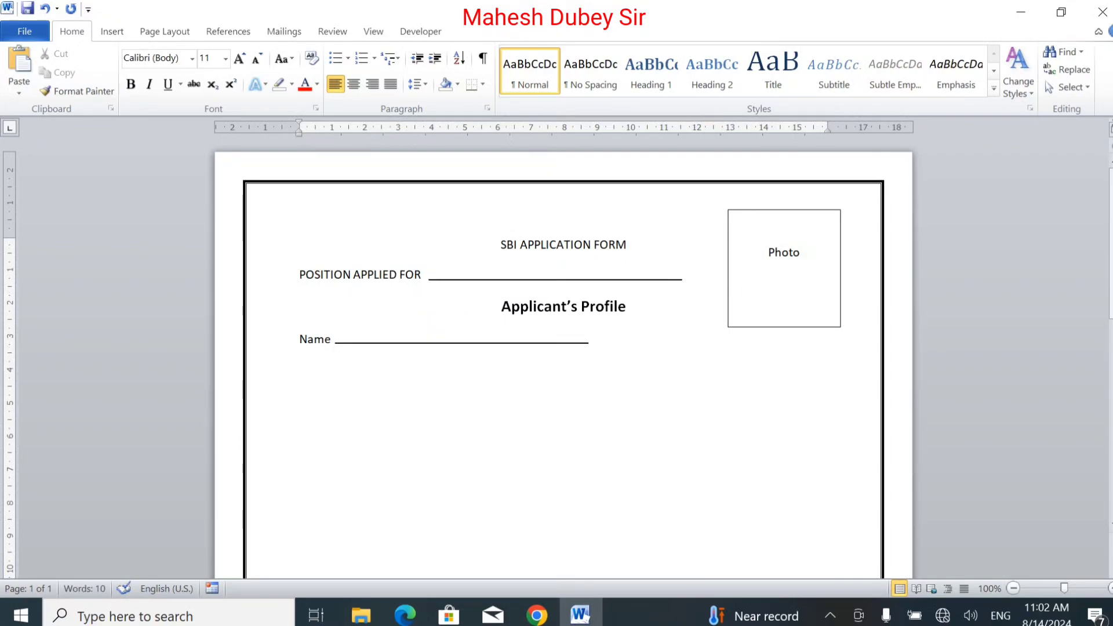
Step: Type Father's Name after the Name line and copy a fill-in line after it, fitted inside the border
{"action": "type", "text": "Father's Name"}
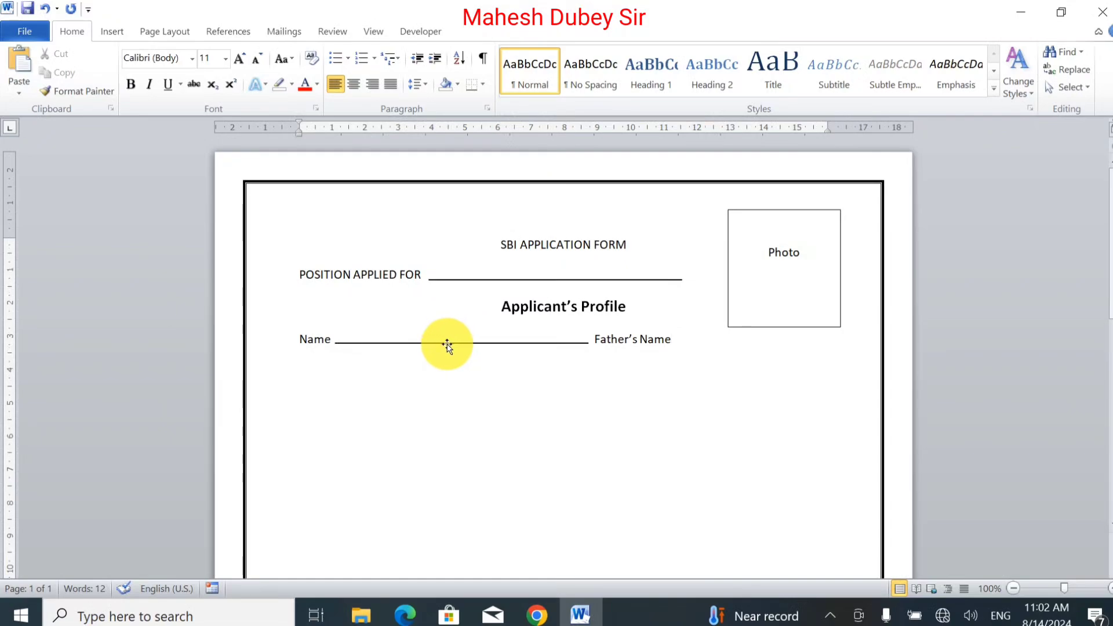
{"action": "left_click_drag", "start_coordinate": [447, 346], "coordinate": [785, 359]}
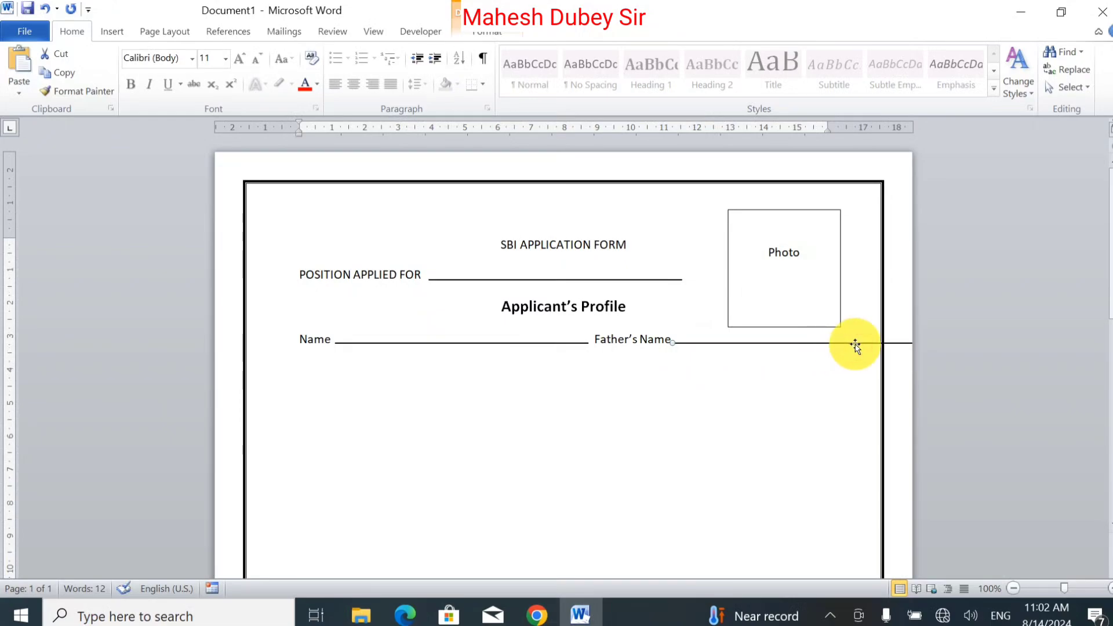
{"action": "left_click_drag", "start_coordinate": [671, 343], "coordinate": [713, 342]}
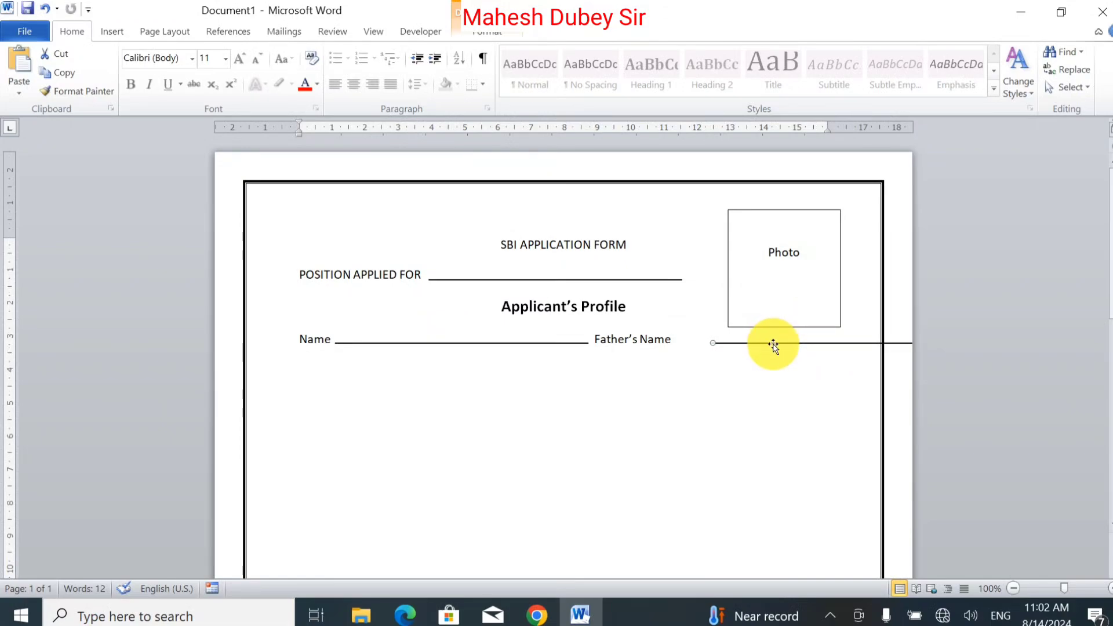
{"action": "left_click_drag", "start_coordinate": [773, 344], "coordinate": [621, 355]}
{"action": "left_click_drag", "start_coordinate": [777, 358], "coordinate": [757, 358]}
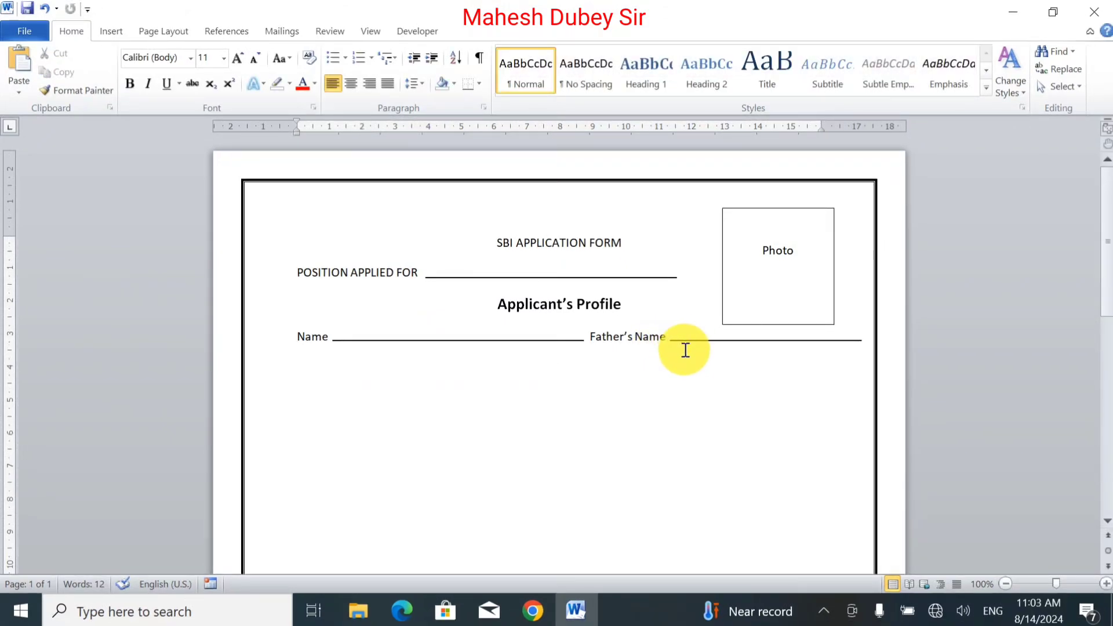
Step: Start a new line and type Postal Address
{"action": "key", "text": "Return"}
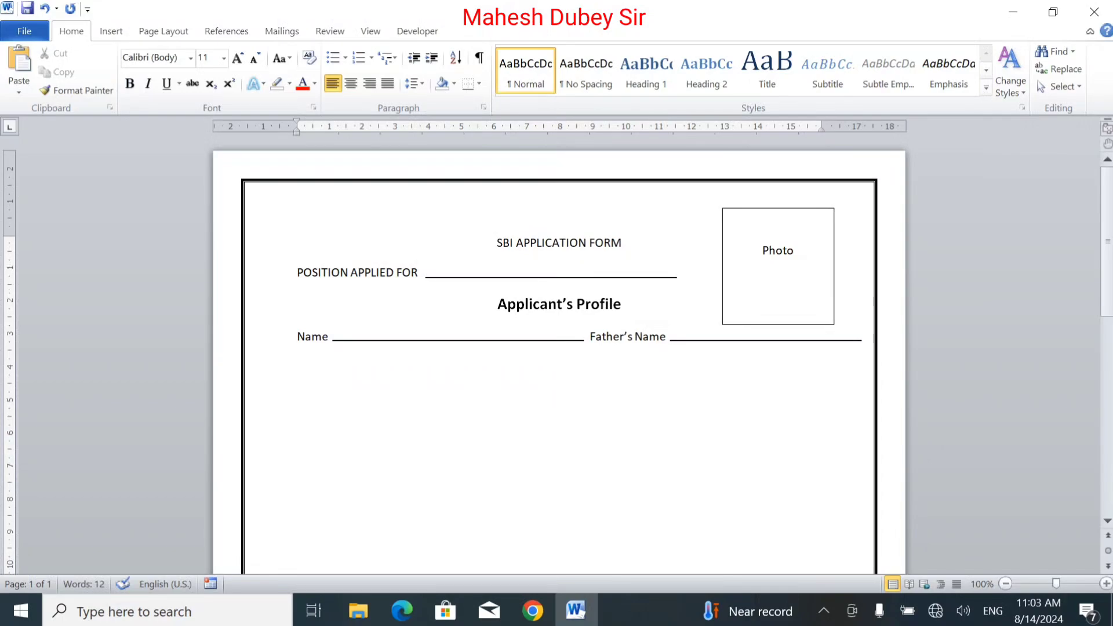
{"action": "type", "text": "Postal Addre"}
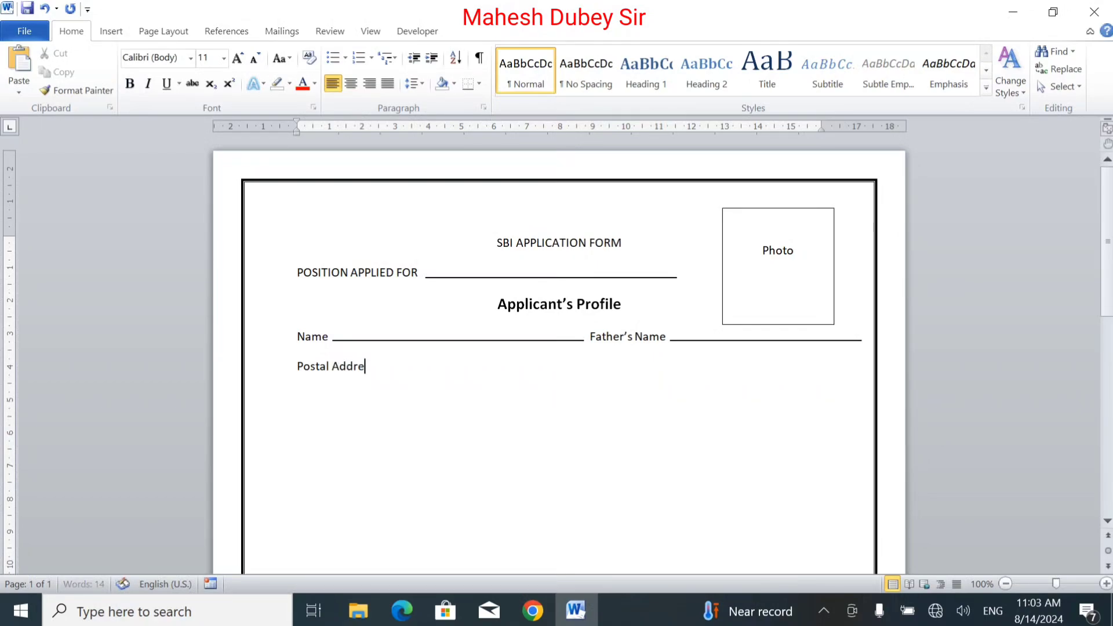
{"action": "type", "text": "ss"}
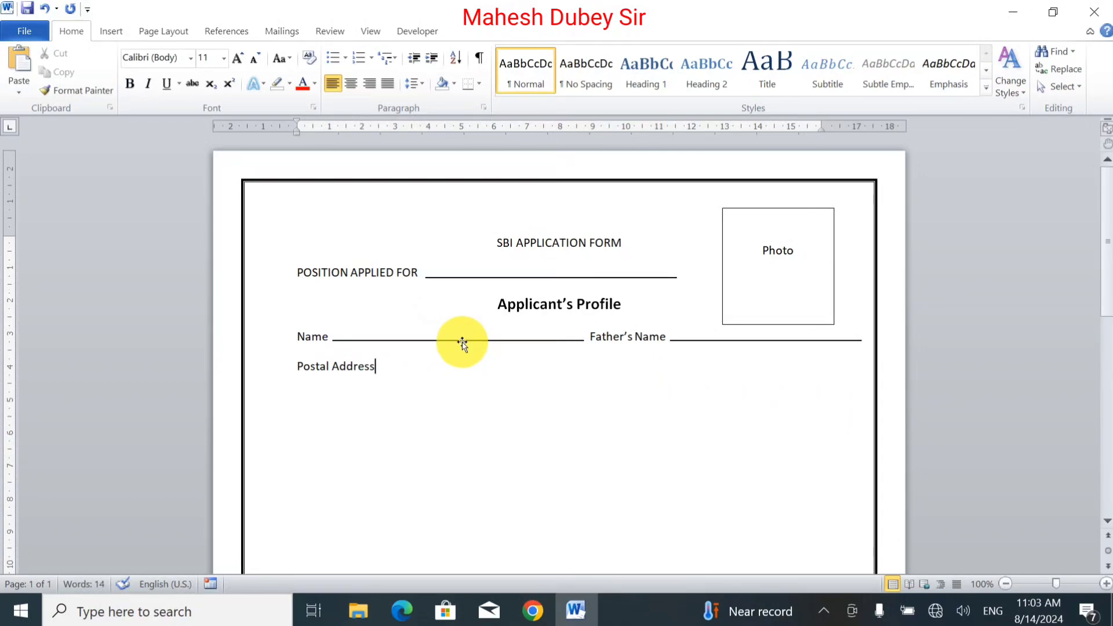
Step: Copy a fill-in line after Postal Address, stretch it to the border, and copy it onto the line below
{"action": "mouse_move", "coordinate": [462, 343]}
{"action": "left_mouse_down"}
{"action": "mouse_move", "coordinate": [485, 374]}
{"action": "mouse_move", "coordinate": [530, 375]}
{"action": "left_mouse_up"}
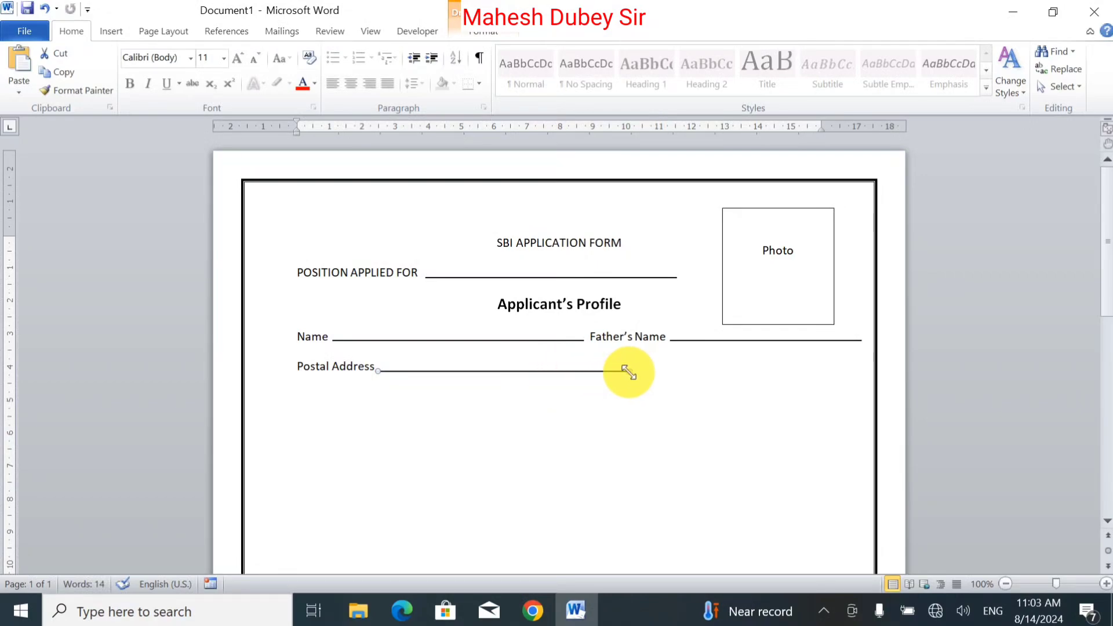
{"action": "left_click_drag", "start_coordinate": [628, 372], "coordinate": [856, 380]}
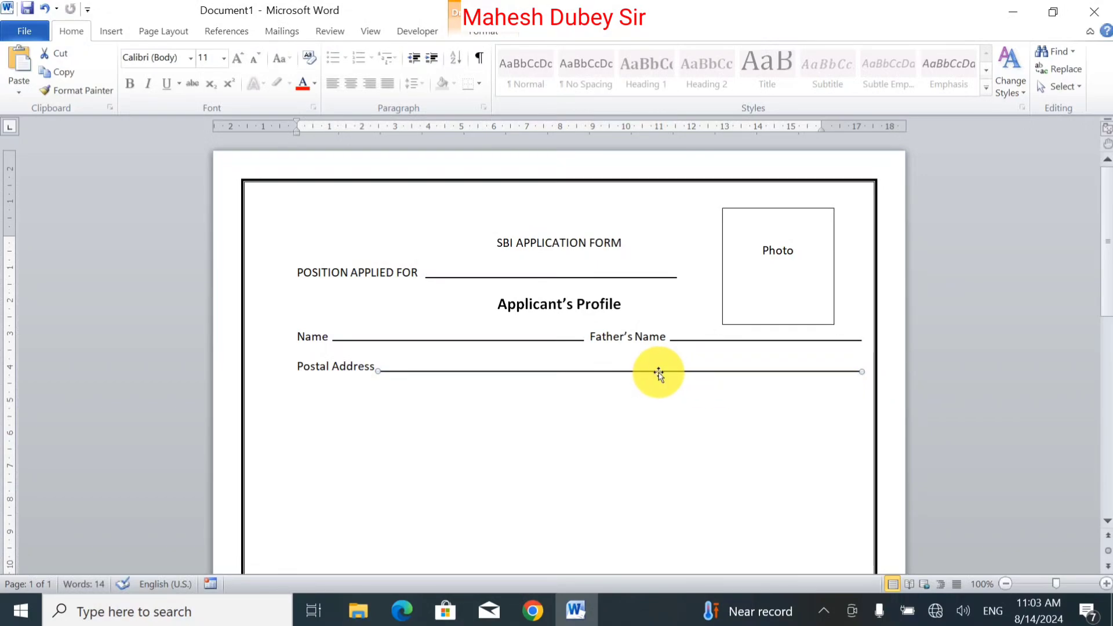
{"action": "left_click_drag", "start_coordinate": [660, 372], "coordinate": [660, 394]}
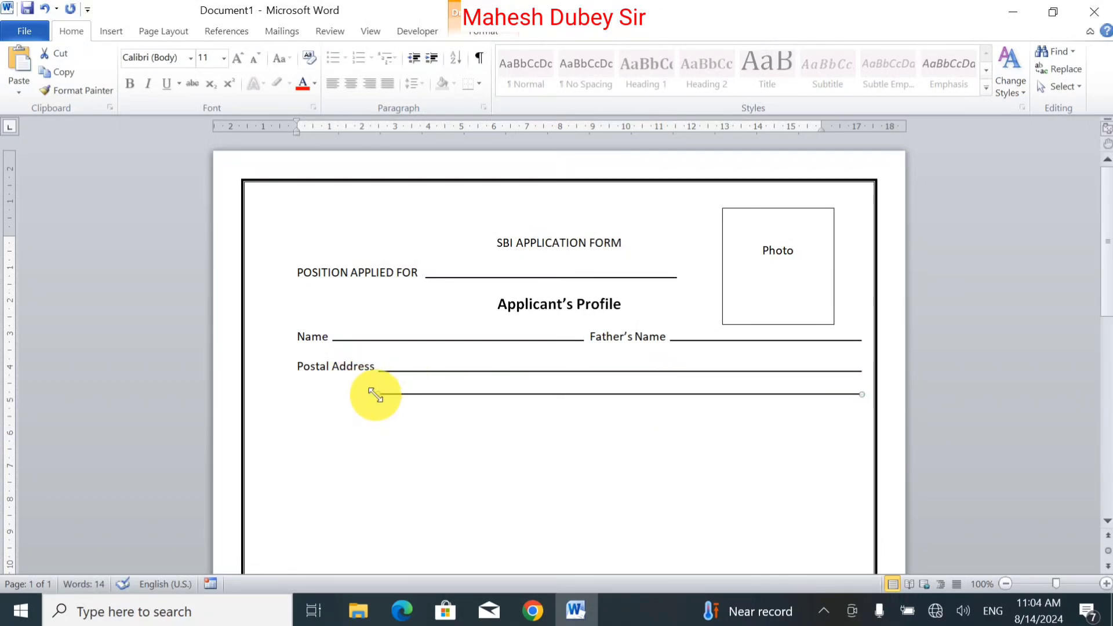
Step: Stretch the lower Postal Address line to the left margin and type Permanent Address on a new line
{"action": "left_click_drag", "start_coordinate": [377, 394], "coordinate": [296, 394]}
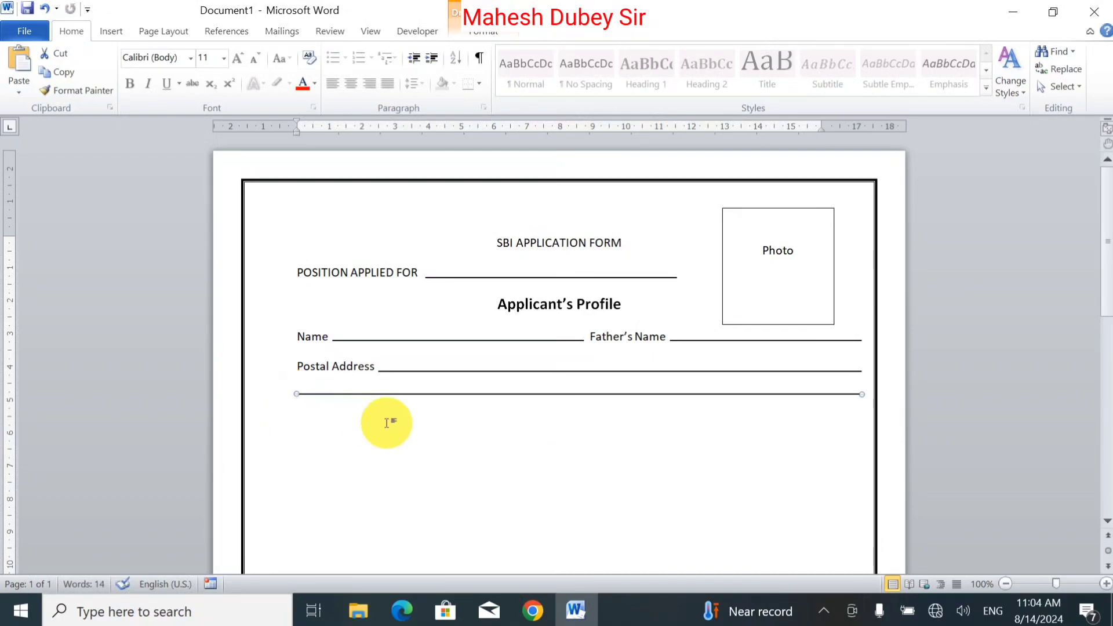
{"action": "left_click", "coordinate": [439, 451]}
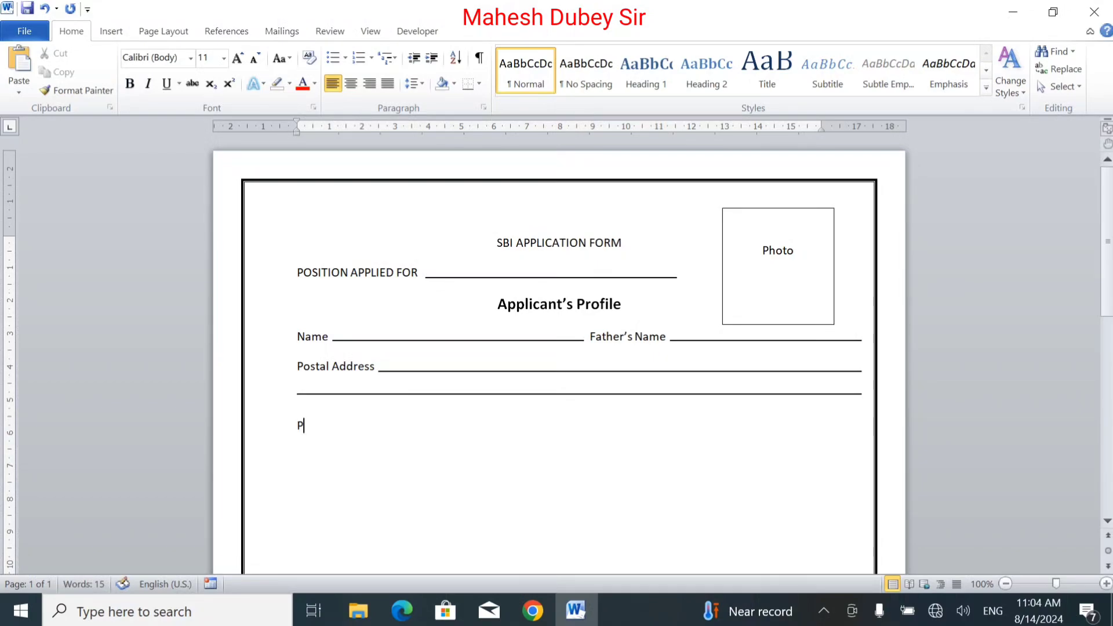
{"action": "type", "text": "ermanent Address"}
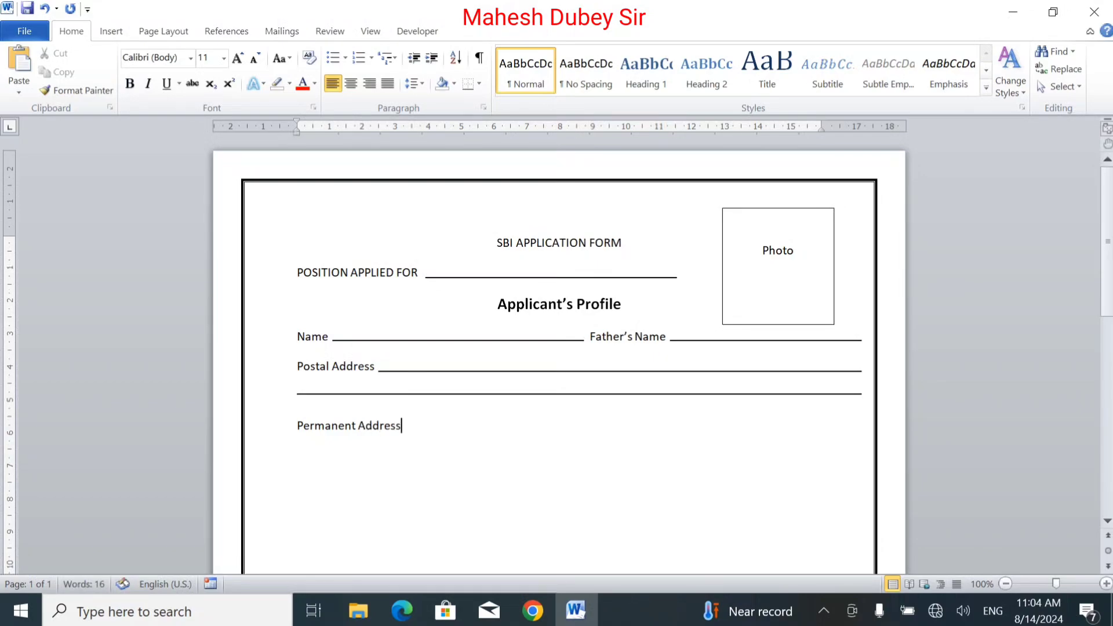
Step: Copy both Postal Address fill-in lines down so they follow the Permanent Address label
{"action": "left_click", "coordinate": [561, 371]}
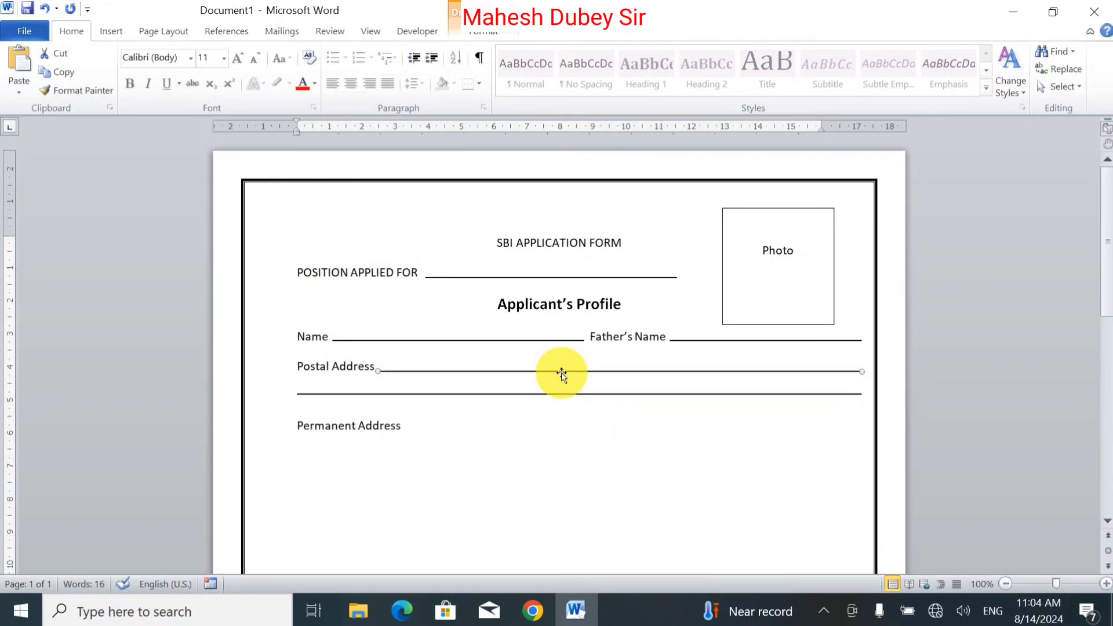
{"action": "left_click", "coordinate": [534, 394], "text": "shift"}
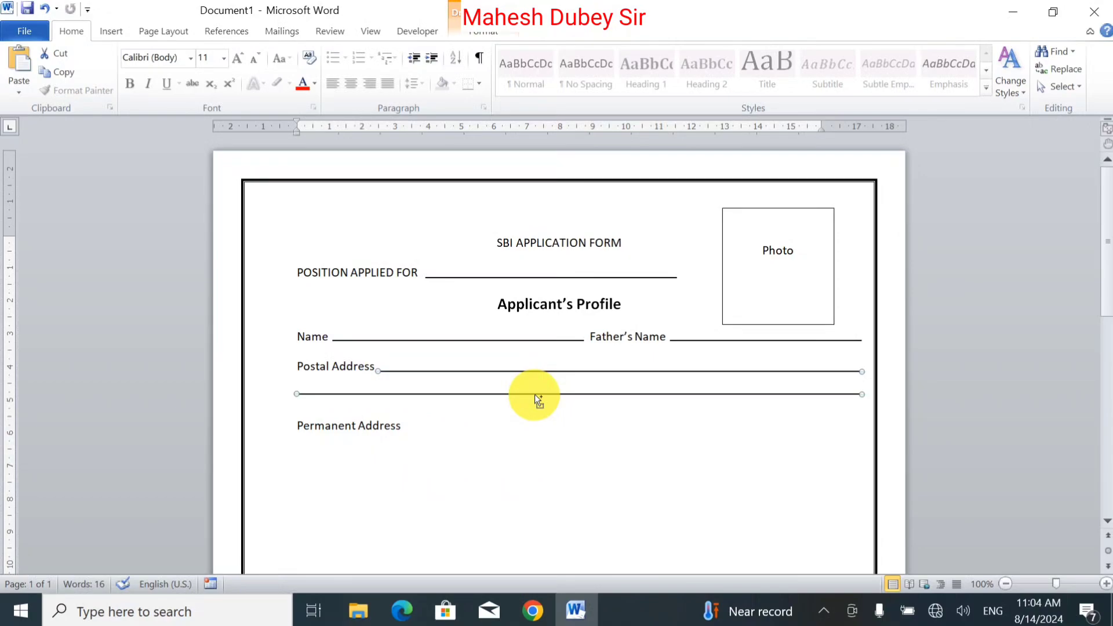
{"action": "left_click_drag", "start_coordinate": [534, 394], "coordinate": [540, 451]}
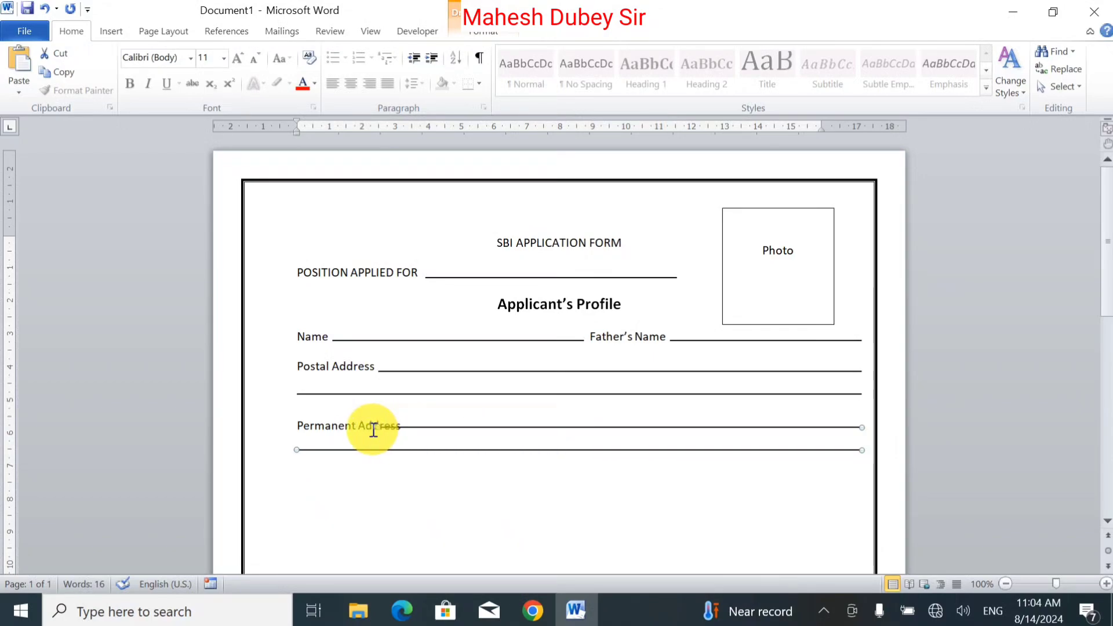
{"action": "left_click_drag", "start_coordinate": [375, 425], "coordinate": [399, 427]}
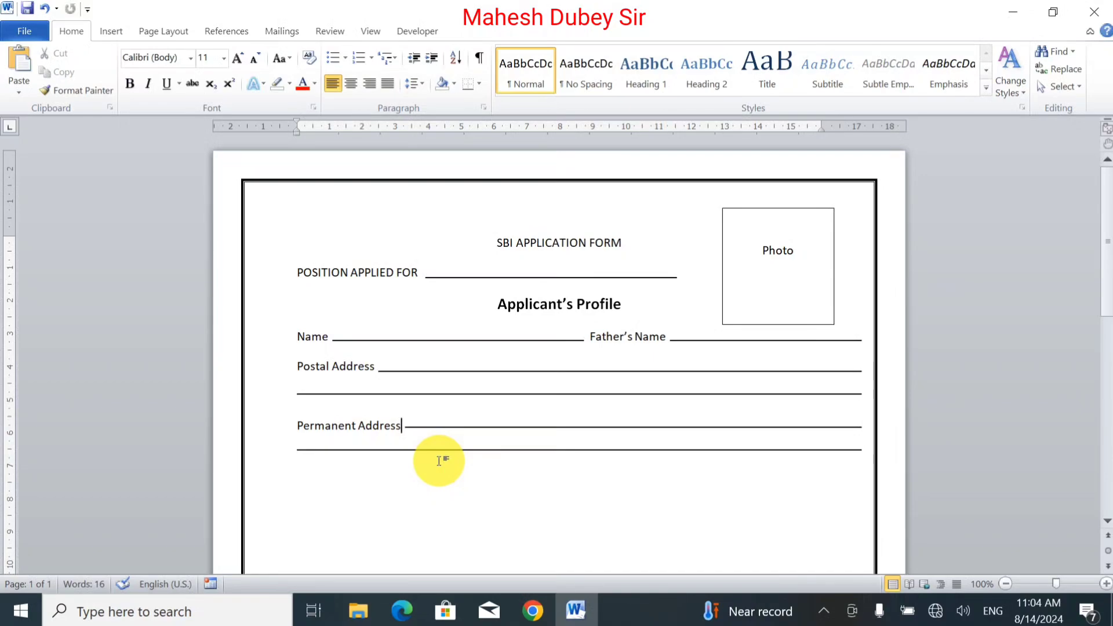
Step: Start a new line below the address lines and type Phone NO
{"action": "left_click", "coordinate": [312, 480]}
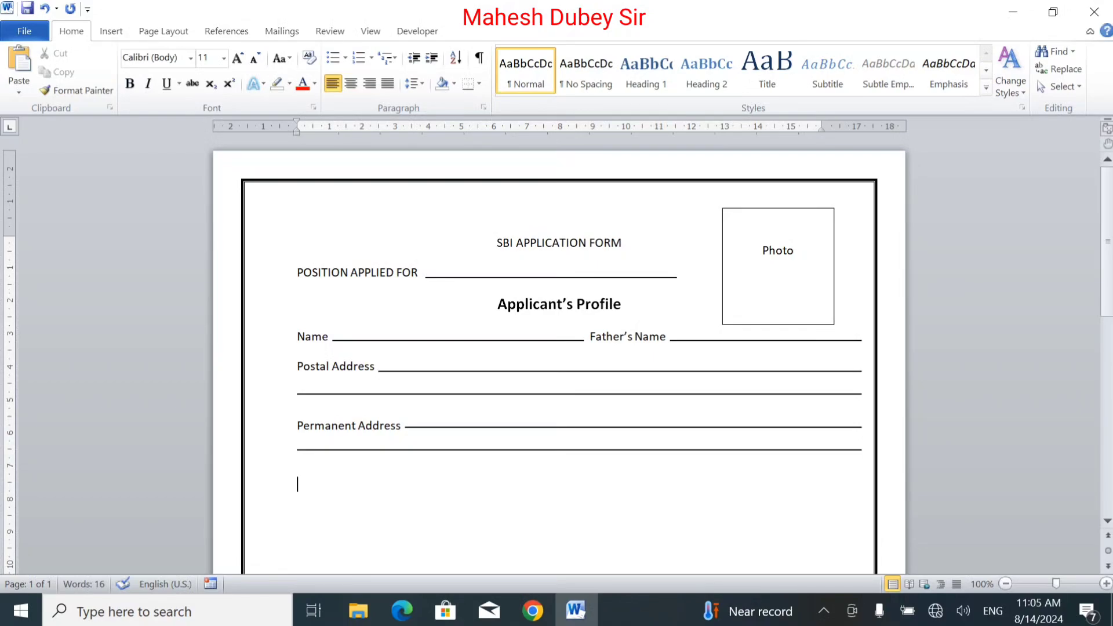
{"action": "type", "text": "Phone NO"}
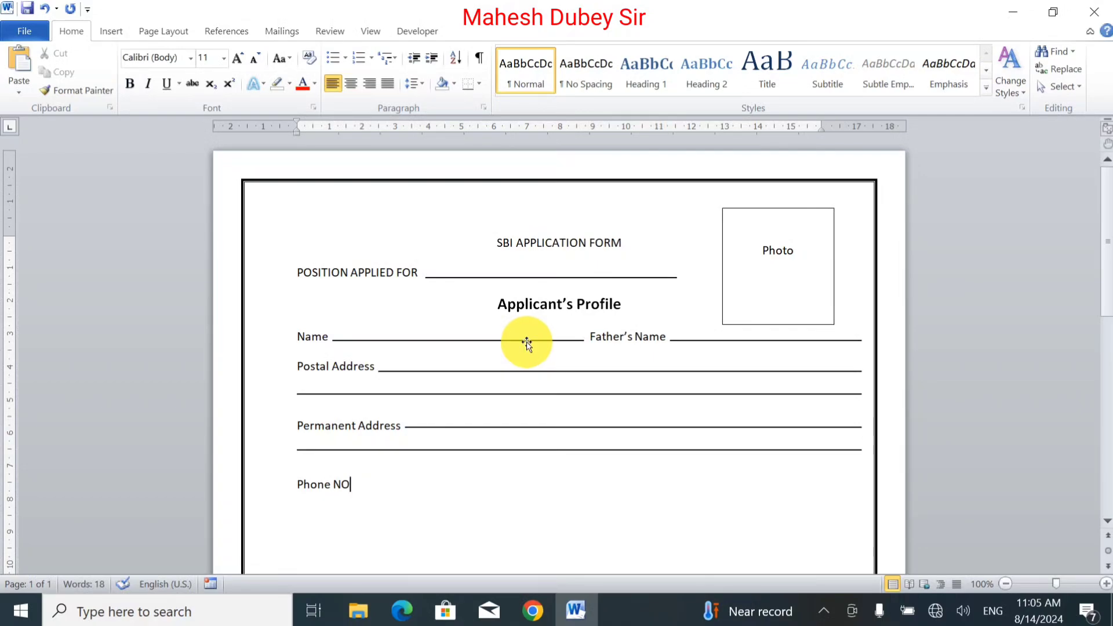
Step: Copy the Name fill-in line to sit after Phone NO and nudge it into line with the text
{"action": "mouse_move", "coordinate": [526, 343]}
{"action": "left_mouse_down"}
{"action": "mouse_move", "coordinate": [527, 484]}
{"action": "mouse_move", "coordinate": [543, 492]}
{"action": "left_mouse_up"}
{"action": "key", "text": "ctrl+Left"}
{"action": "key", "text": "ctrl+Left"}
{"action": "key", "text": "ctrl+Left"}
{"action": "key", "text": "ctrl+Left"}
{"action": "key", "text": "ctrl+Left"}
{"action": "key", "text": "ctrl+Left"}
{"action": "key", "text": "ctrl+Left"}
{"action": "key", "text": "ctrl+Left"}
{"action": "key", "text": "ctrl+Left"}
{"action": "key", "text": "ctrl+Left"}
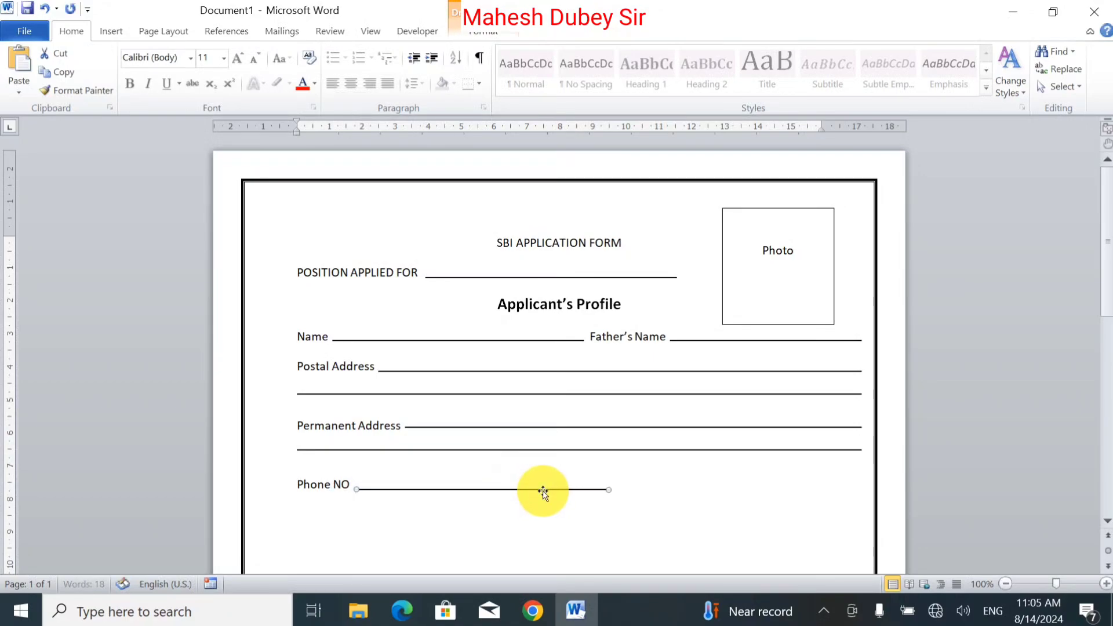
{"action": "key", "text": "ctrl+Up"}
{"action": "key", "text": "ctrl+Up"}
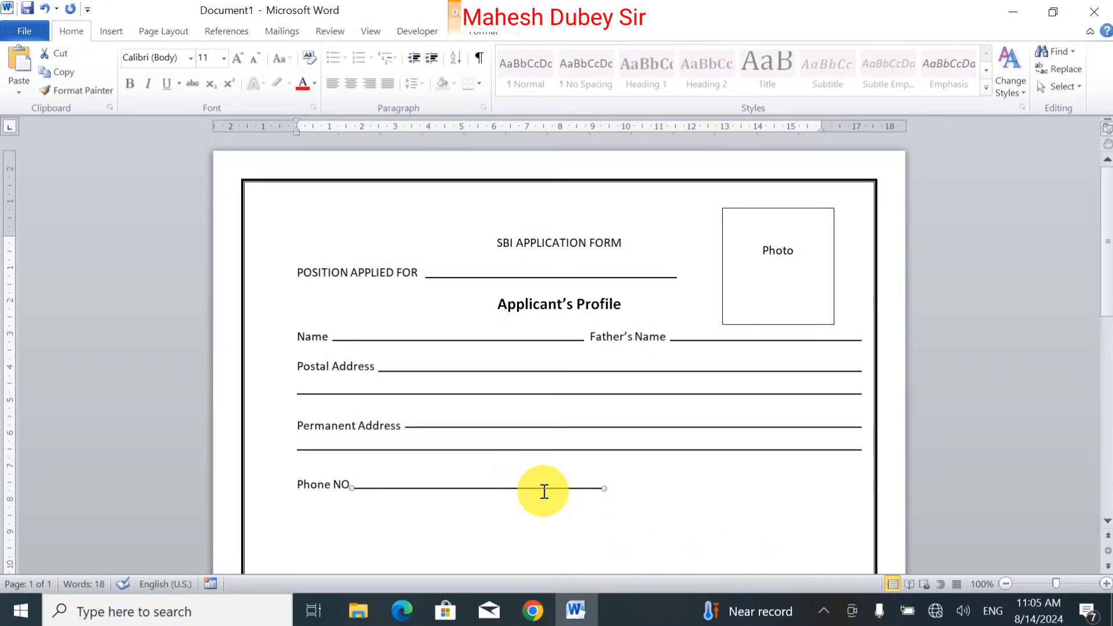
Step: Type Office after the Phone NO line and adjust the spacing so it sits just after the line
{"action": "left_click", "coordinate": [446, 484]}
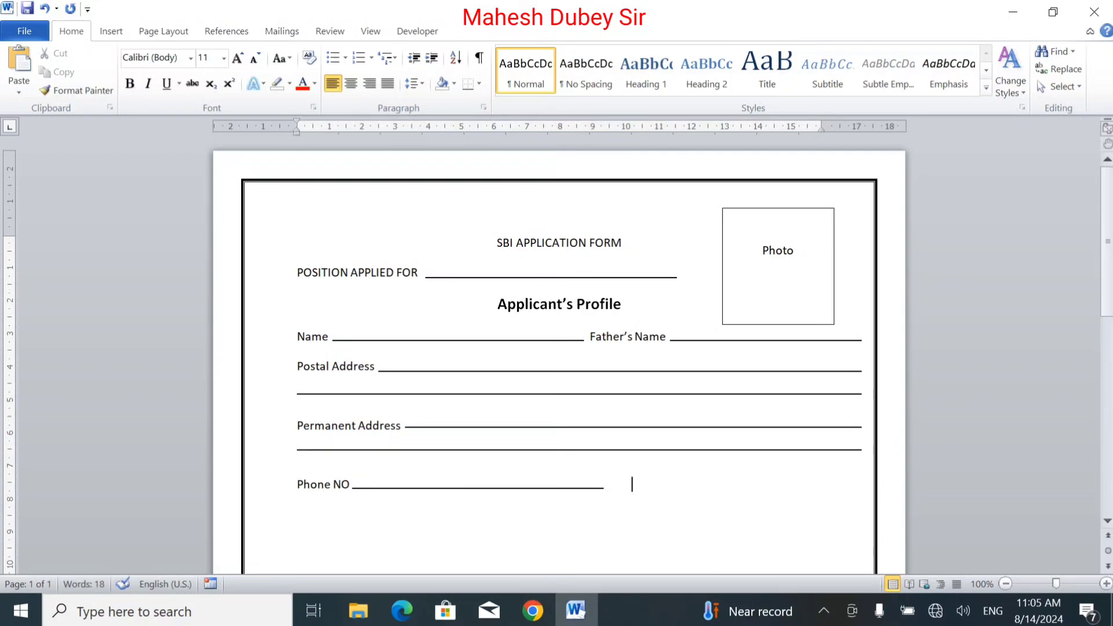
{"action": "type", "text": "Office"}
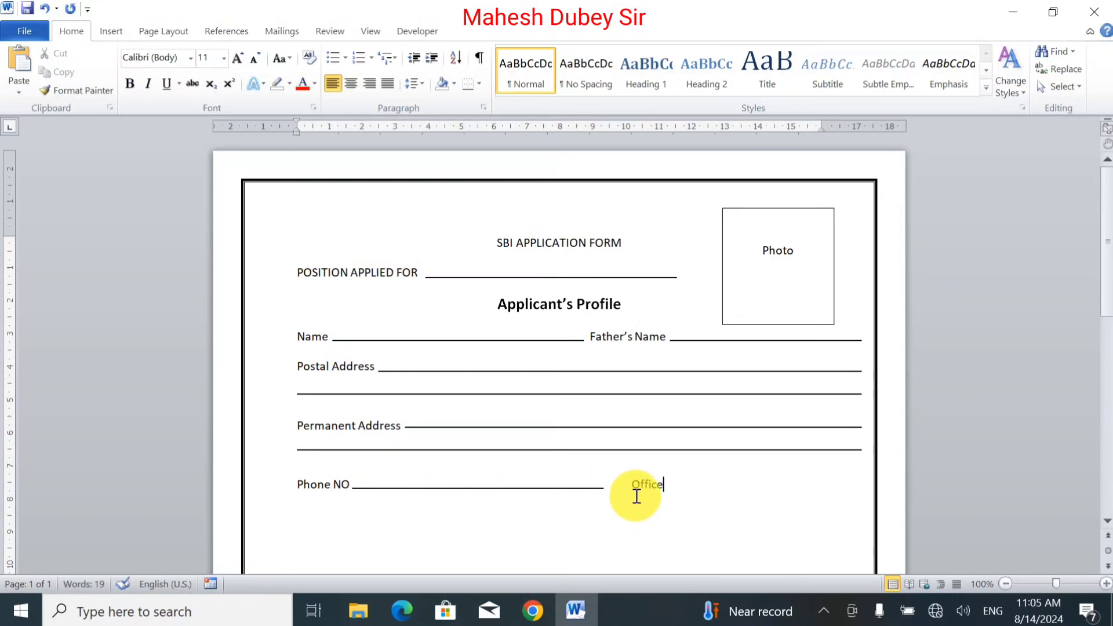
{"action": "left_click", "coordinate": [631, 486]}
{"action": "key", "text": "BackSpace"}
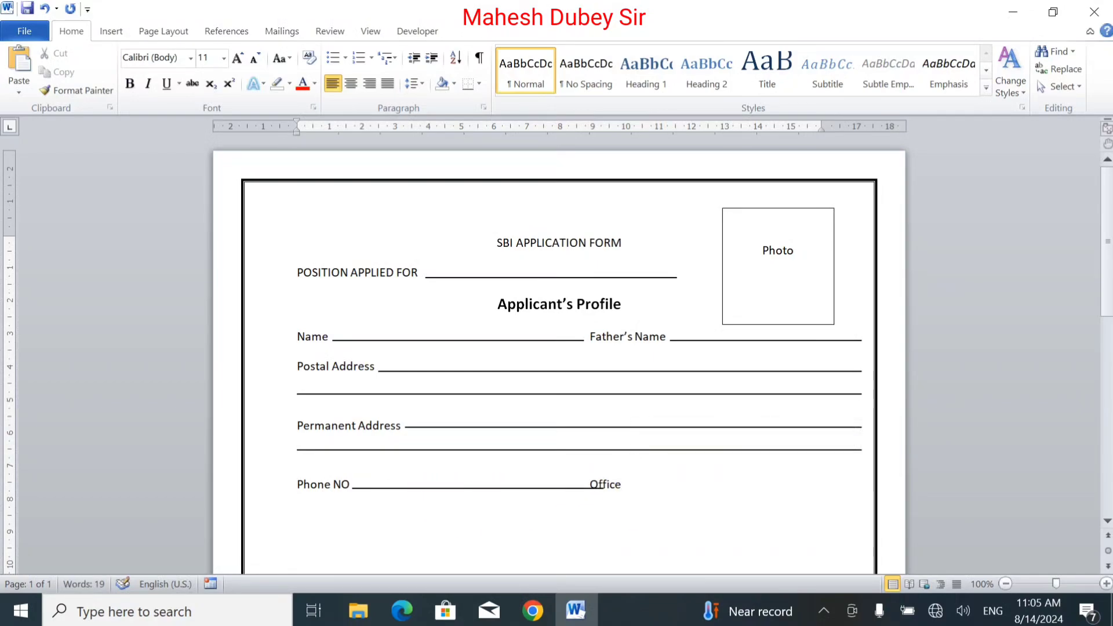
{"action": "type", "text": "__"}
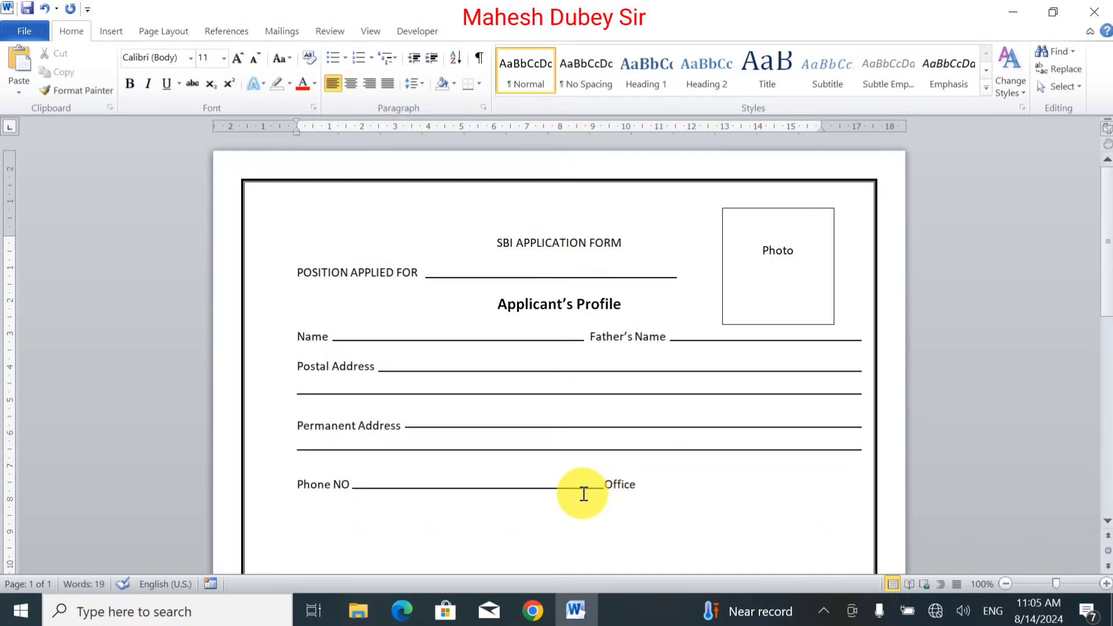
Step: Copy the Father's Name fill-in line after Office and stretch its left end to meet the label
{"action": "left_click", "coordinate": [722, 342]}
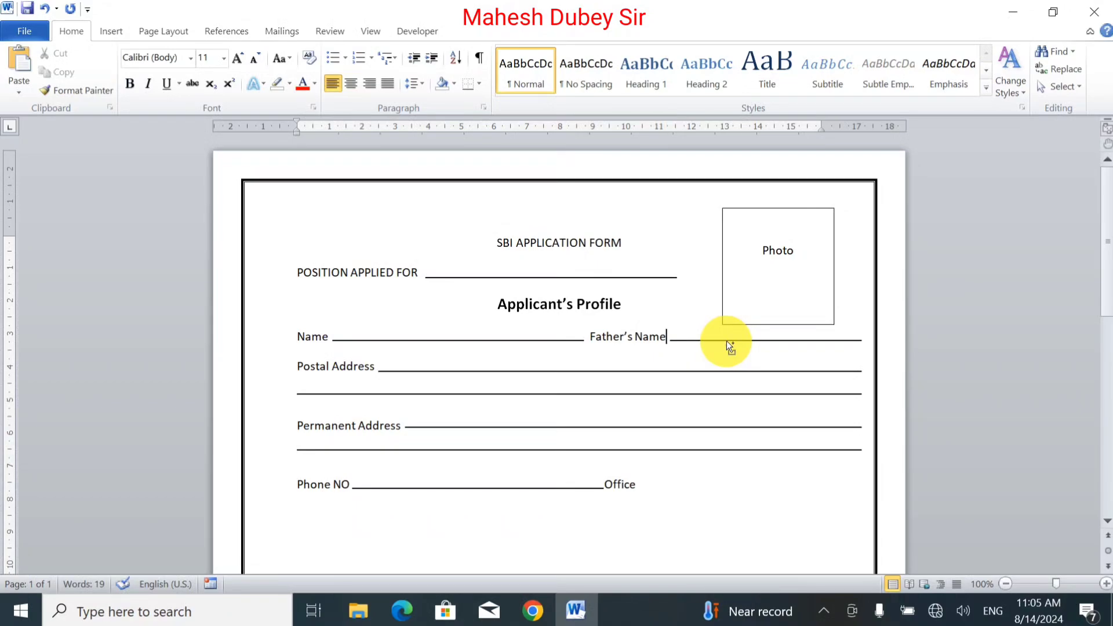
{"action": "left_click_drag", "start_coordinate": [726, 339], "coordinate": [716, 491]}
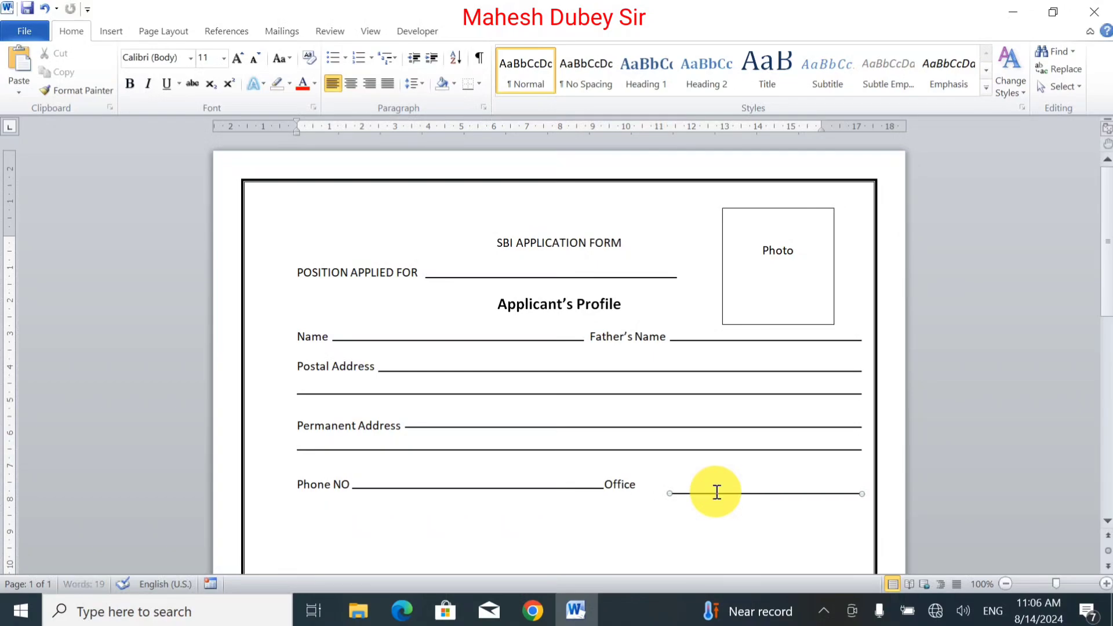
{"action": "key", "text": "ctrl+Up"}
{"action": "key", "text": "ctrl+Up"}
{"action": "key", "text": "ctrl+Up"}
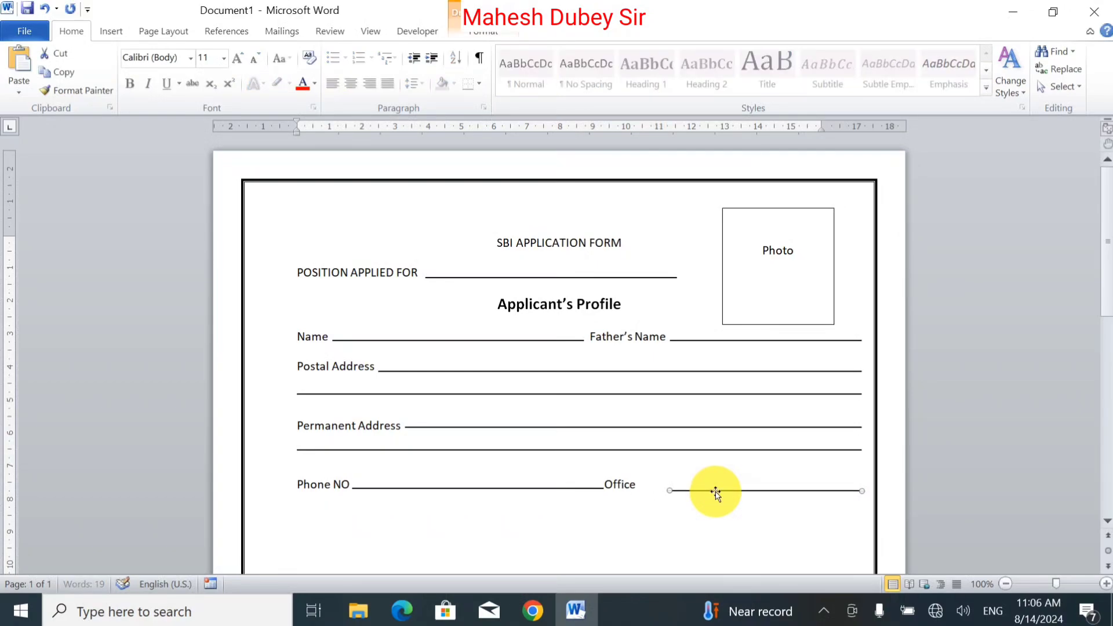
{"action": "left_click_drag", "start_coordinate": [670, 491], "coordinate": [638, 490]}
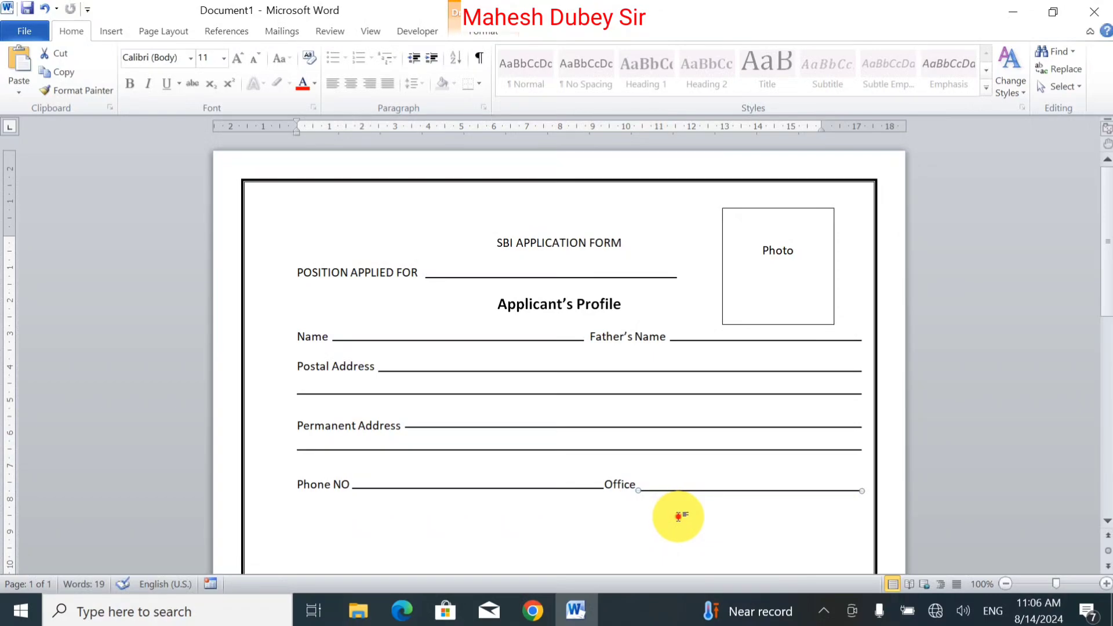
Step: Start a new line and type Mobile
{"action": "left_click", "coordinate": [676, 515]}
{"action": "key", "text": "Return"}
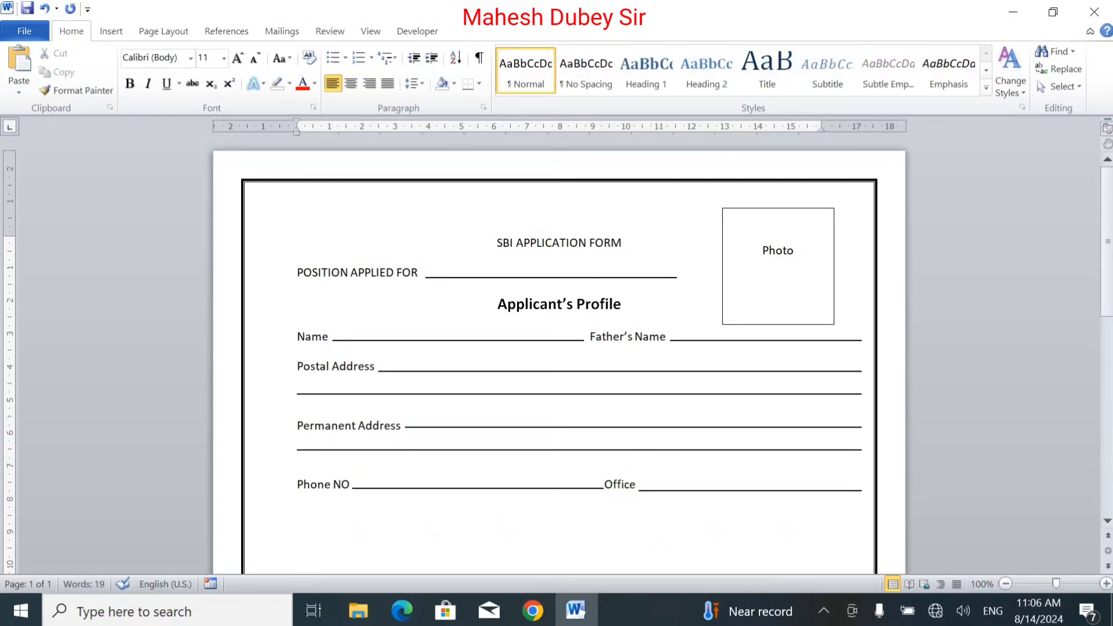
{"action": "type", "text": "Mobile"}
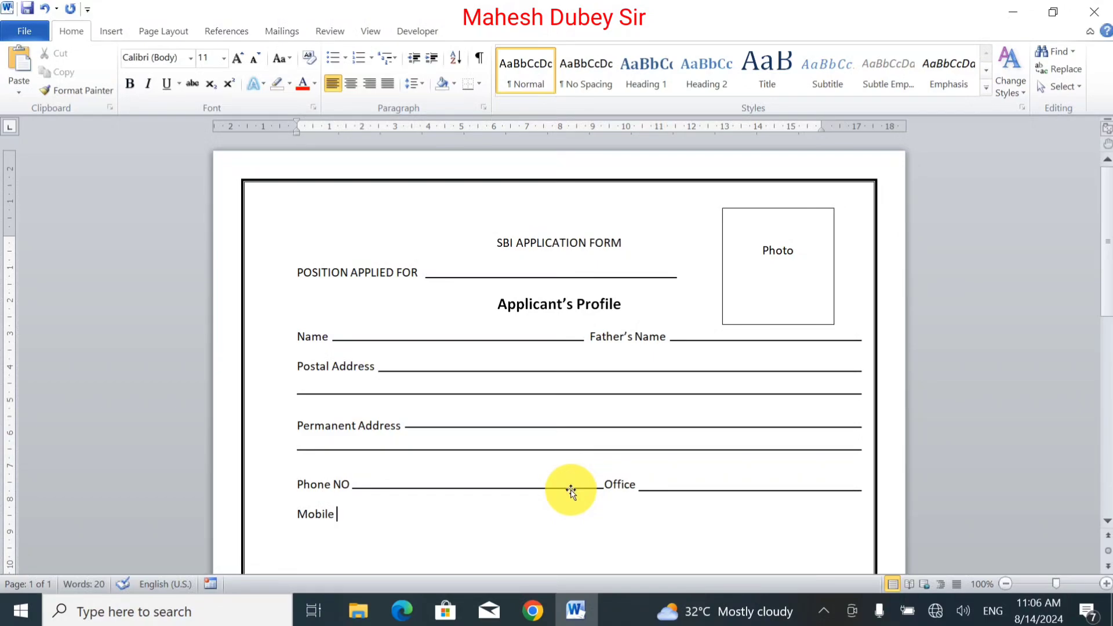
Step: Copy a fill-in line after Mobile and extend the label to Mobile No
{"action": "left_click_drag", "start_coordinate": [573, 489], "coordinate": [573, 520]}
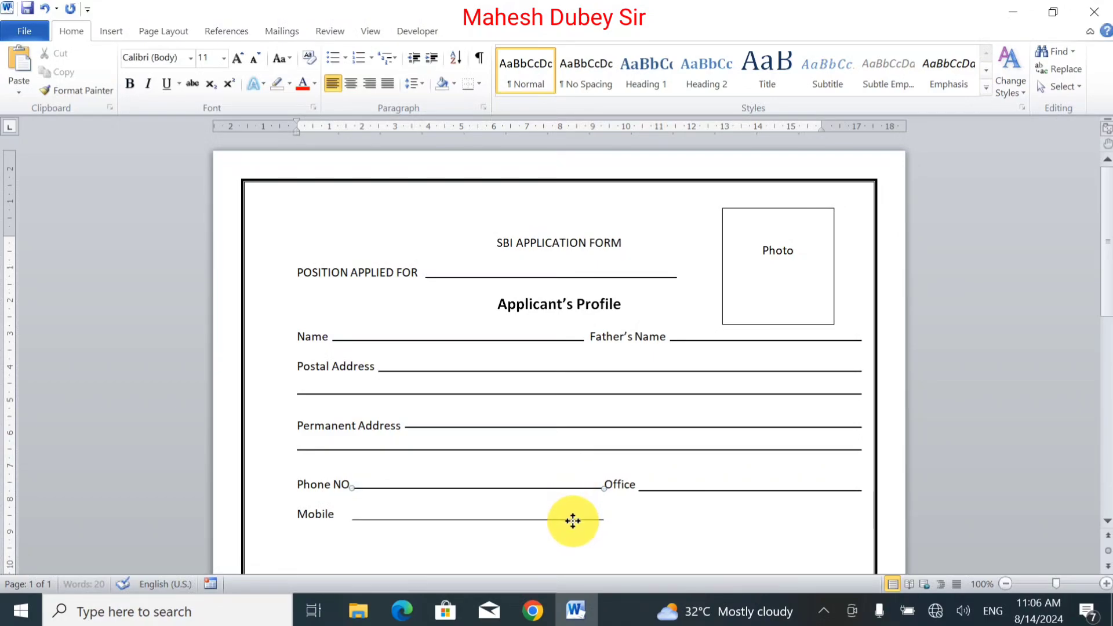
{"action": "left_click", "coordinate": [336, 522]}
{"action": "type", "text": "No"}
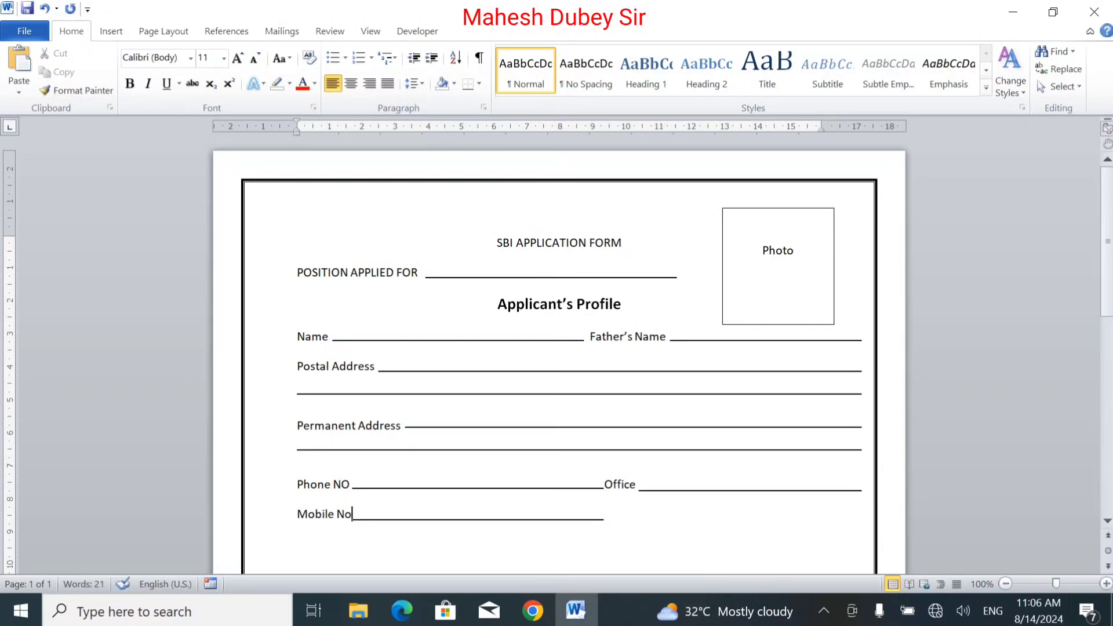
{"action": "type", "text": "."}
{"action": "key", "text": "BackSpace"}
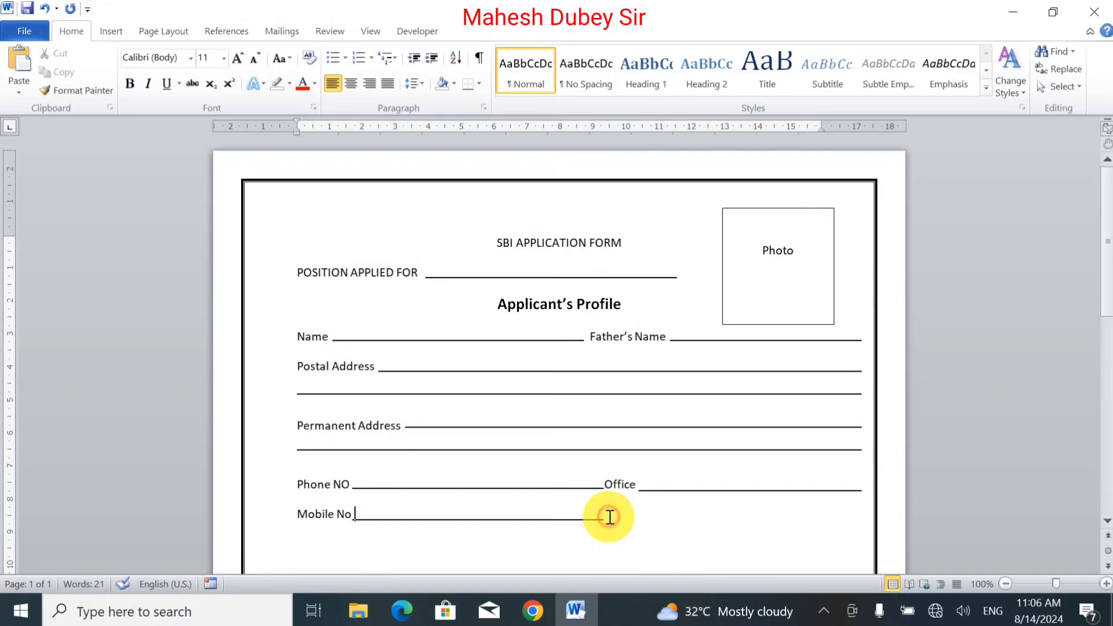
Step: Tab past the Mobile No line and type Date of Birth
{"action": "key", "text": "Tab"}
{"action": "key", "text": "Tab"}
{"action": "key", "text": "Tab"}
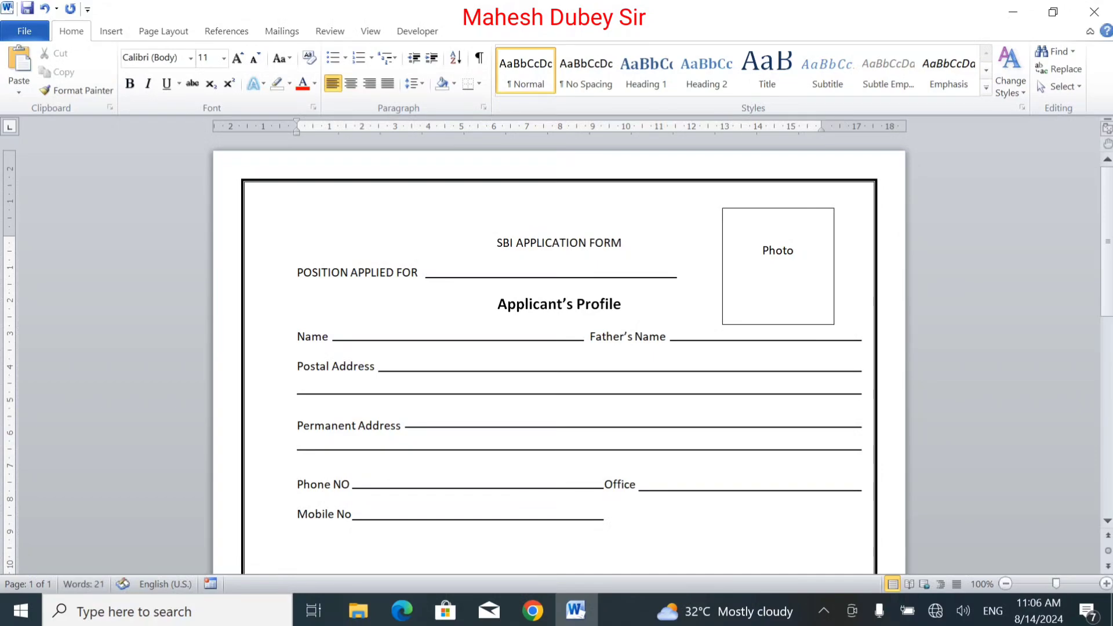
{"action": "type", "text": "Date of Birth"}
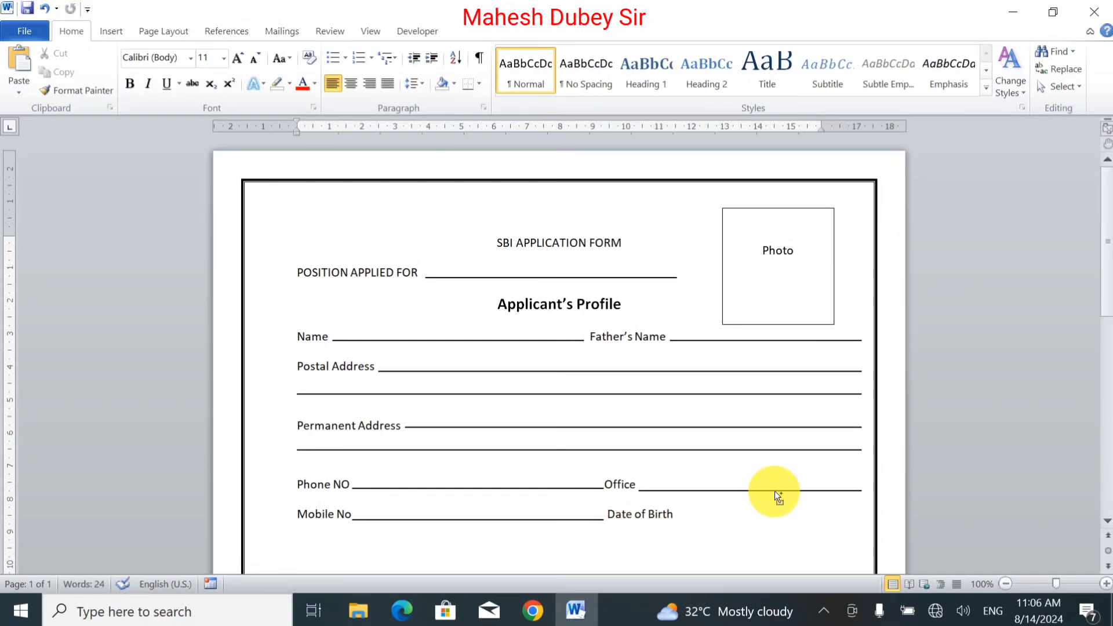
Step: Copy the Office fill-in line after Date of Birth and stretch its left end to meet the label
{"action": "left_click_drag", "start_coordinate": [775, 492], "coordinate": [774, 515]}
{"action": "key", "text": "Down"}
{"action": "key", "text": "Down"}
{"action": "key", "text": "Down"}
{"action": "key", "text": "Down"}
{"action": "key", "text": "Down"}
{"action": "key", "text": "Down"}
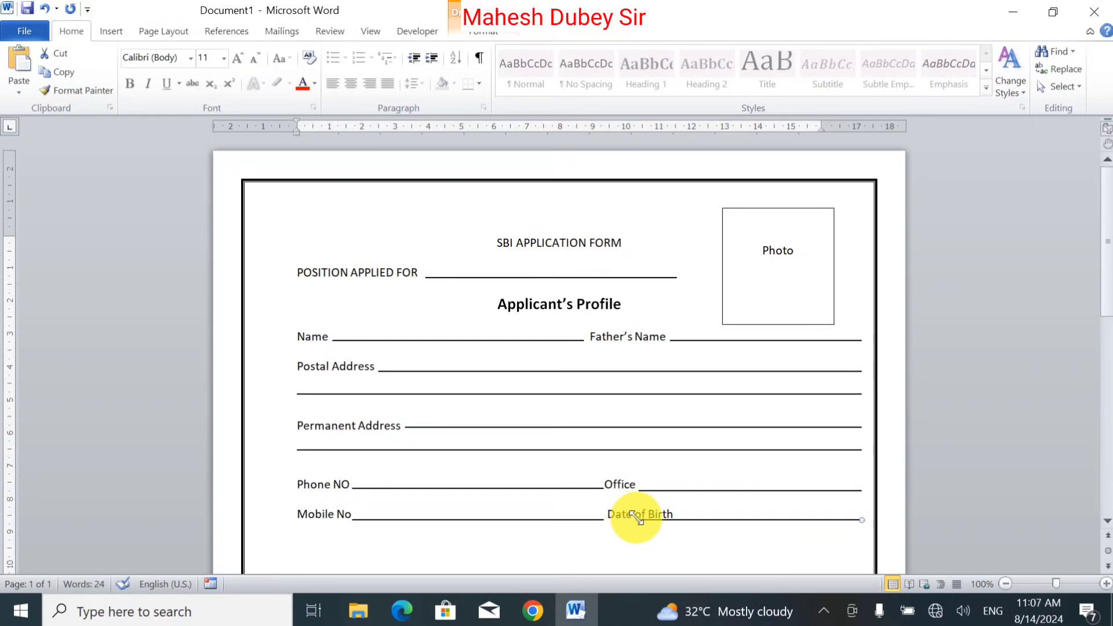
{"action": "left_click_drag", "start_coordinate": [637, 516], "coordinate": [678, 520]}
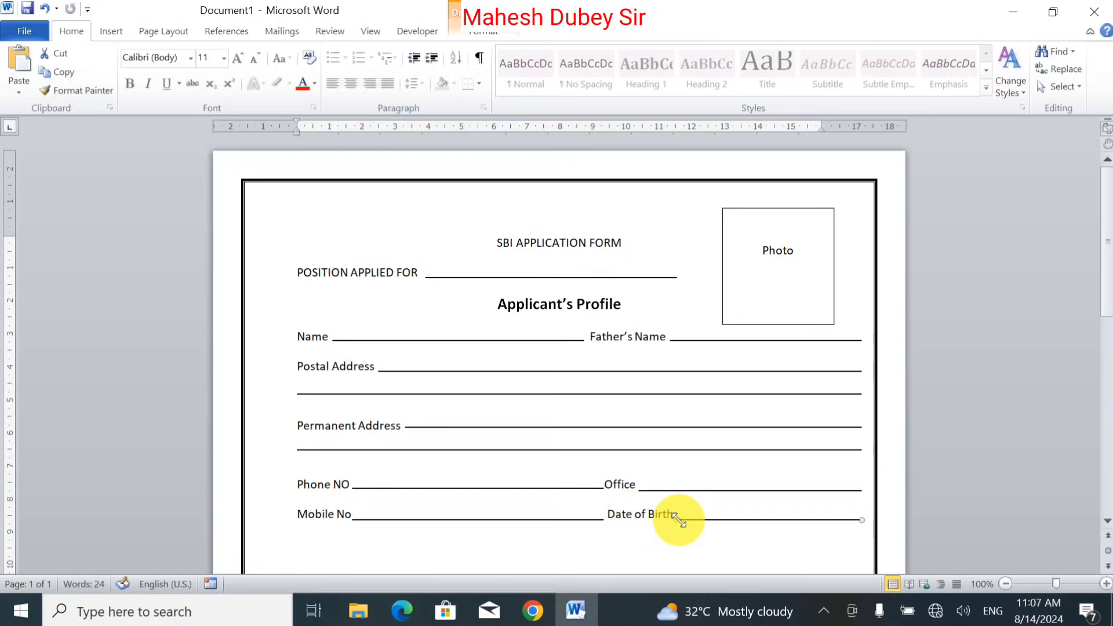
Step: Start a new line and type Email
{"action": "left_click", "coordinate": [731, 504]}
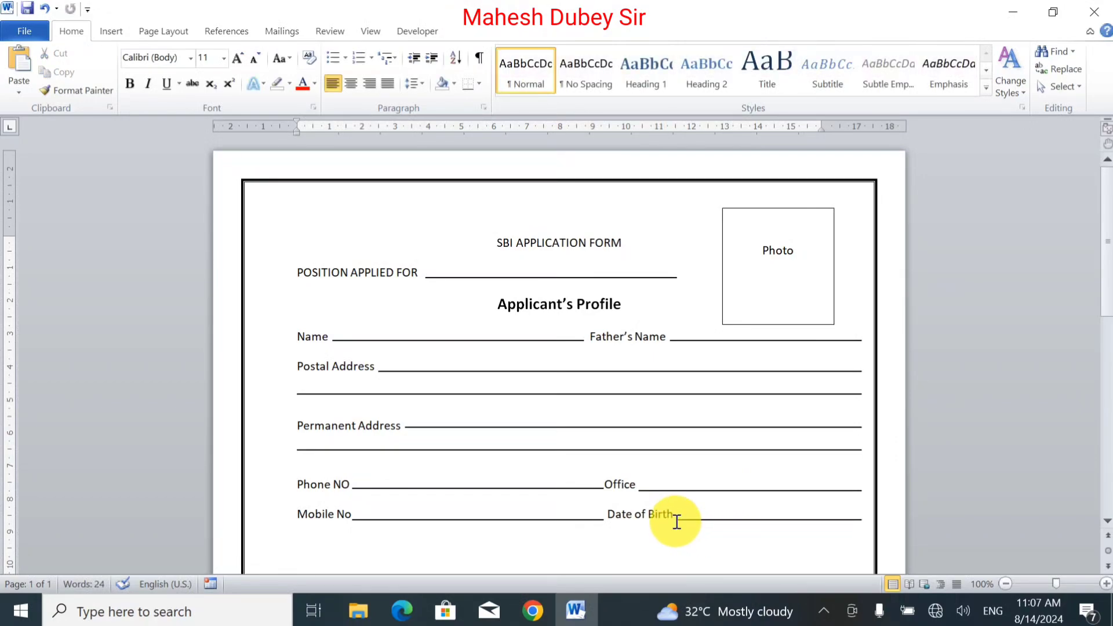
{"action": "key", "text": "Return"}
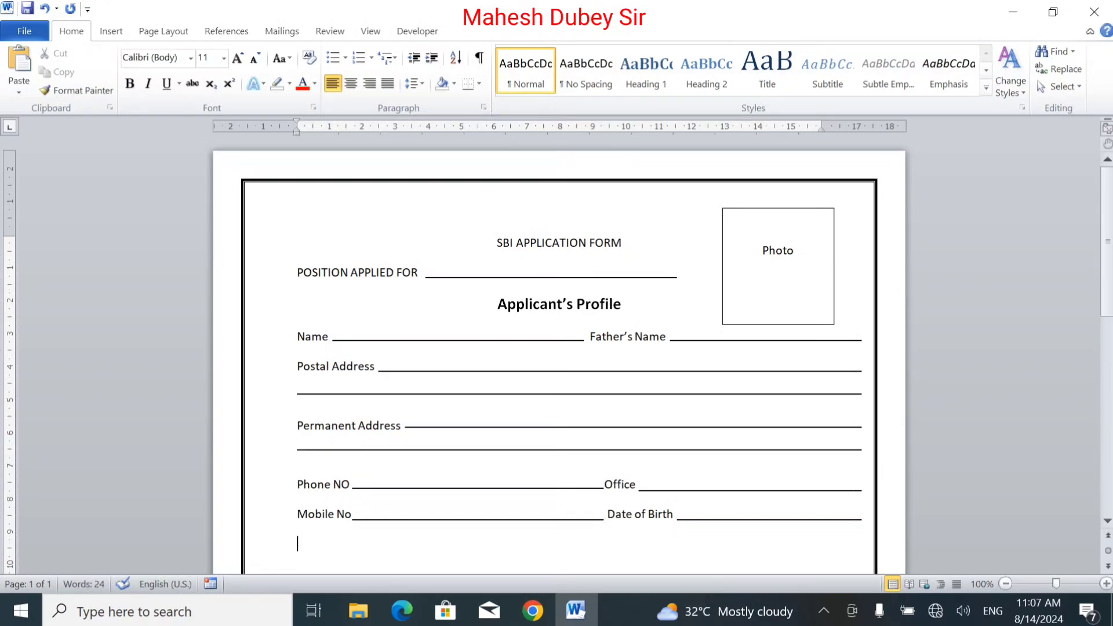
{"action": "type", "text": "Email"}
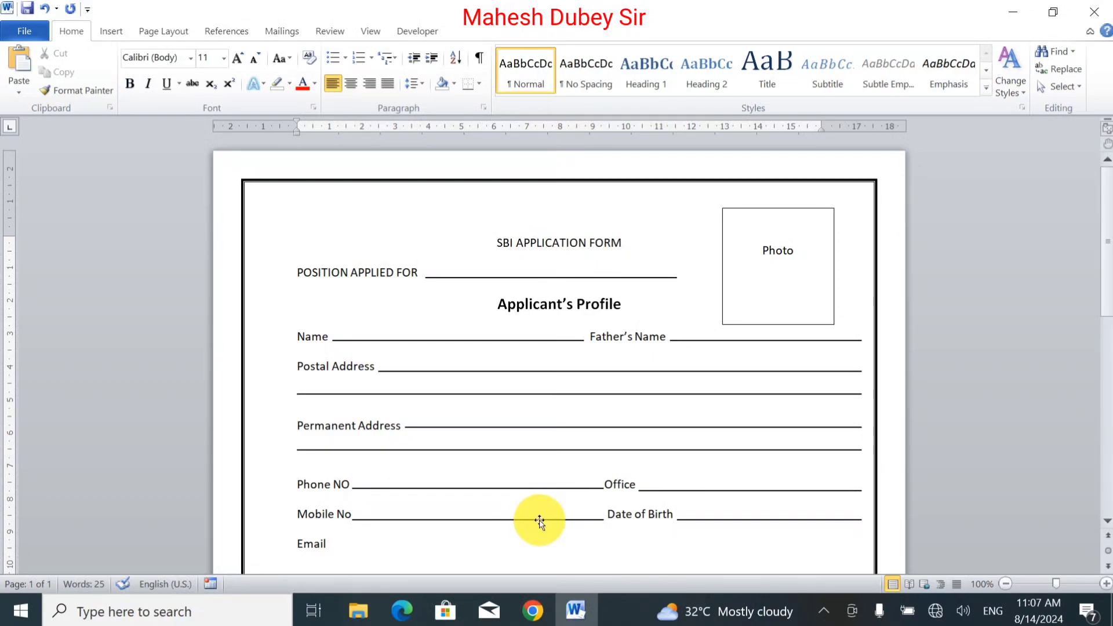
Step: Copy the Mobile No fill-in line to sit after Email and move the cursor past its end
{"action": "left_click_drag", "start_coordinate": [539, 519], "coordinate": [540, 539]}
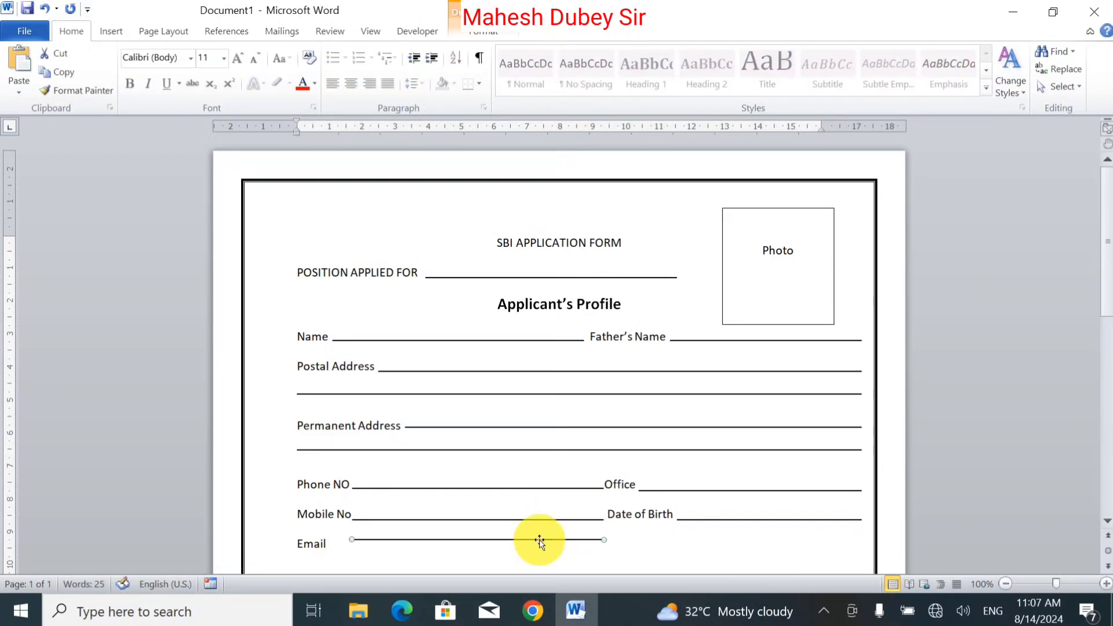
{"action": "key", "text": "Down"}
{"action": "key", "text": "Down"}
{"action": "key", "text": "Down"}
{"action": "key", "text": "Down"}
{"action": "key", "text": "Down"}
{"action": "key", "text": "Down"}
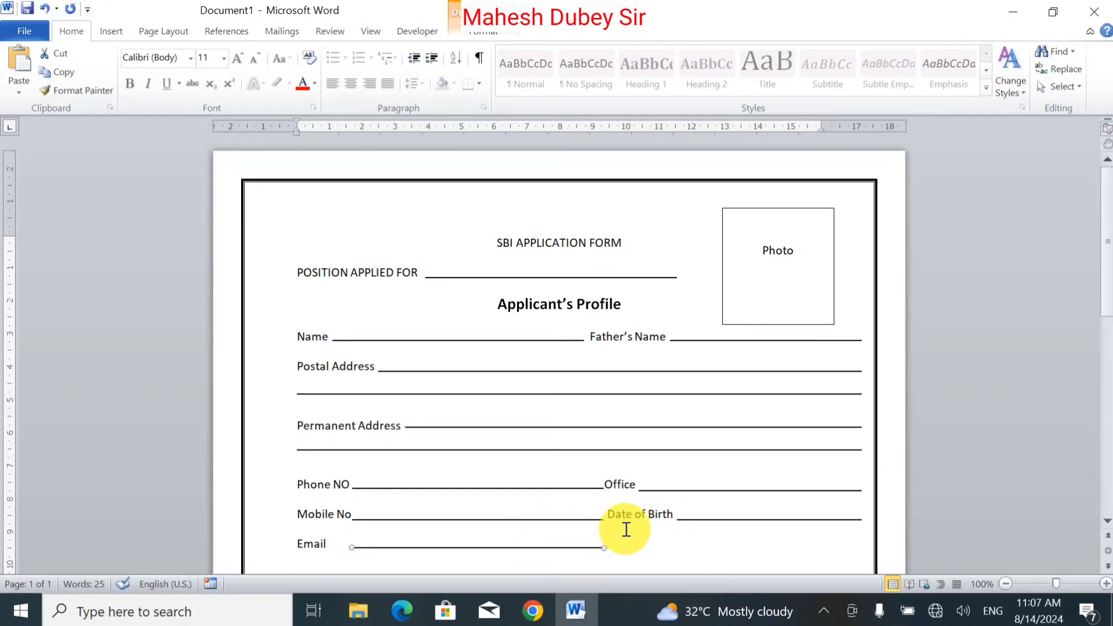
{"action": "left_click", "coordinate": [625, 550]}
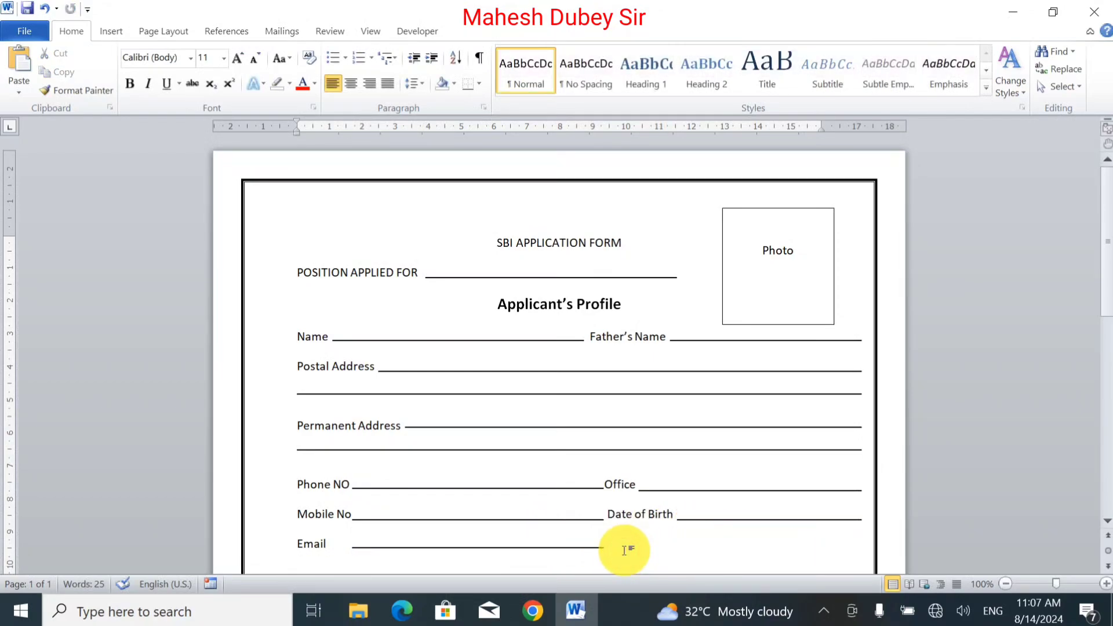
{"action": "key", "text": "Tab"}
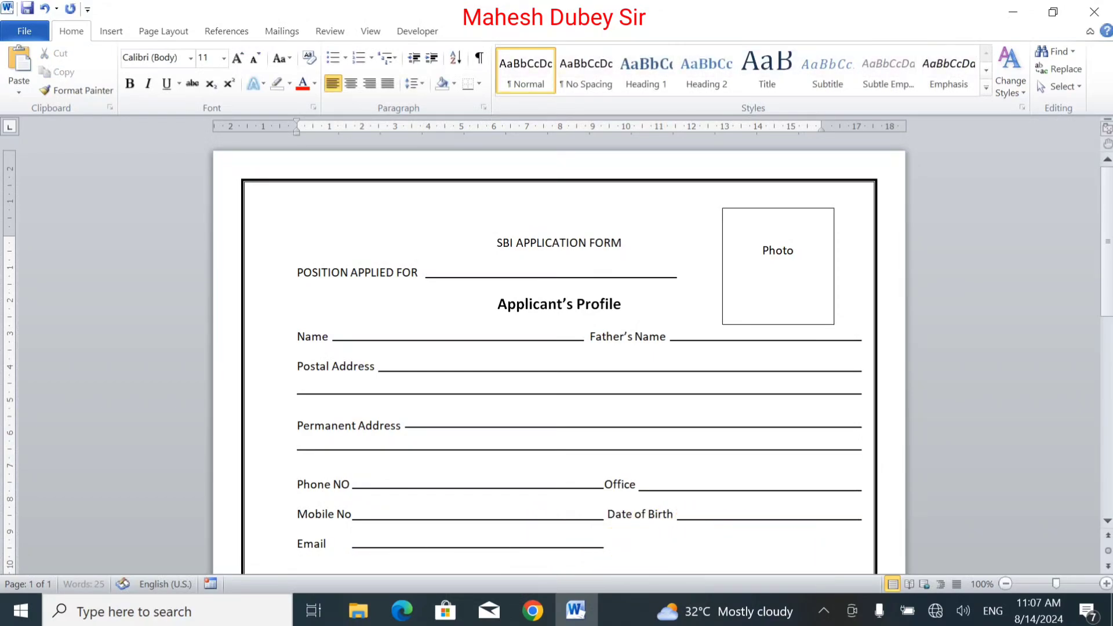
Step: Type NIC NO after the Email line
{"action": "key", "text": "Return"}
{"action": "type", "text": "NIC NO"}
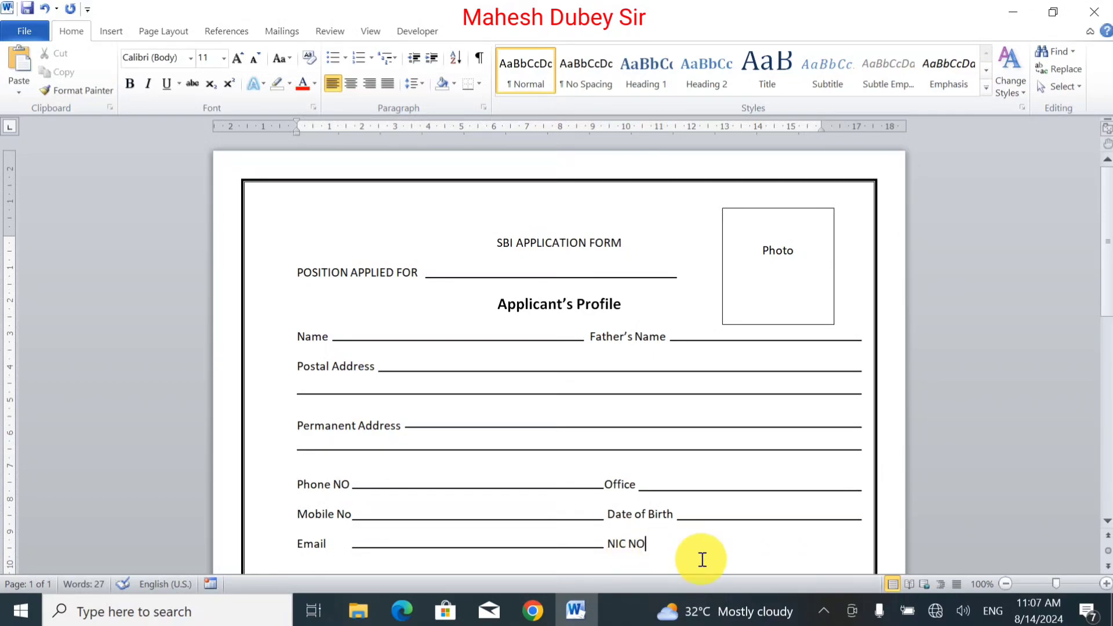
Step: Correct the NIC NO label to read "NIC No."
{"action": "key", "text": "BackSpace"}
{"action": "type", "text": "o"}
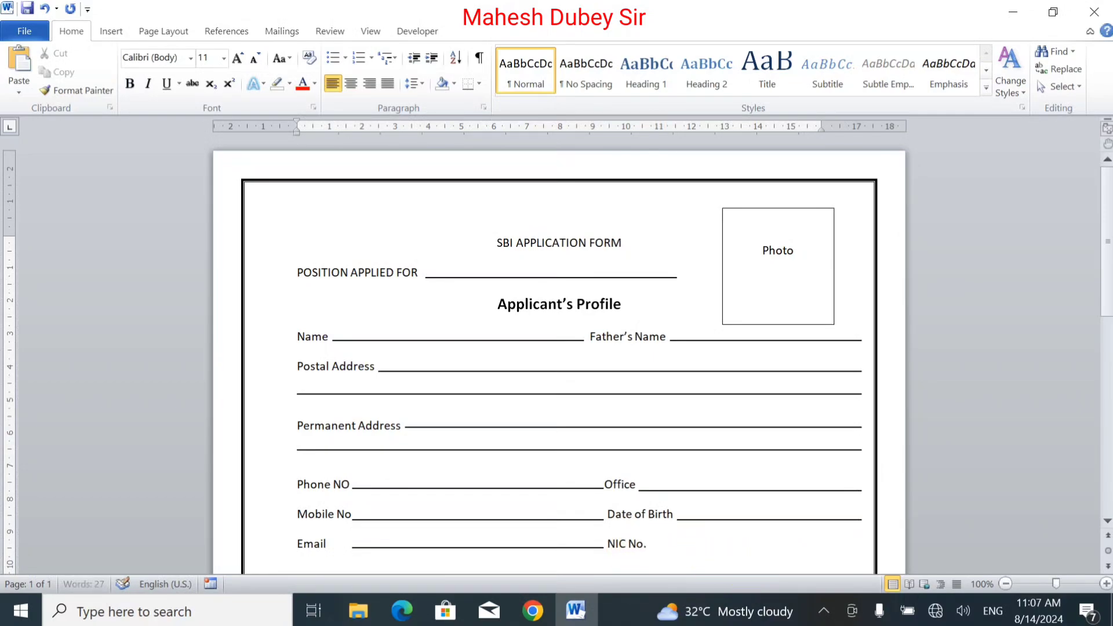
{"action": "type", "text": "."}
Step: Copy the Date of Birth fill-in line to sit after NIC No. and stretch its left end toward the label
{"action": "left_click_drag", "start_coordinate": [751, 520], "coordinate": [751, 547]}
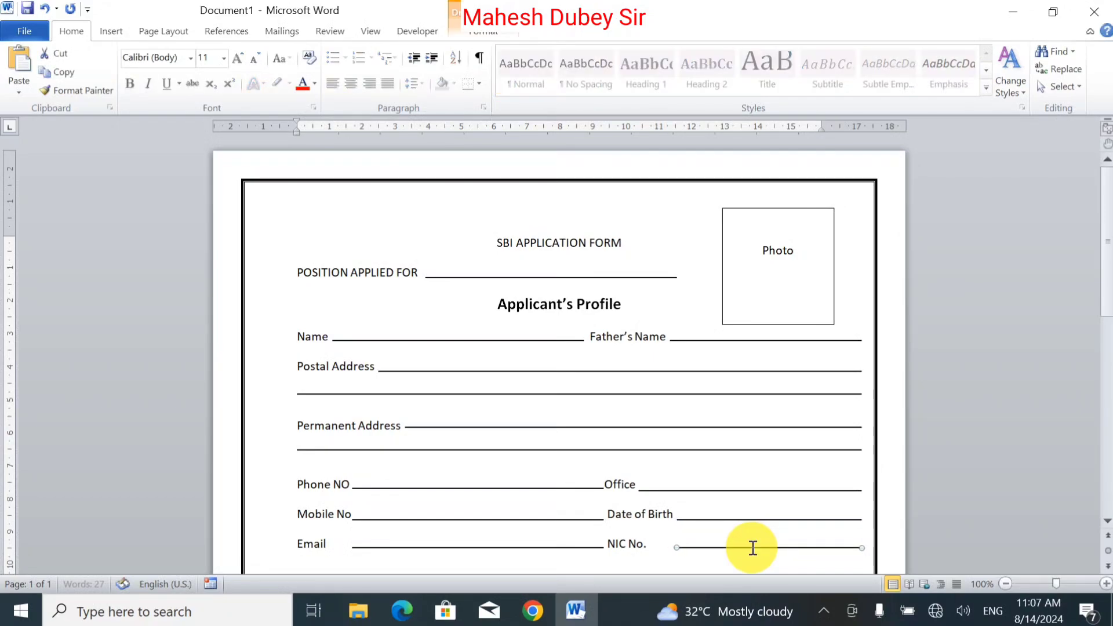
{"action": "left_click_drag", "start_coordinate": [676, 547], "coordinate": [659, 547]}
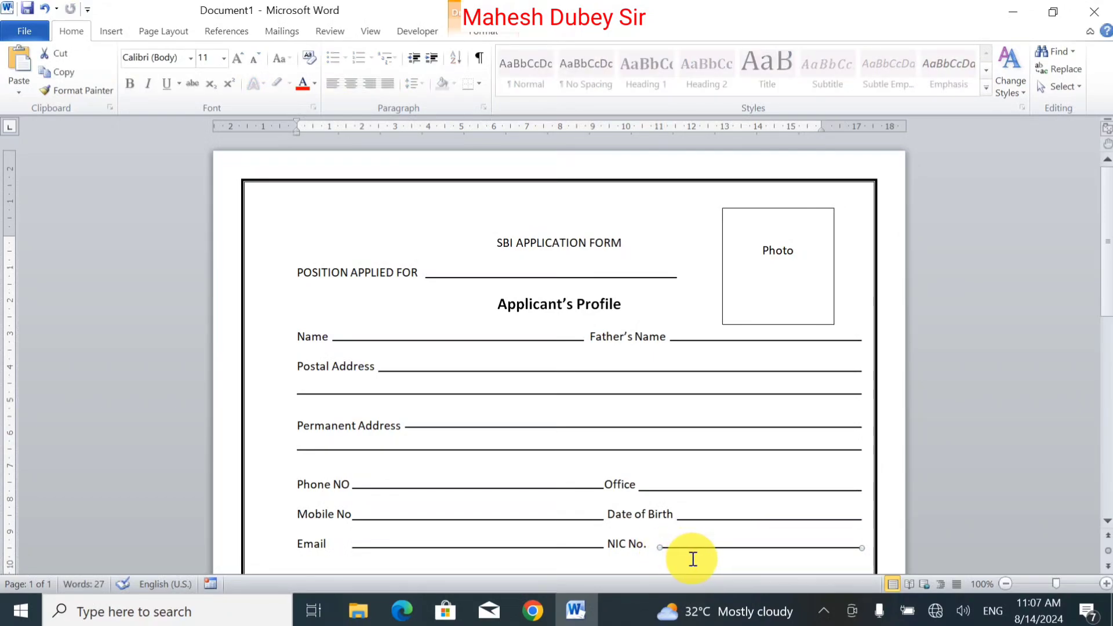
{"action": "left_click", "coordinate": [655, 547]}
Step: Start a new line and type the label Marital Status
{"action": "key", "text": "Return"}
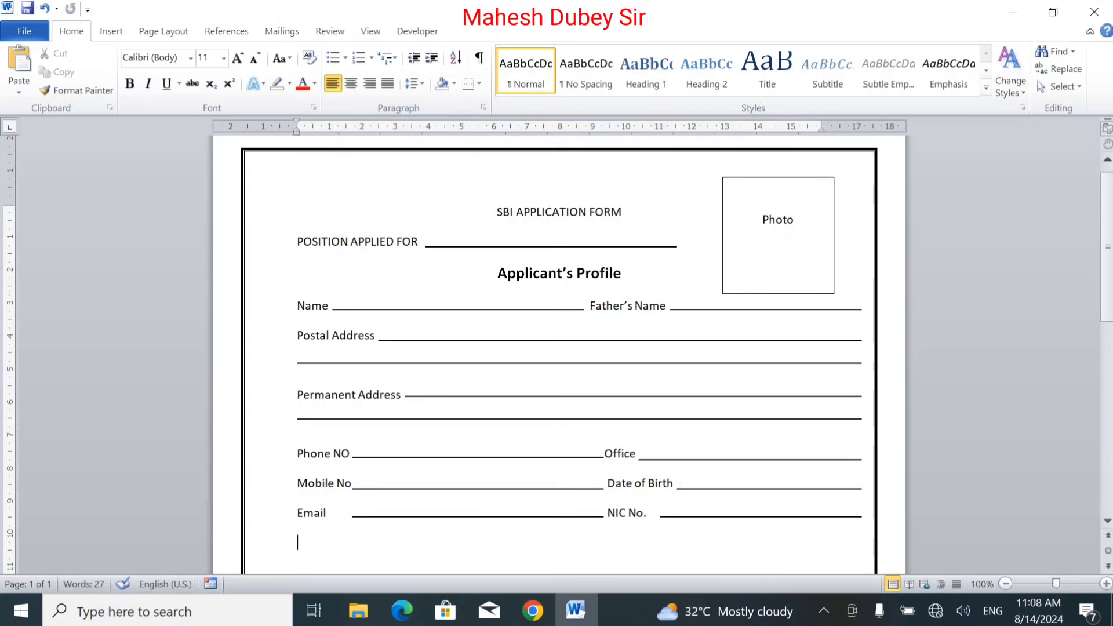
{"action": "type", "text": "Ma"}
{"action": "type", "text": "rita"}
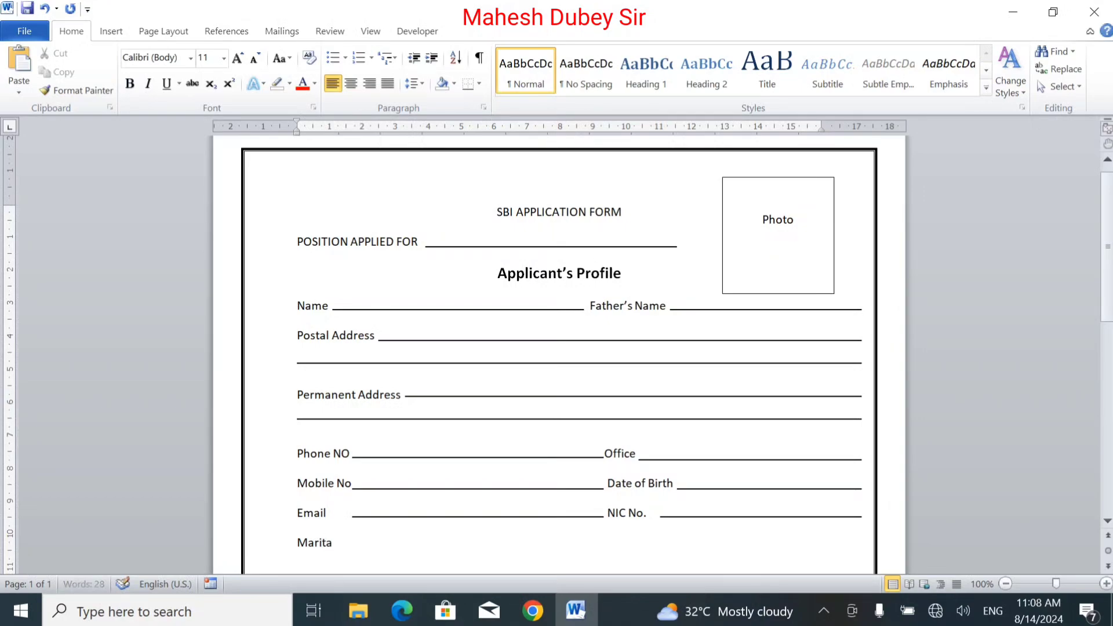
{"action": "type", "text": "l Status"}
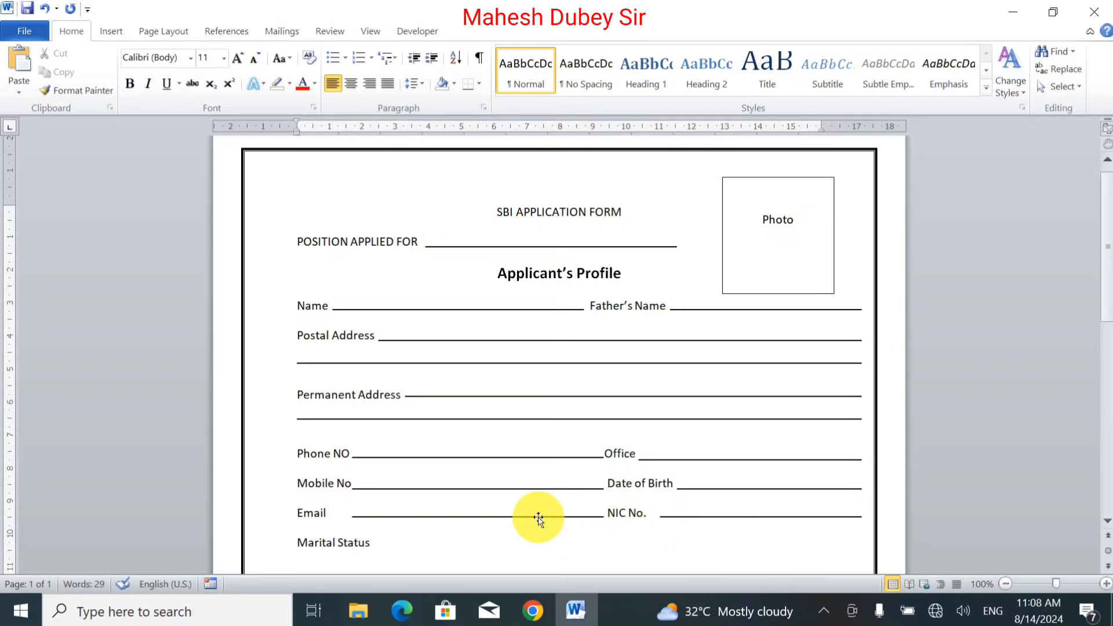
Step: Copy the Email fill-in line to follow Marital Status and nudge it into line with the label
{"action": "left_click_drag", "start_coordinate": [538, 517], "coordinate": [552, 551]}
{"action": "key", "text": "ctrl+Up"}
{"action": "key", "text": "ctrl+Up"}
{"action": "key", "text": "ctrl+Up"}
{"action": "key", "text": "ctrl+Up"}
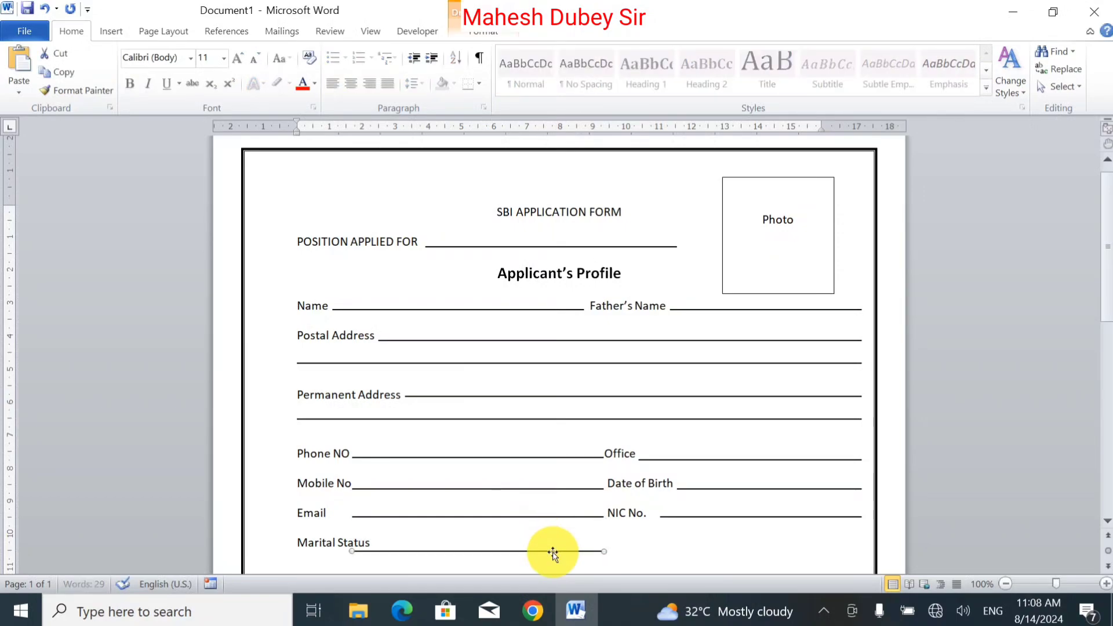
{"action": "key", "text": "ctrl+Up"}
{"action": "key", "text": "ctrl+Up"}
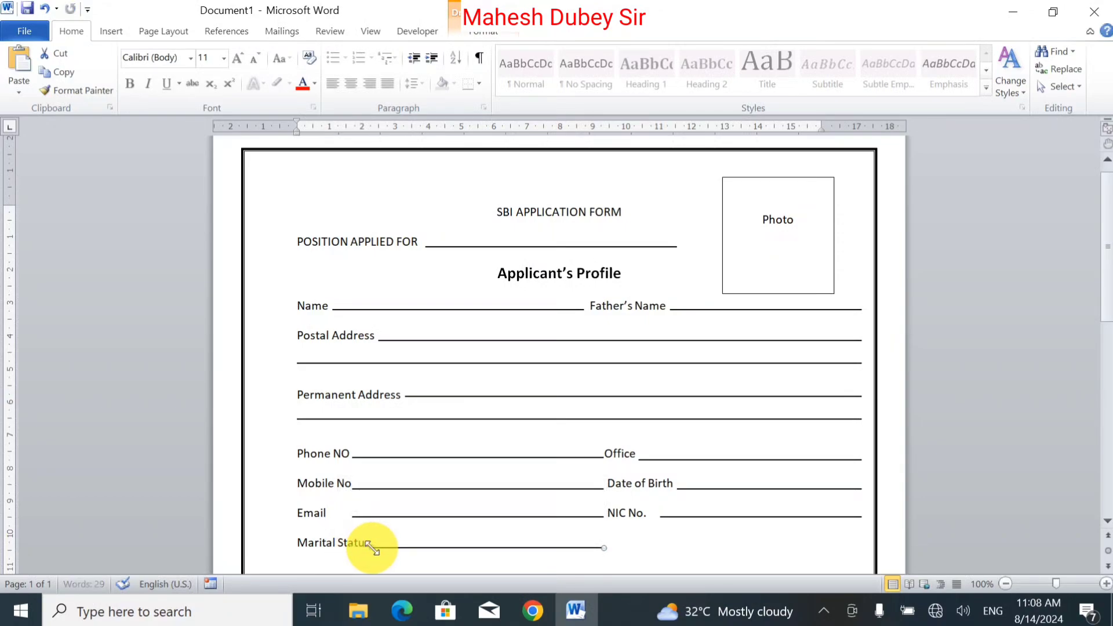
{"action": "left_click", "coordinate": [629, 537]}
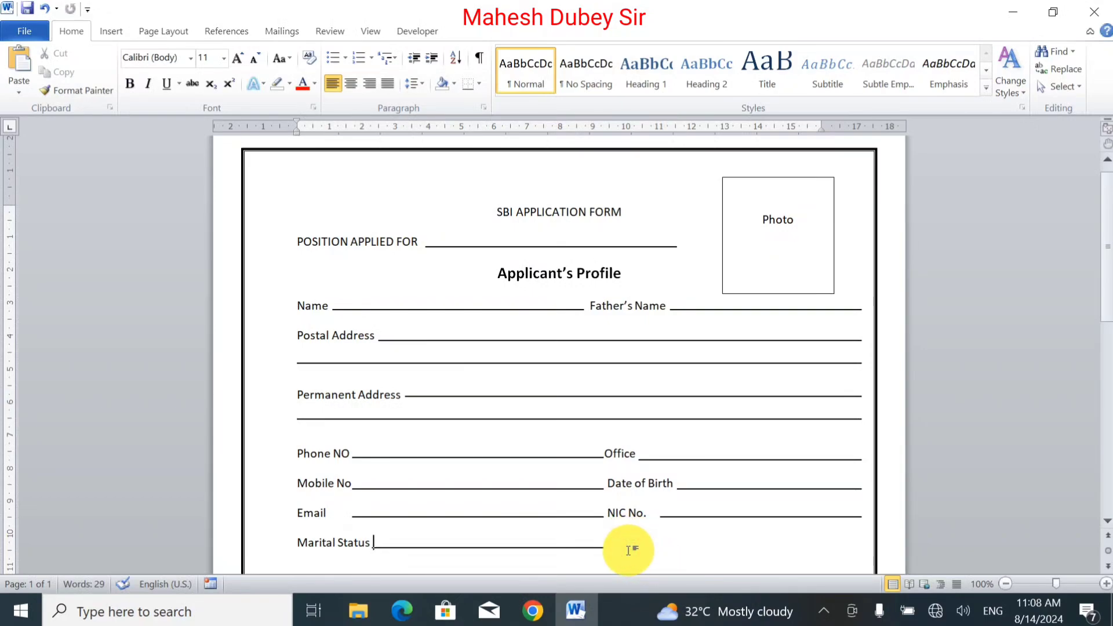
{"action": "key", "text": "ctrl+z"}
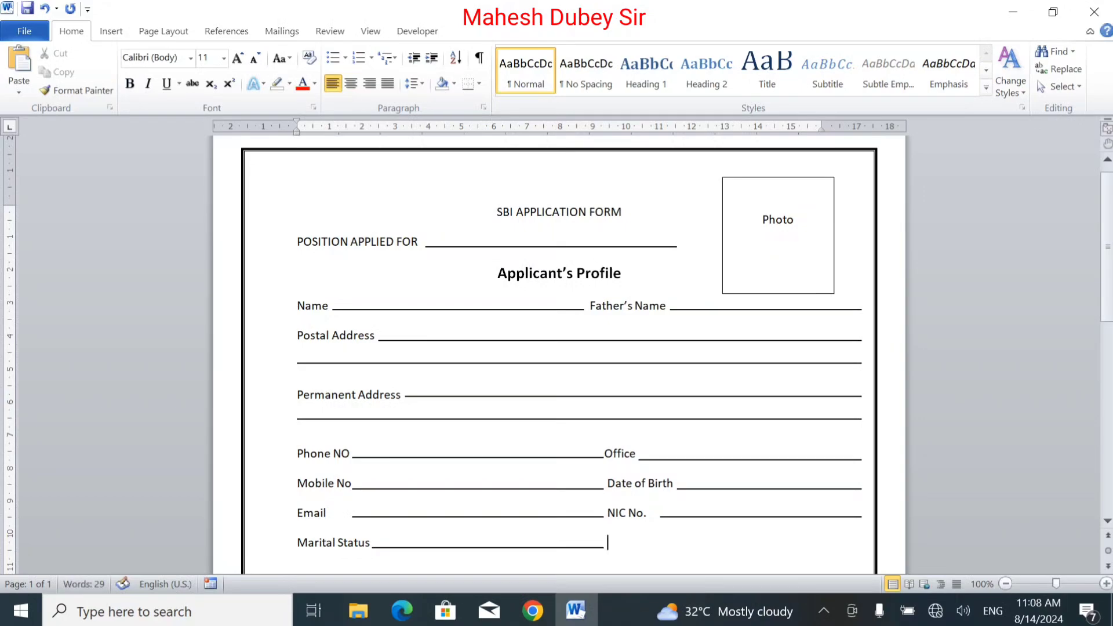
Step: Type the label No. of Dependent after the Marital Status line
{"action": "type", "text": "No. of Dependent"}
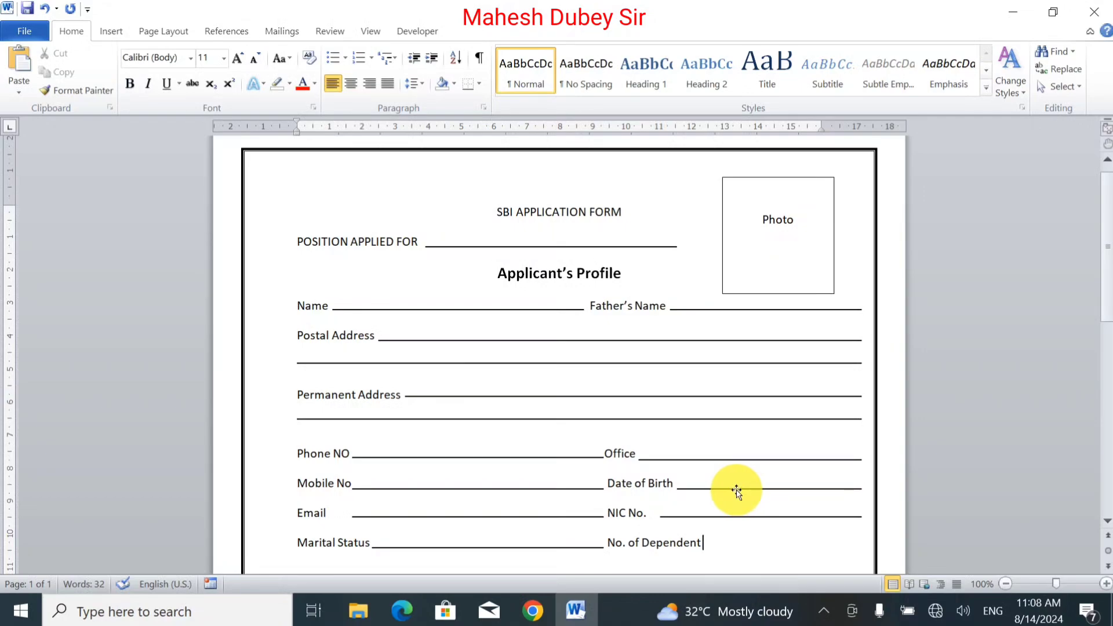
Step: Copy the Date of Birth fill-in line after No. of Dependent and shorten its left end to meet the label
{"action": "left_click_drag", "start_coordinate": [736, 491], "coordinate": [747, 548]}
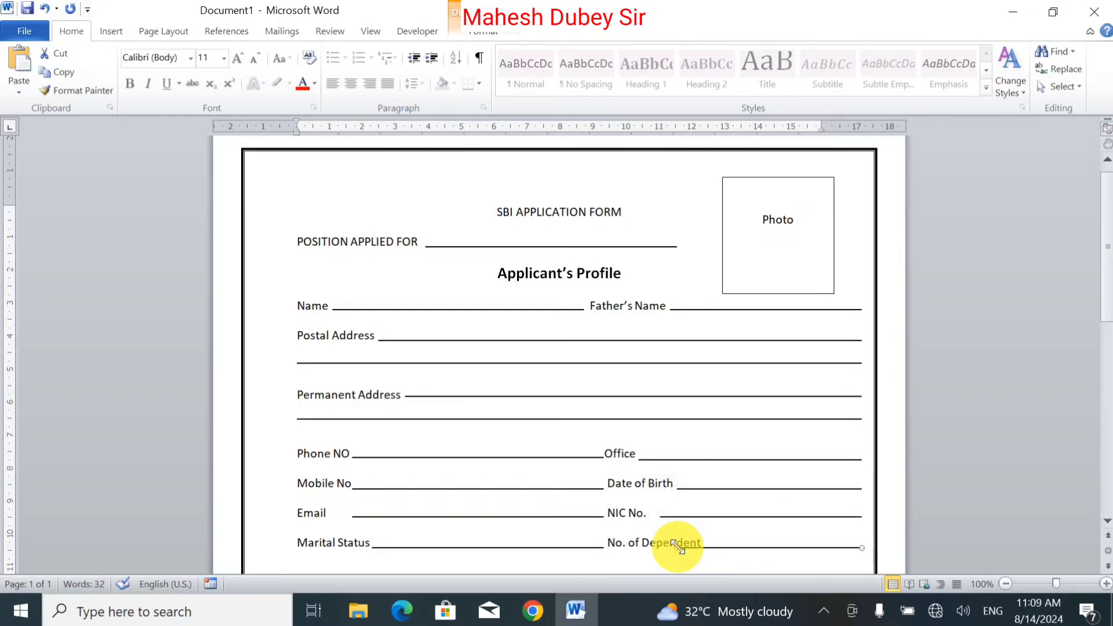
{"action": "left_click_drag", "start_coordinate": [674, 543], "coordinate": [708, 547]}
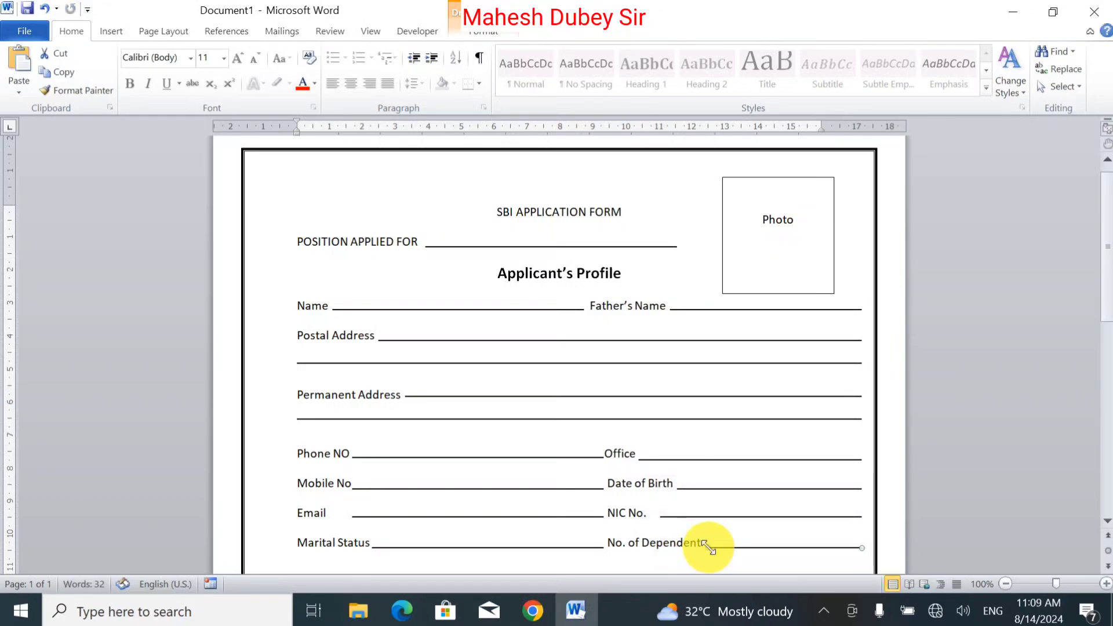
{"action": "left_click", "coordinate": [632, 542]}
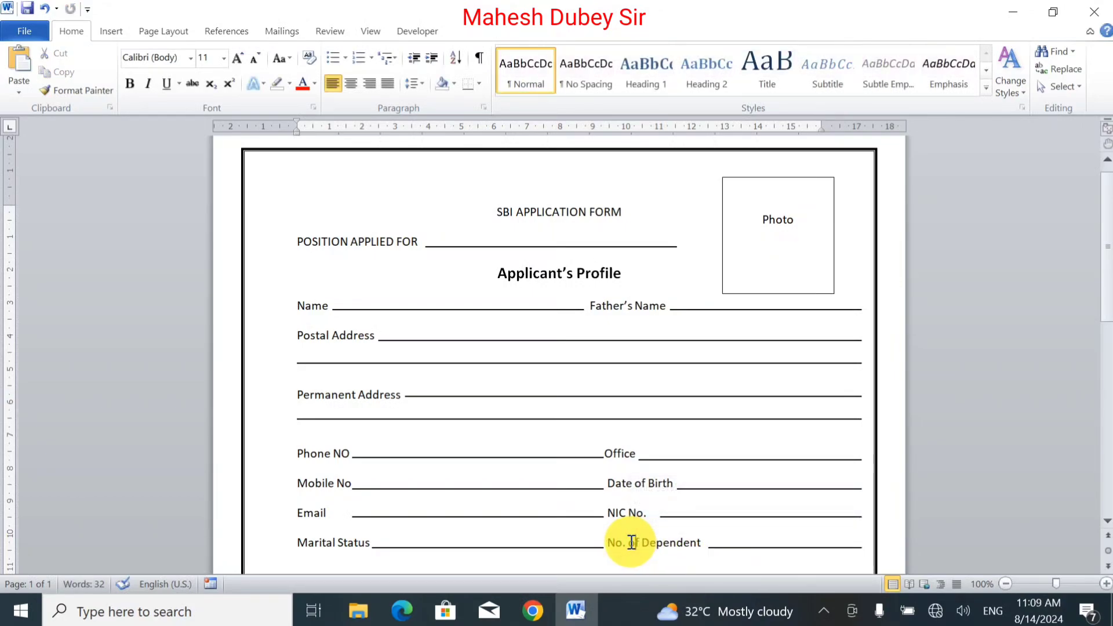
{"action": "key", "text": "End"}
Step: Start a new line and type the label Qualification
{"action": "key", "text": "Return"}
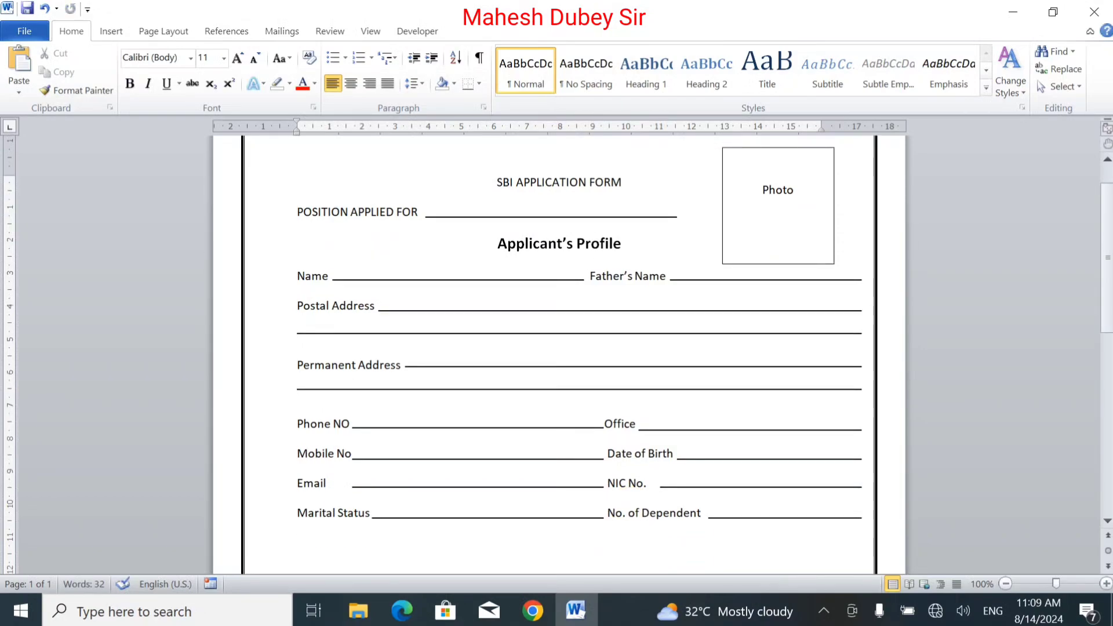
{"action": "type", "text": "Qualification"}
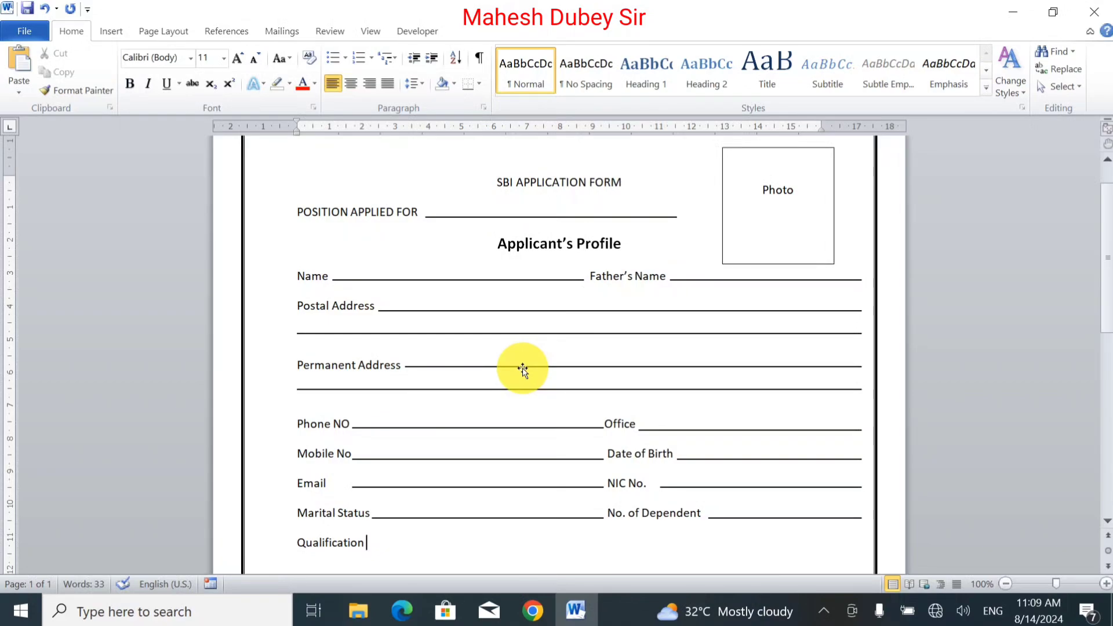
Step: Copy the Permanent Address fill-in line after Qualification and stretch its left end to meet the label
{"action": "left_click_drag", "start_coordinate": [522, 368], "coordinate": [522, 548]}
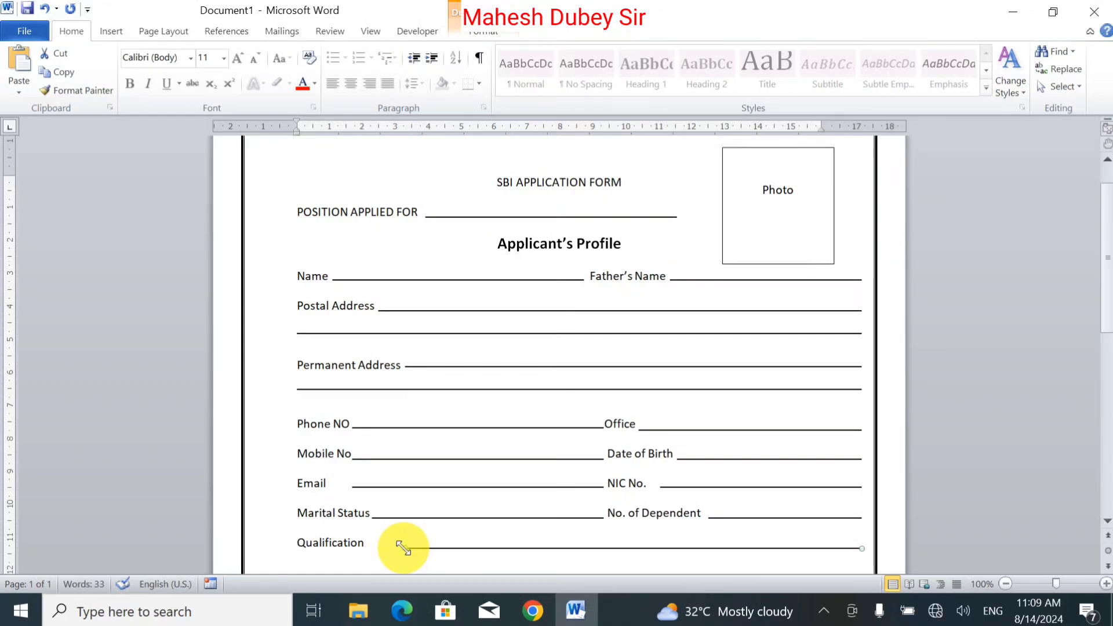
{"action": "left_click_drag", "start_coordinate": [403, 548], "coordinate": [369, 548]}
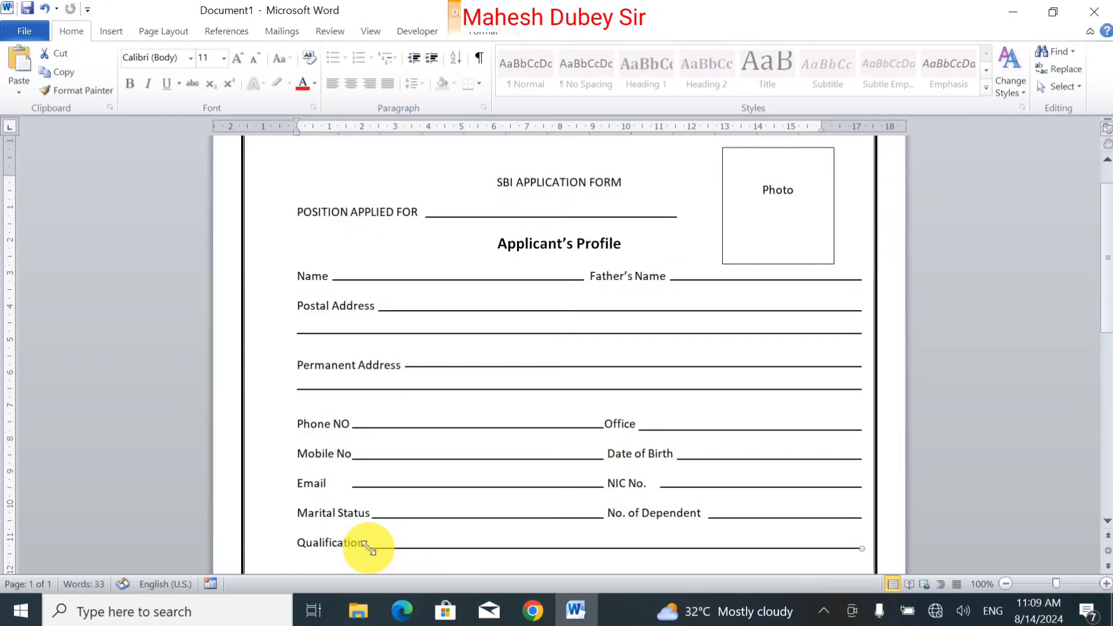
{"action": "left_click", "coordinate": [379, 544]}
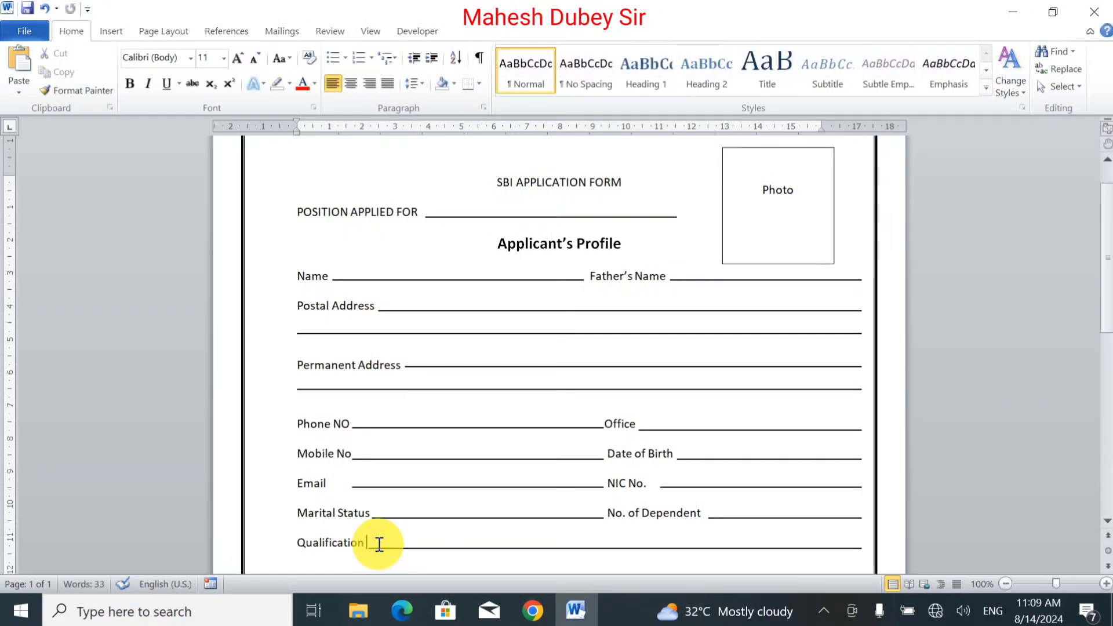
Step: Start a new line and type the label Present Employer
{"action": "key", "text": "Return"}
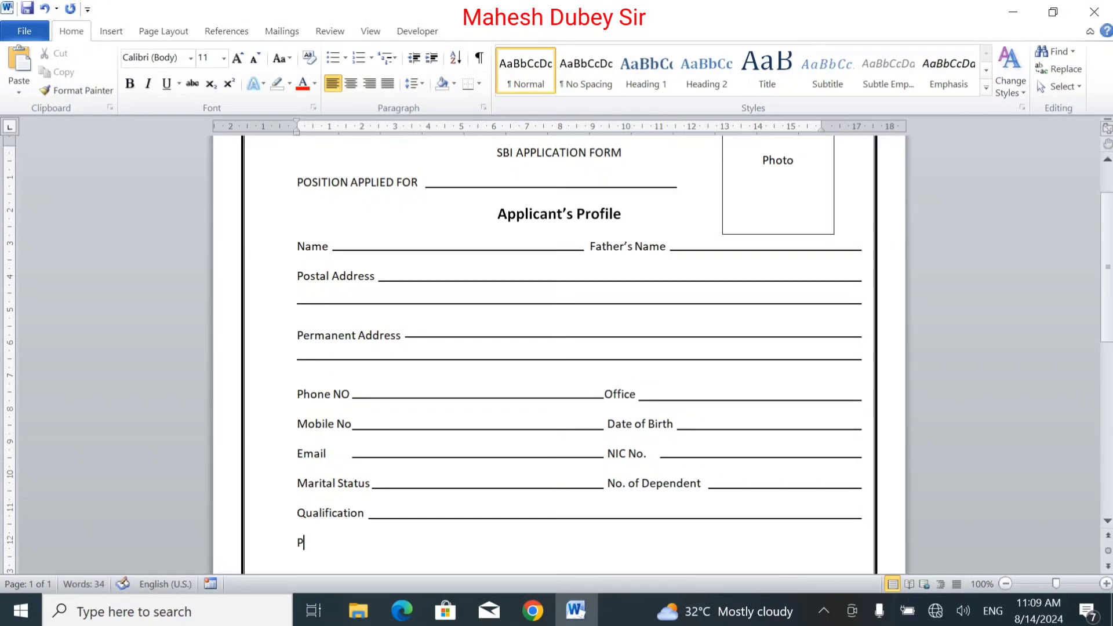
{"action": "type", "text": "Present Employee"}
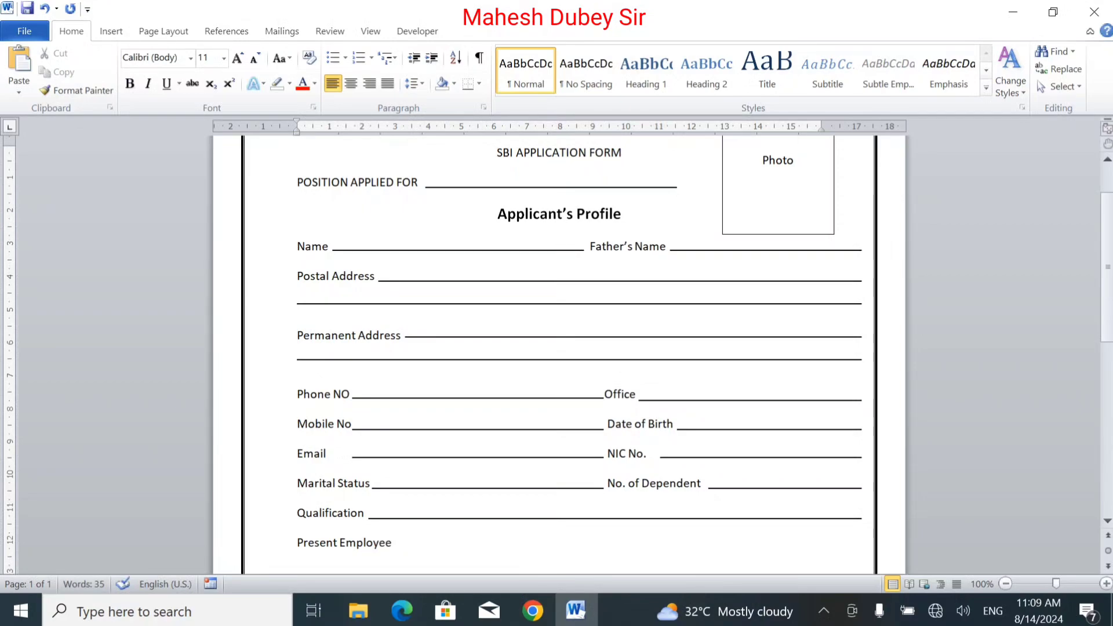
{"action": "key", "text": "BackSpace"}
{"action": "type", "text": "r"}
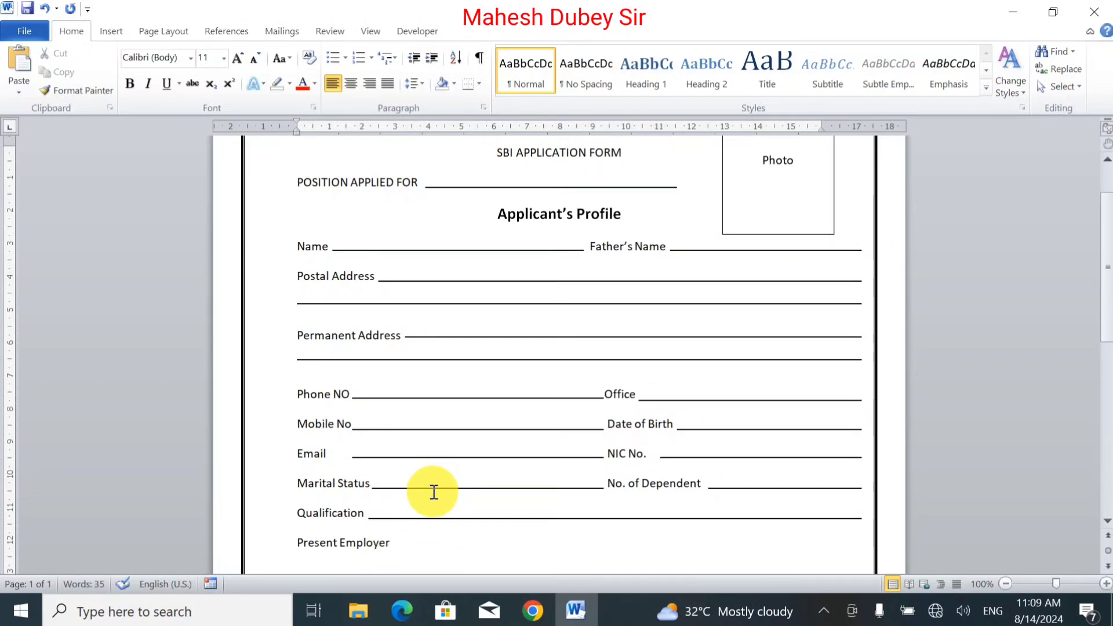
Step: Move the Marital Status fill-in line to follow Present Employer and type the label Current Position after it
{"action": "mouse_move", "coordinate": [434, 491]}
{"action": "left_mouse_down"}
{"action": "mouse_move", "coordinate": [439, 564]}
{"action": "mouse_move", "coordinate": [442, 549]}
{"action": "mouse_move", "coordinate": [474, 549]}
{"action": "left_mouse_up"}
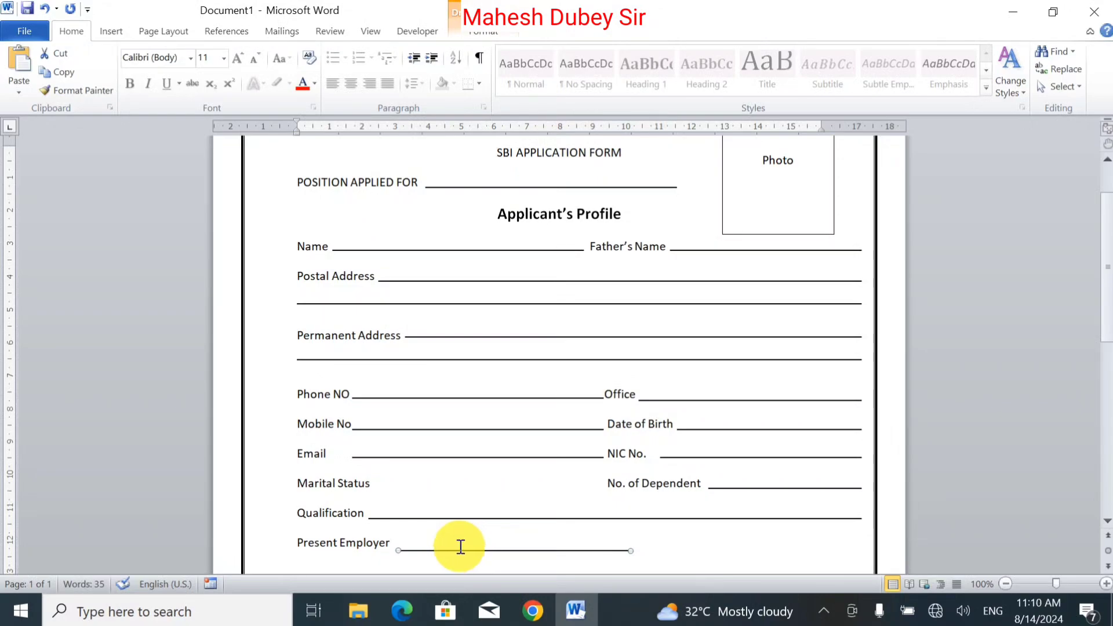
{"action": "left_click", "coordinate": [420, 539]}
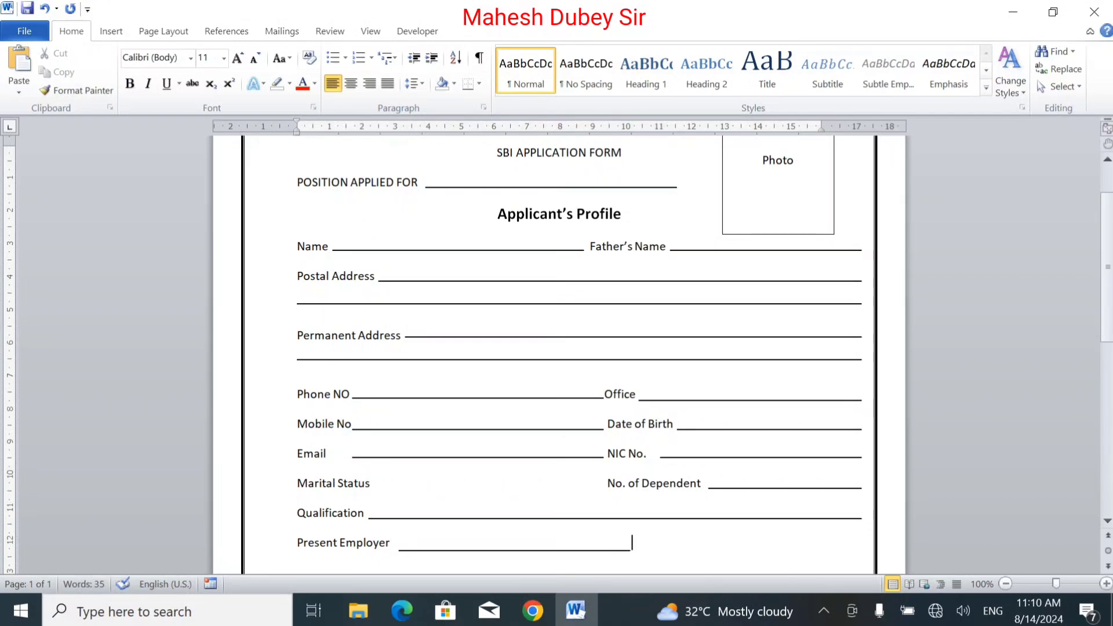
{"action": "type", "text": "Current Pos"}
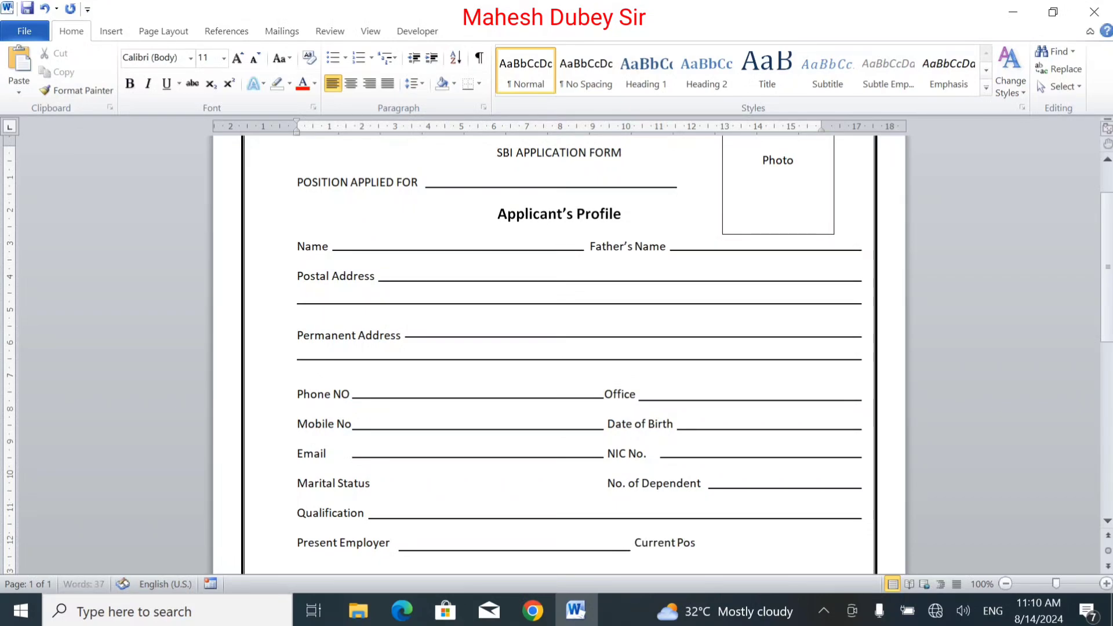
{"action": "type", "text": "ition"}
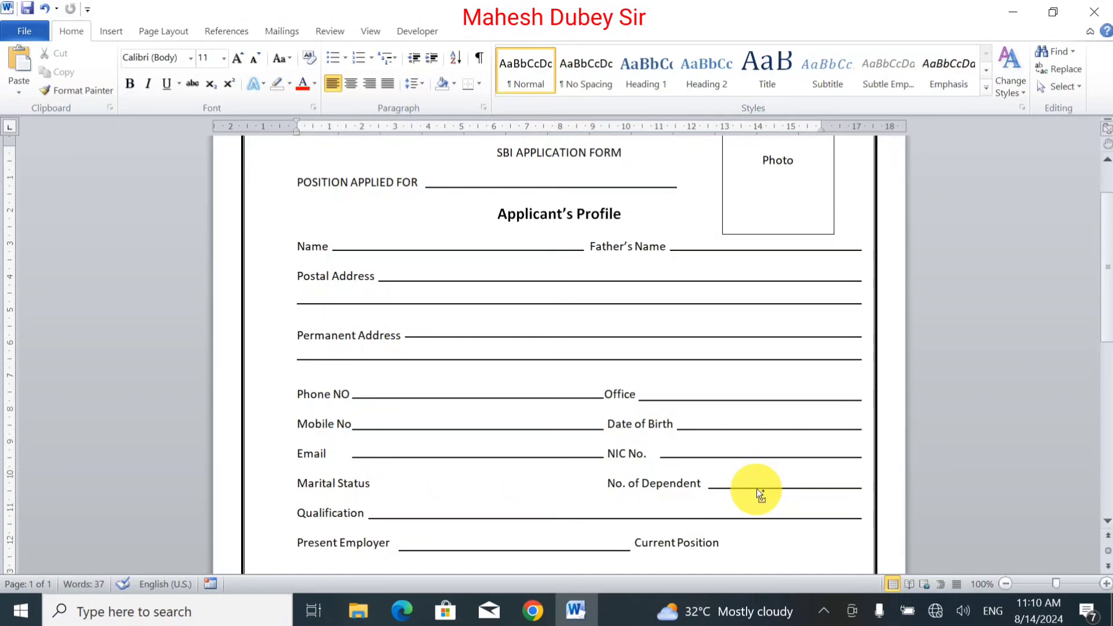
Step: Copy the No. of Dependent fill-in line after Current Position, nudge it into line and trim its left end to the label
{"action": "left_click_drag", "start_coordinate": [757, 488], "coordinate": [764, 547]}
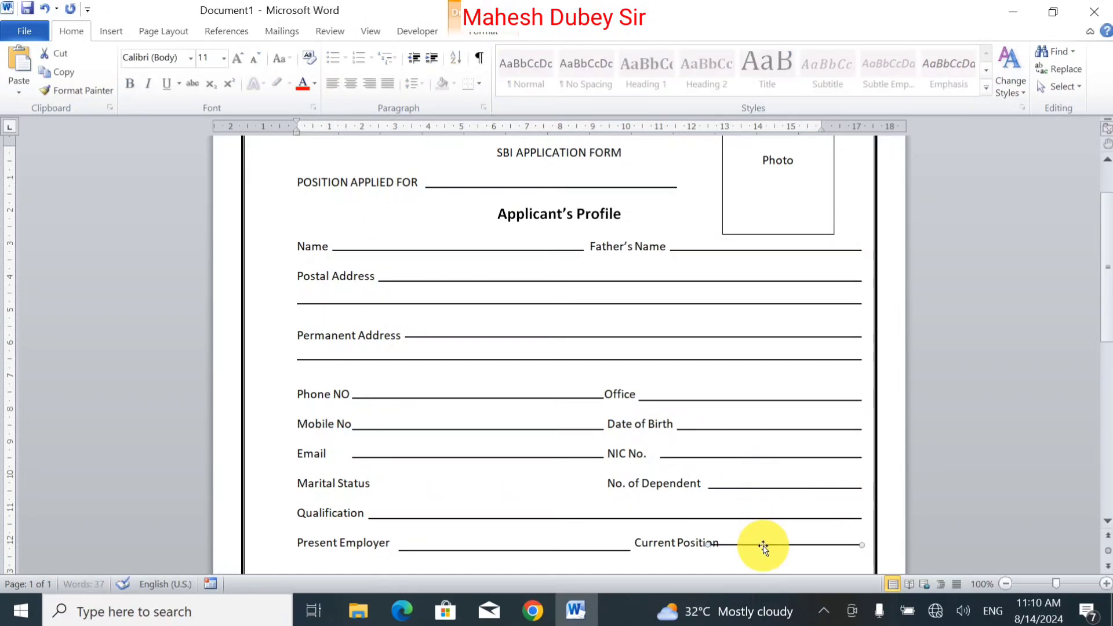
{"action": "key", "text": "Down"}
{"action": "key", "text": "Down"}
{"action": "key", "text": "Down"}
{"action": "key", "text": "Down"}
{"action": "key", "text": "Down"}
{"action": "key", "text": "Down"}
{"action": "key", "text": "Down"}
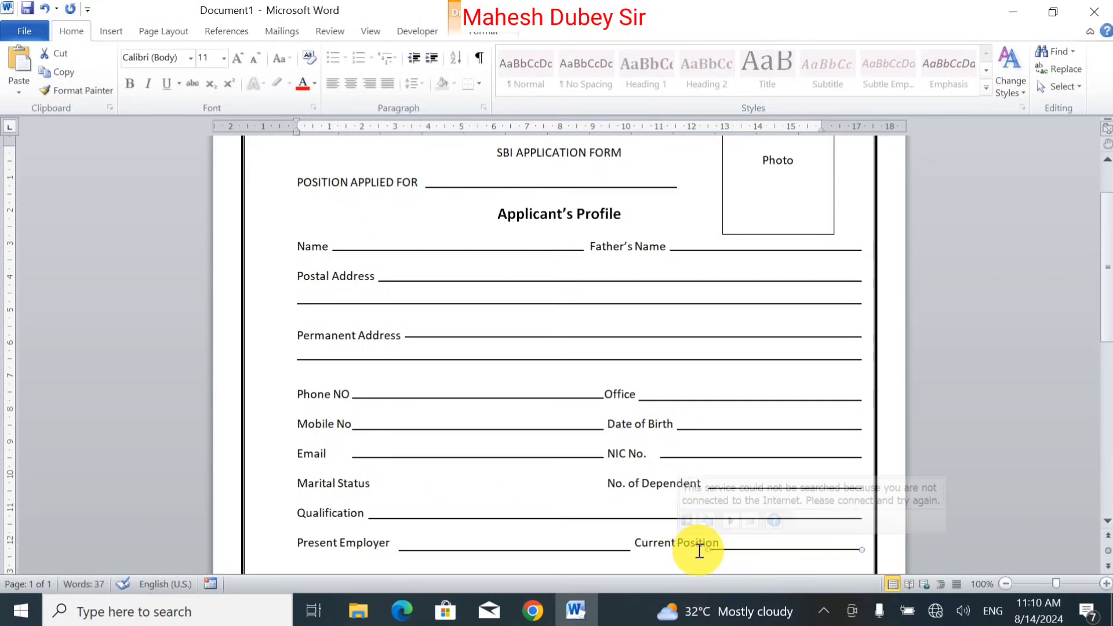
{"action": "key", "text": "Up"}
{"action": "key", "text": "Up"}
{"action": "key", "text": "Up"}
{"action": "key", "text": "Up"}
{"action": "key", "text": "Down"}
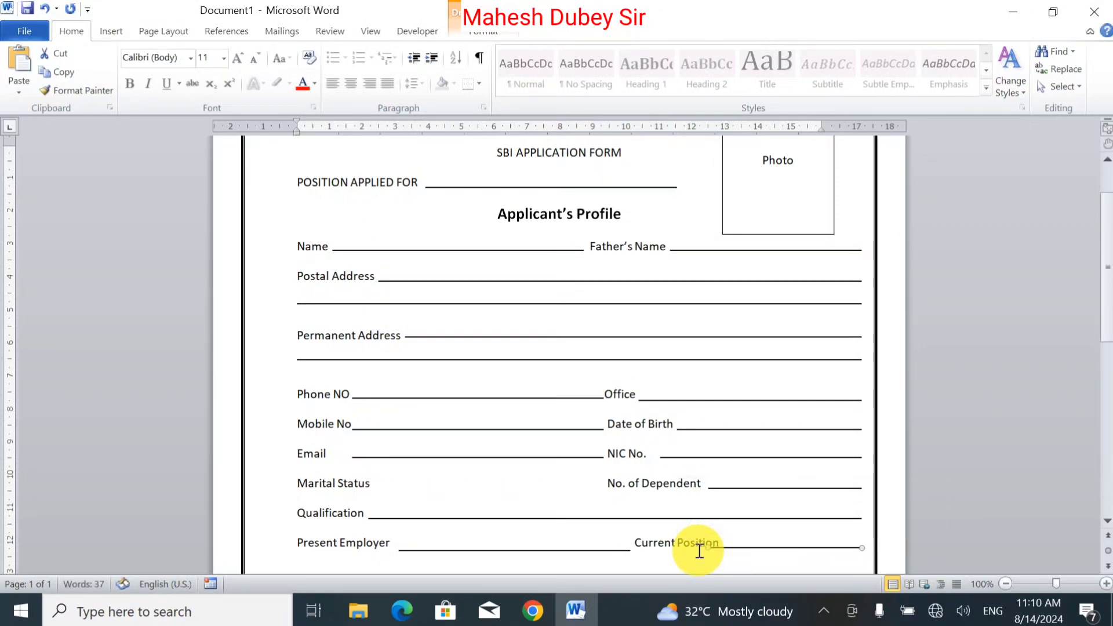
{"action": "left_click_drag", "start_coordinate": [707, 545], "coordinate": [725, 548]}
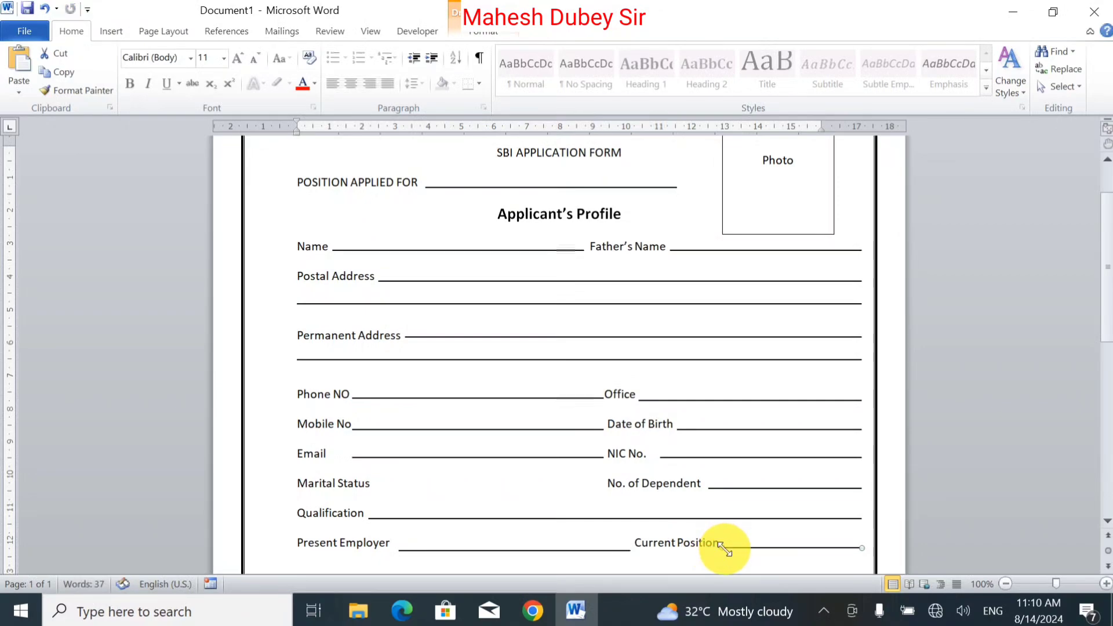
Step: Nudge the Present Employer fill-in line to align it with its label
{"action": "left_click", "coordinate": [557, 550]}
{"action": "key", "text": "Up"}
{"action": "key", "text": "Up"}
{"action": "key", "text": "Up"}
{"action": "key", "text": "Up"}
{"action": "key", "text": "Up"}
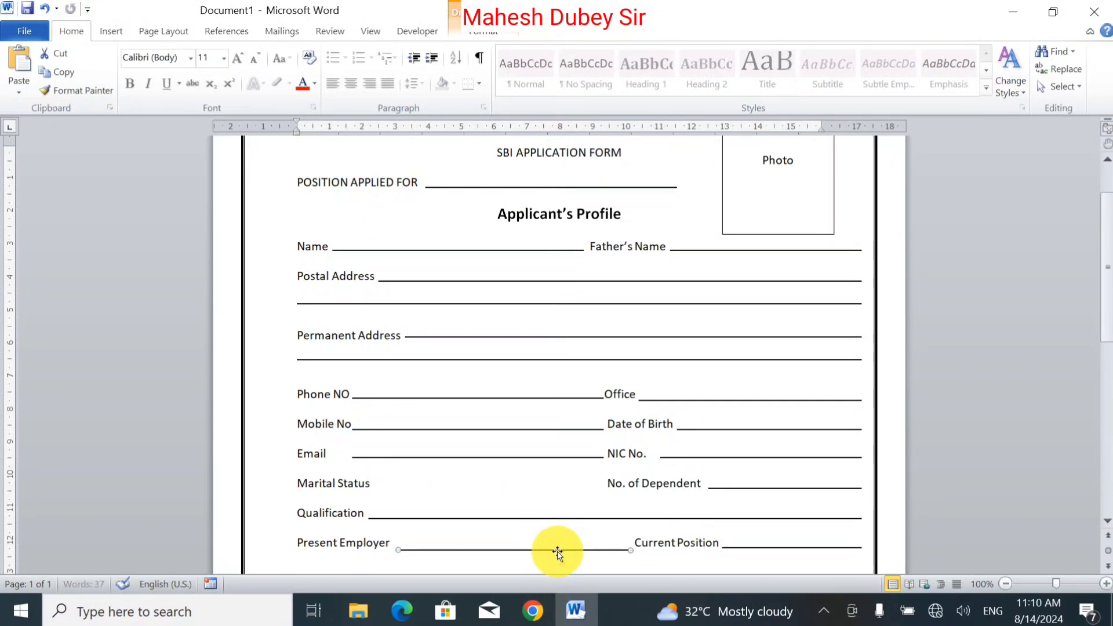
{"action": "key", "text": "Down"}
{"action": "key", "text": "Down"}
{"action": "key", "text": "Down"}
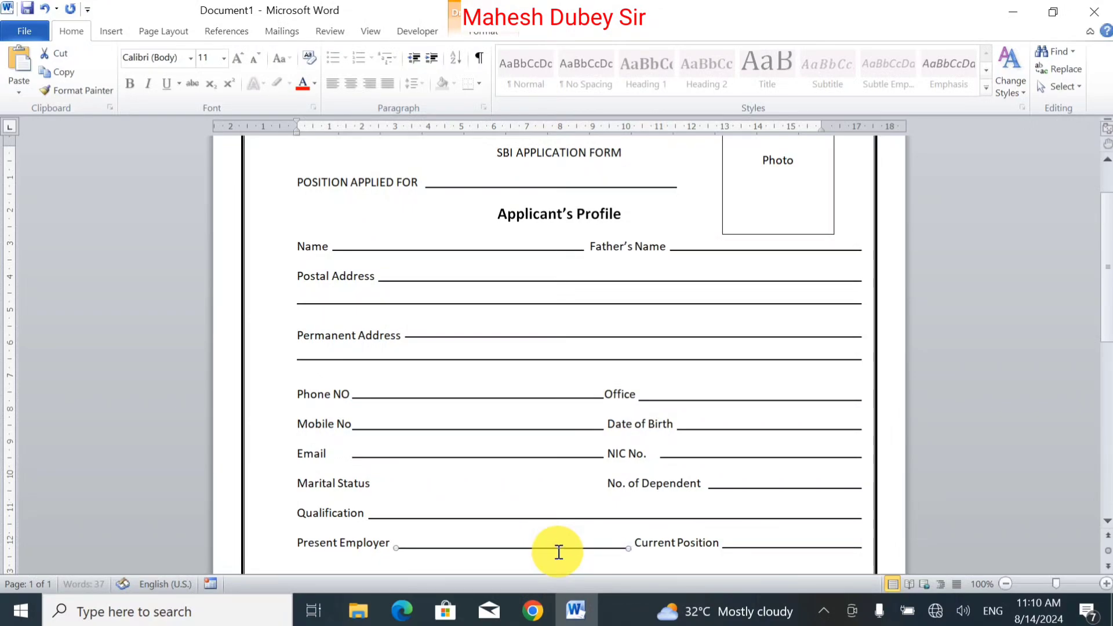
{"action": "left_click", "coordinate": [716, 549]}
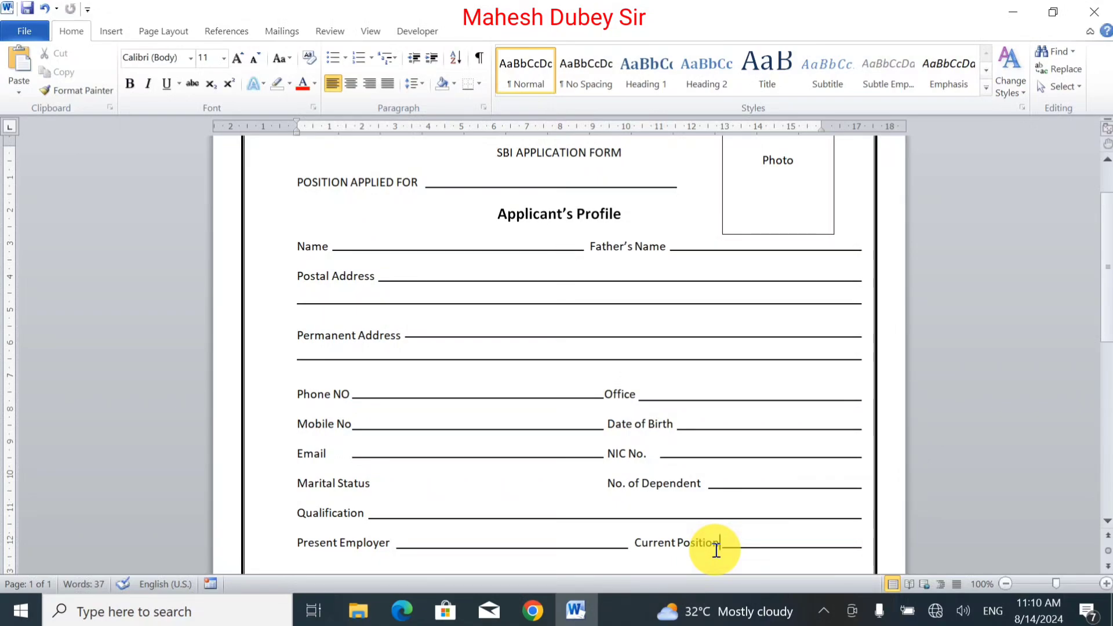
Step: Start a new line and type the label Experiance
{"action": "key", "text": "Return"}
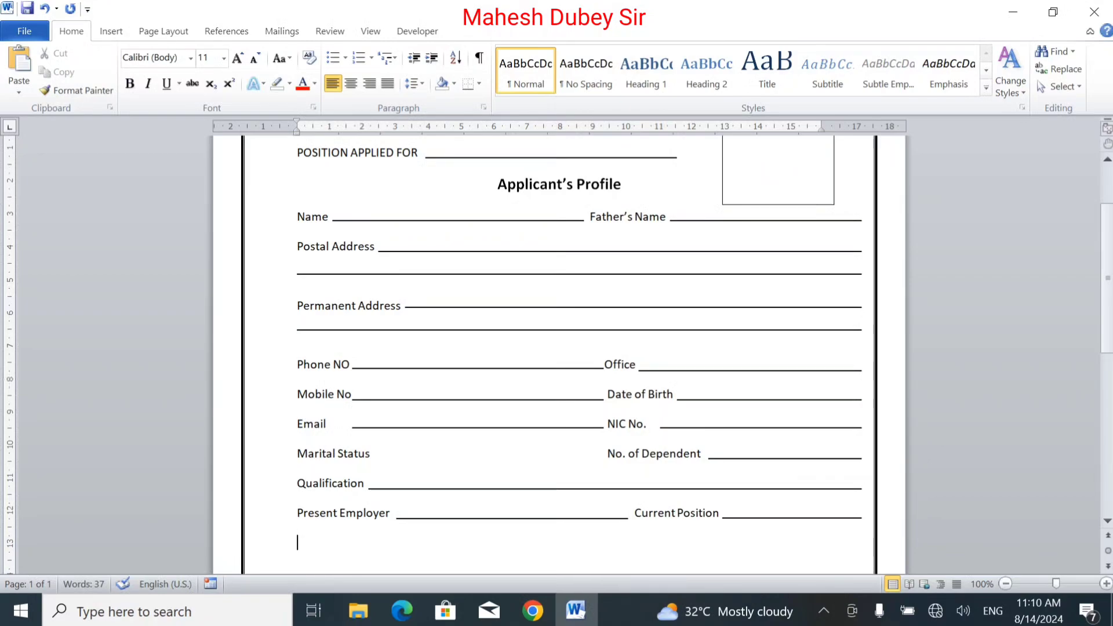
{"action": "type", "text": "Experiance"}
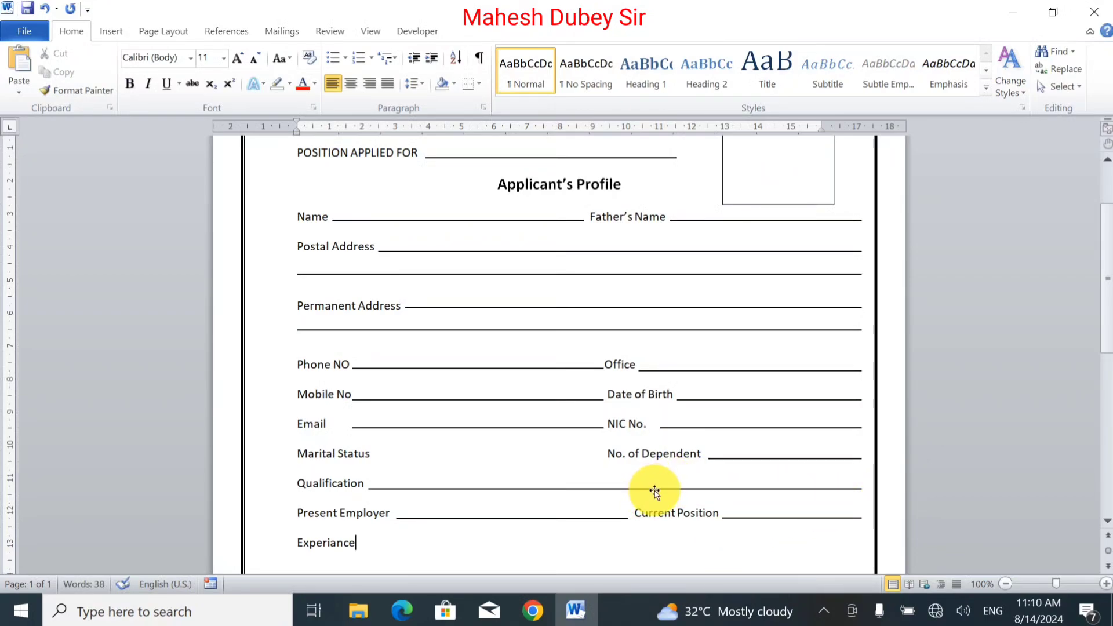
Step: Copy a full-width fill-in line after the Experiance label
{"action": "left_click_drag", "start_coordinate": [655, 492], "coordinate": [655, 551]}
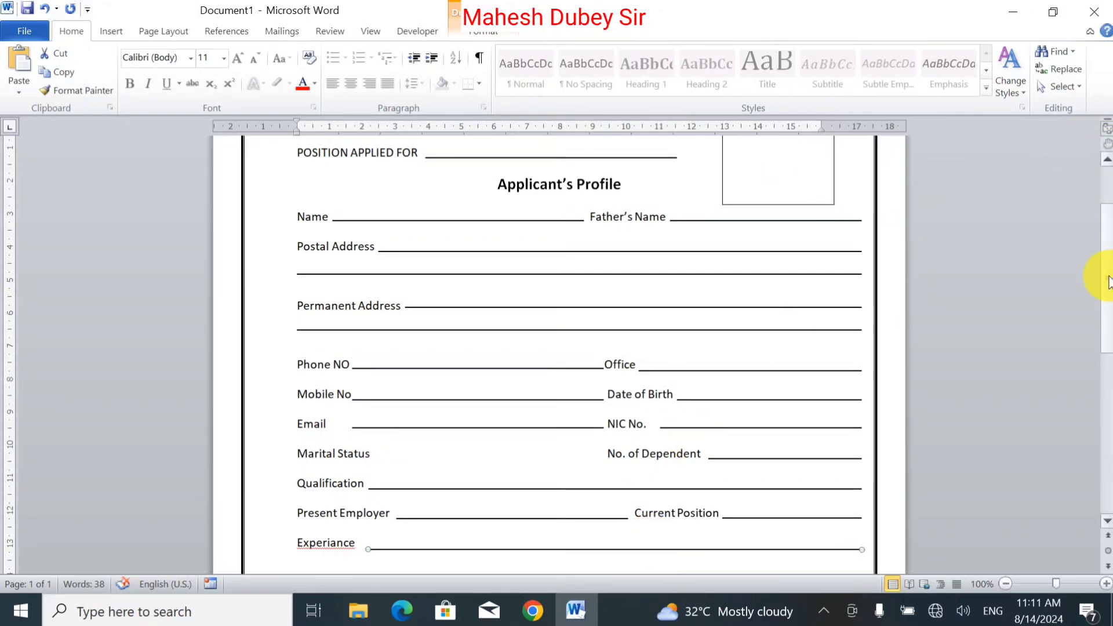
{"action": "scroll", "coordinate": [1108, 243], "scroll_direction": "up", "scroll_amount": 3}
{"action": "scroll", "coordinate": [1108, 243], "scroll_direction": "down", "scroll_amount": 5}
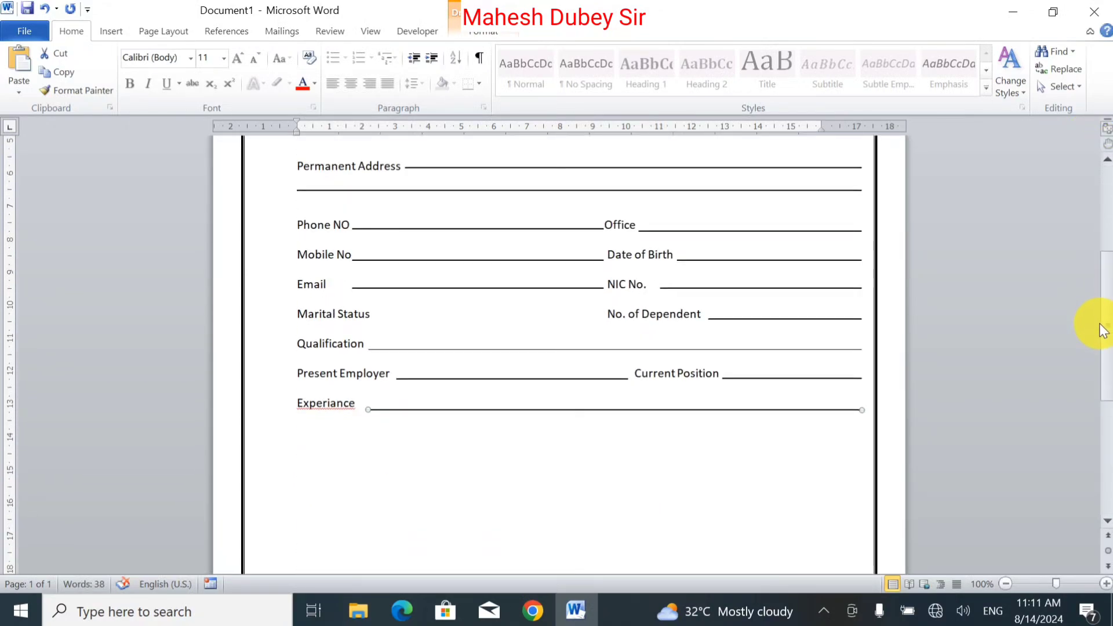
Step: Correct the spelling of the Experiance label to Experience
{"action": "mouse_move", "coordinate": [347, 409]}
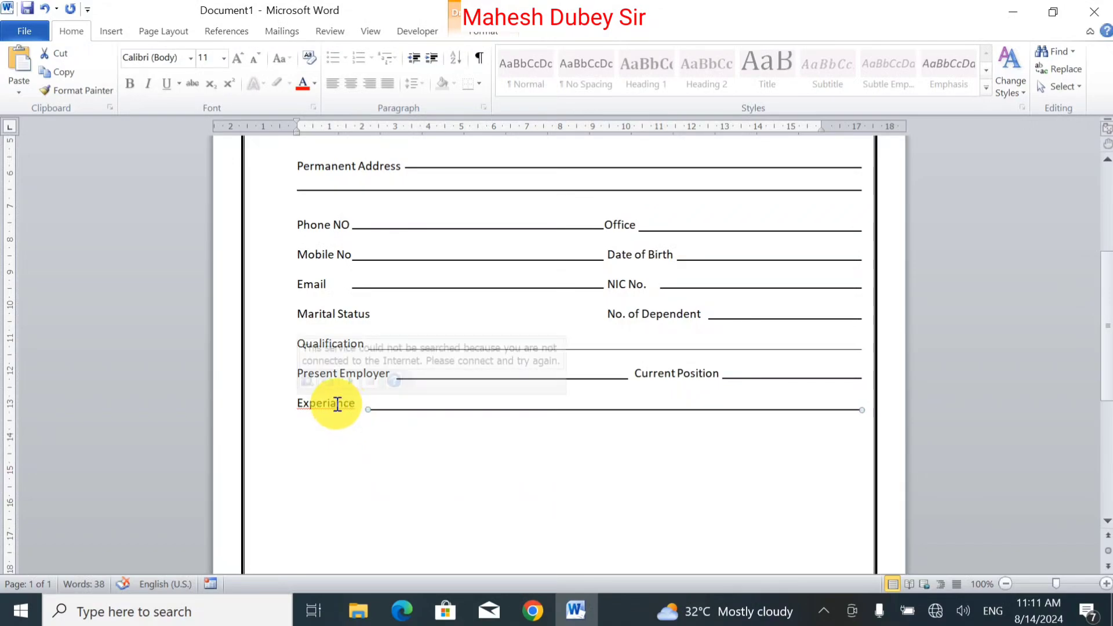
{"action": "right_click", "coordinate": [337, 404]}
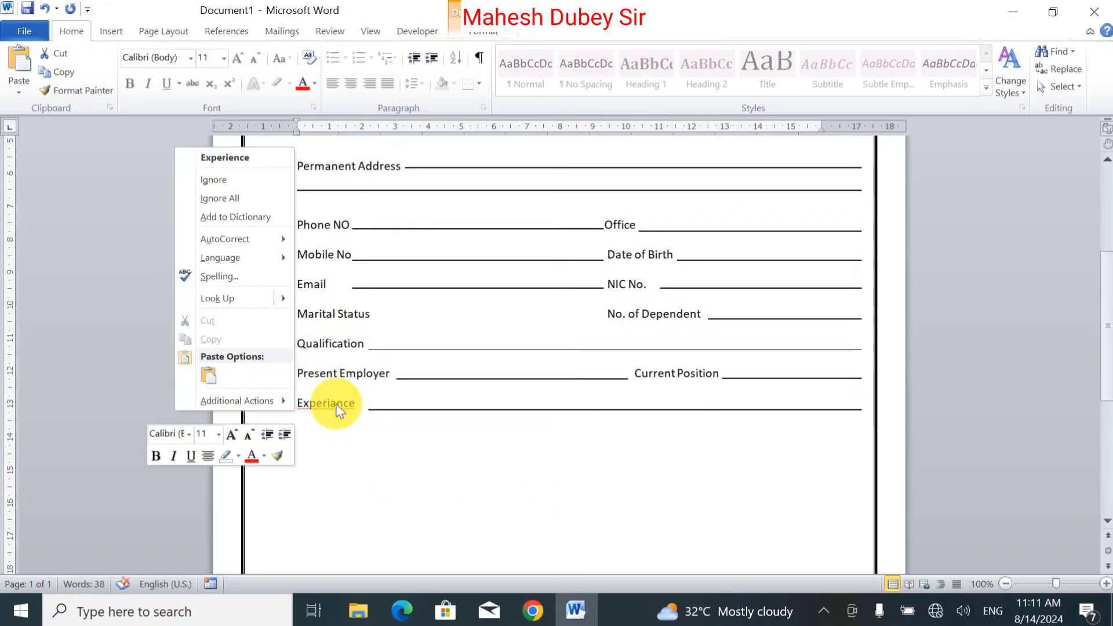
{"action": "left_click", "coordinate": [263, 157]}
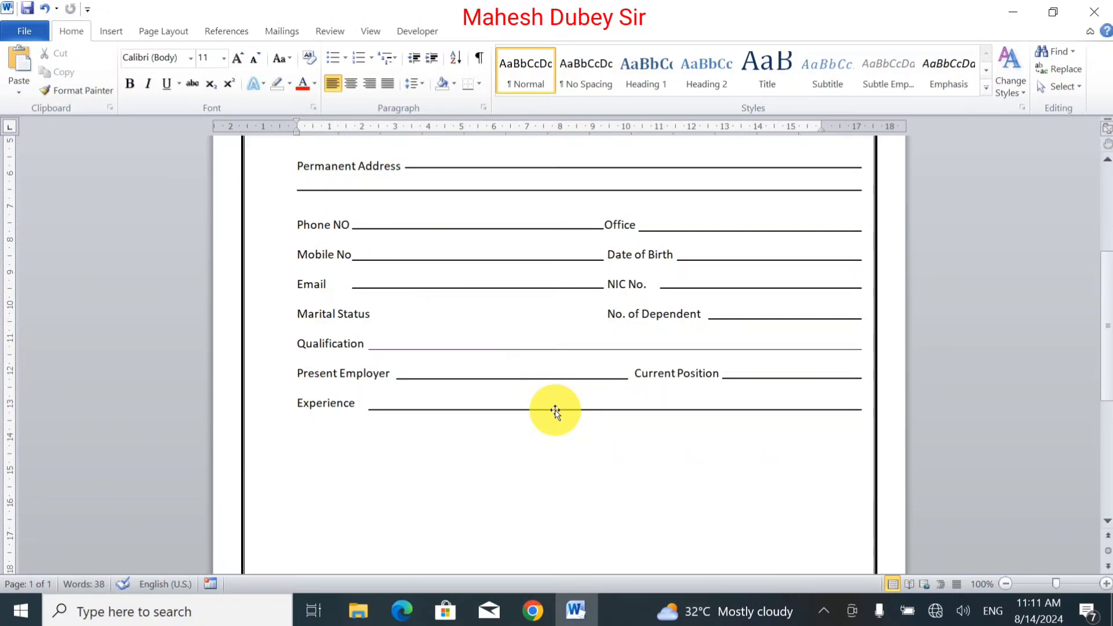
Step: Start a new line below Experience and type the label Present Salary
{"action": "left_click", "coordinate": [467, 514]}
{"action": "key", "text": "Return"}
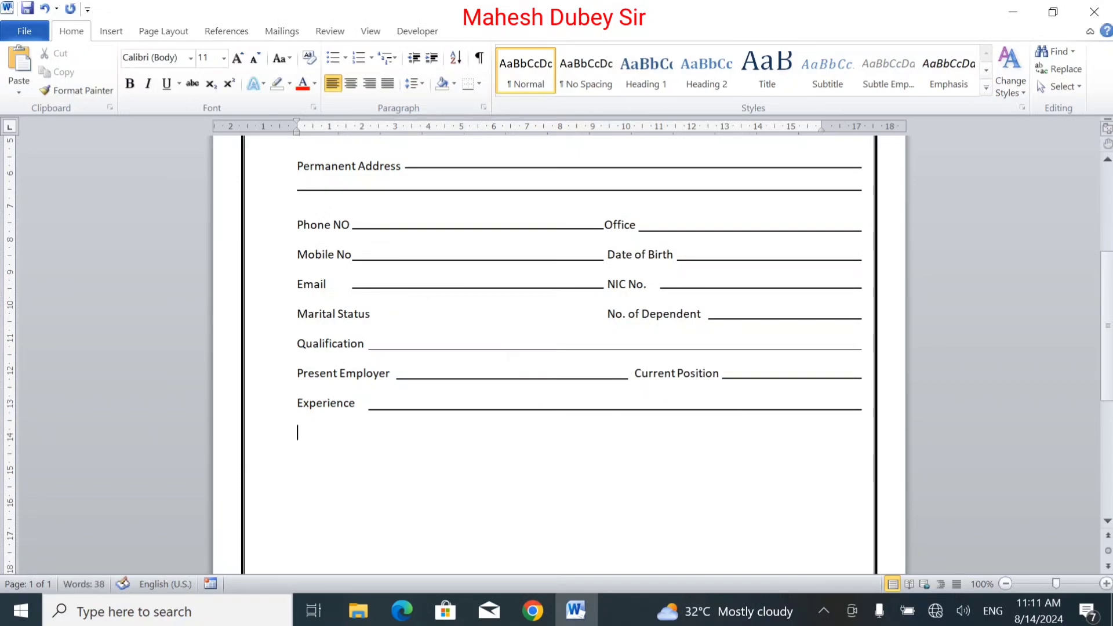
{"action": "type", "text": "Present Salary"}
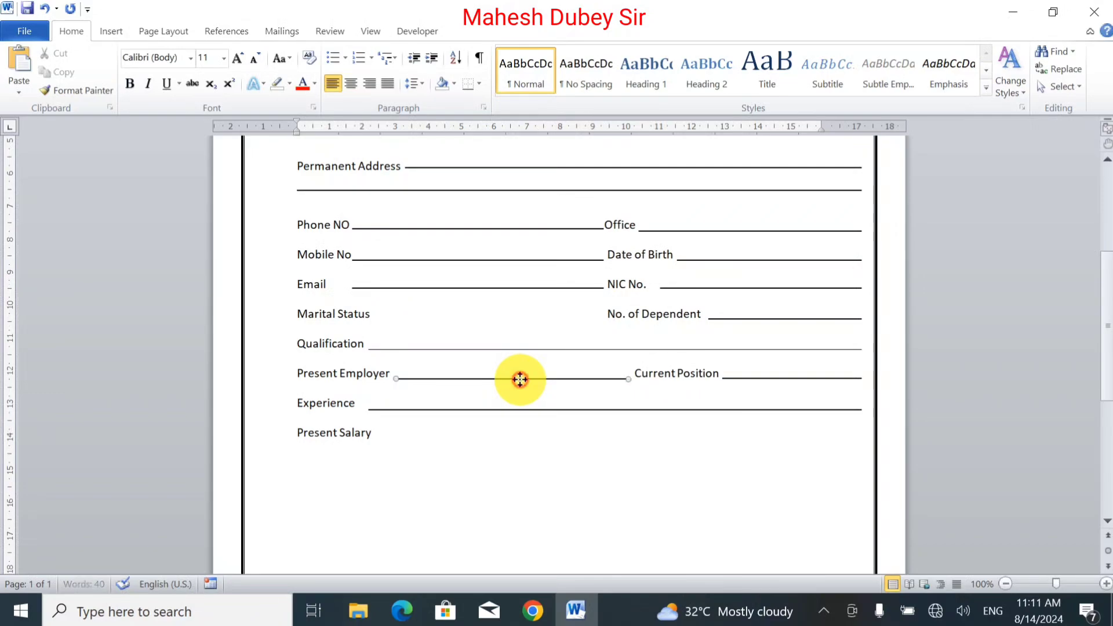
Step: Copy the Present Employer fill-in line after Present Salary and type the label Expedeted Salary beyond it
{"action": "mouse_move", "coordinate": [520, 380]}
{"action": "left_mouse_down"}
{"action": "mouse_move", "coordinate": [521, 440]}
{"action": "mouse_move", "coordinate": [503, 439]}
{"action": "left_mouse_up"}
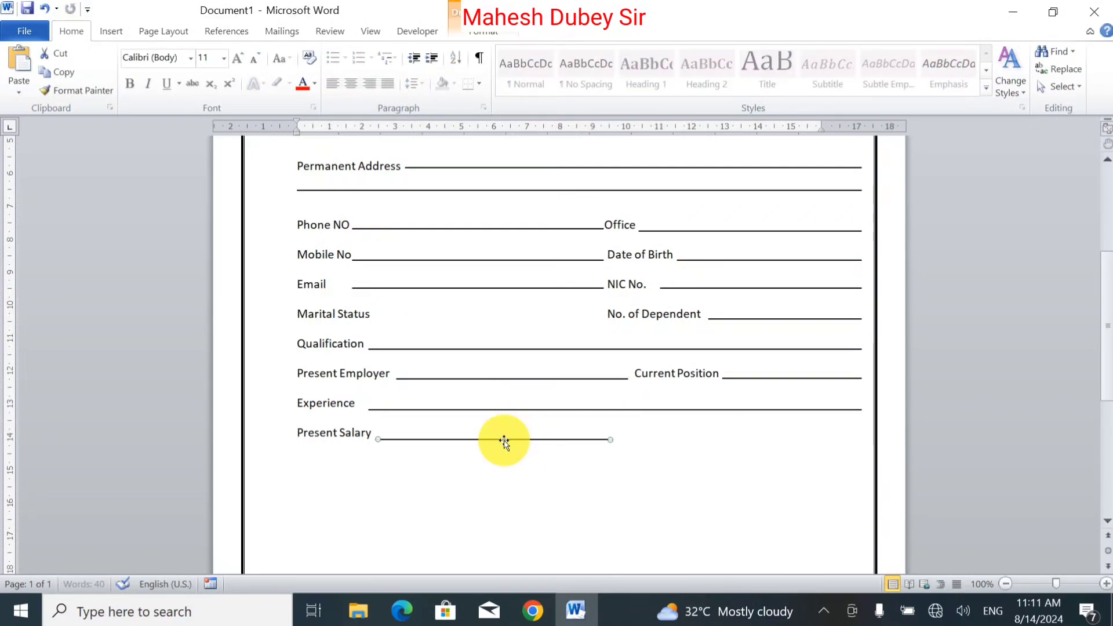
{"action": "left_click", "coordinate": [376, 436]}
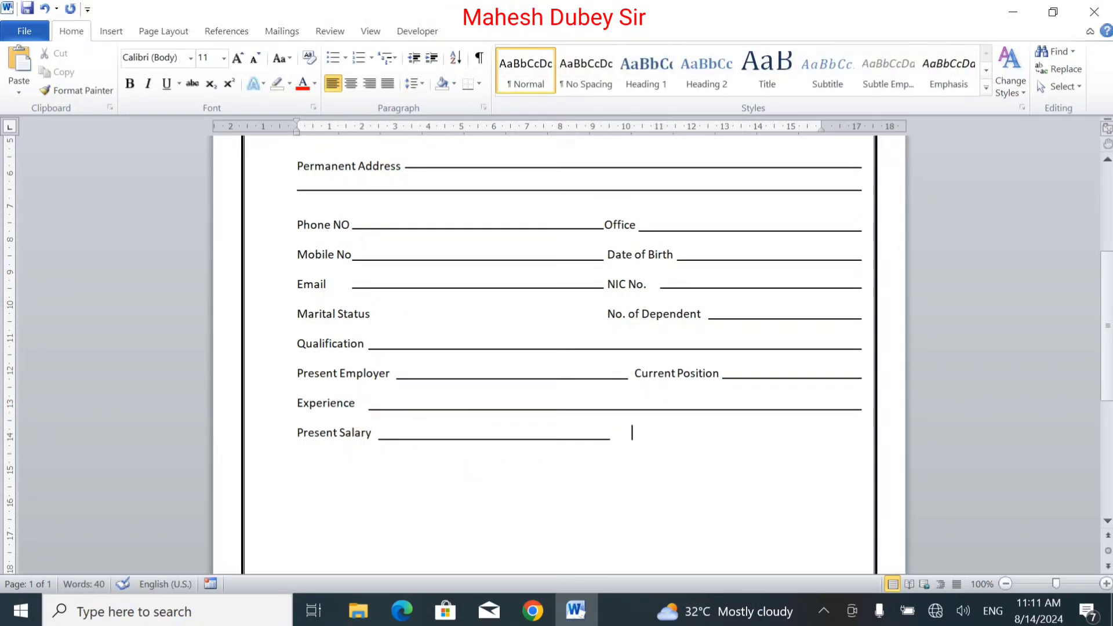
{"action": "type", "text": "Expedeted"}
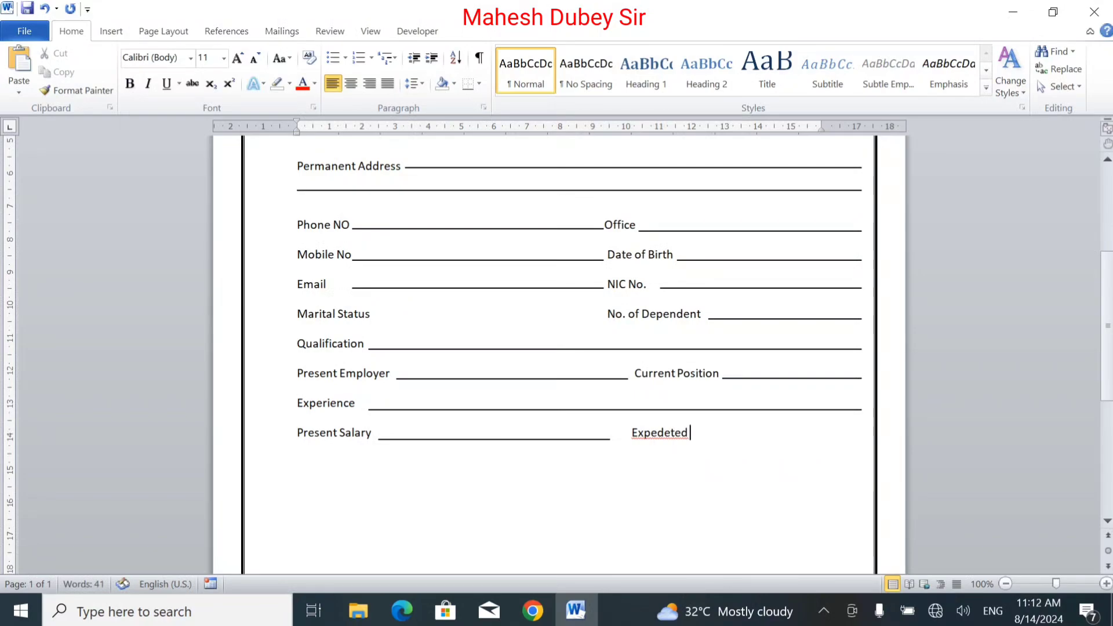
{"action": "type", "text": " Salary"}
Step: Correct the spelling of the label to Expedited Salary
{"action": "right_click", "coordinate": [674, 440]}
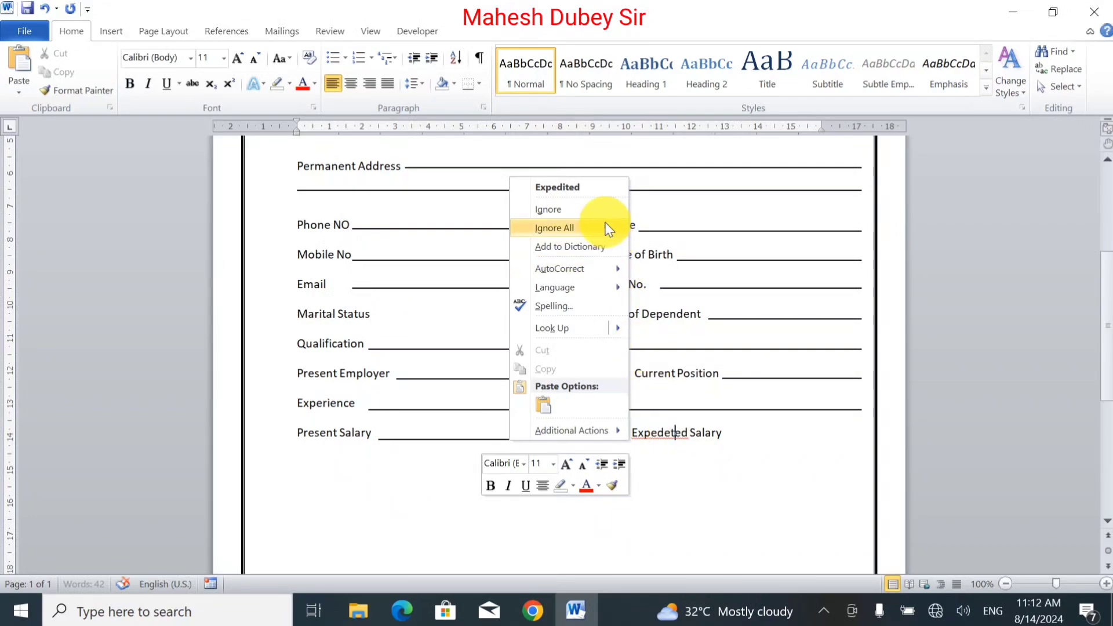
{"action": "left_click", "coordinate": [587, 189]}
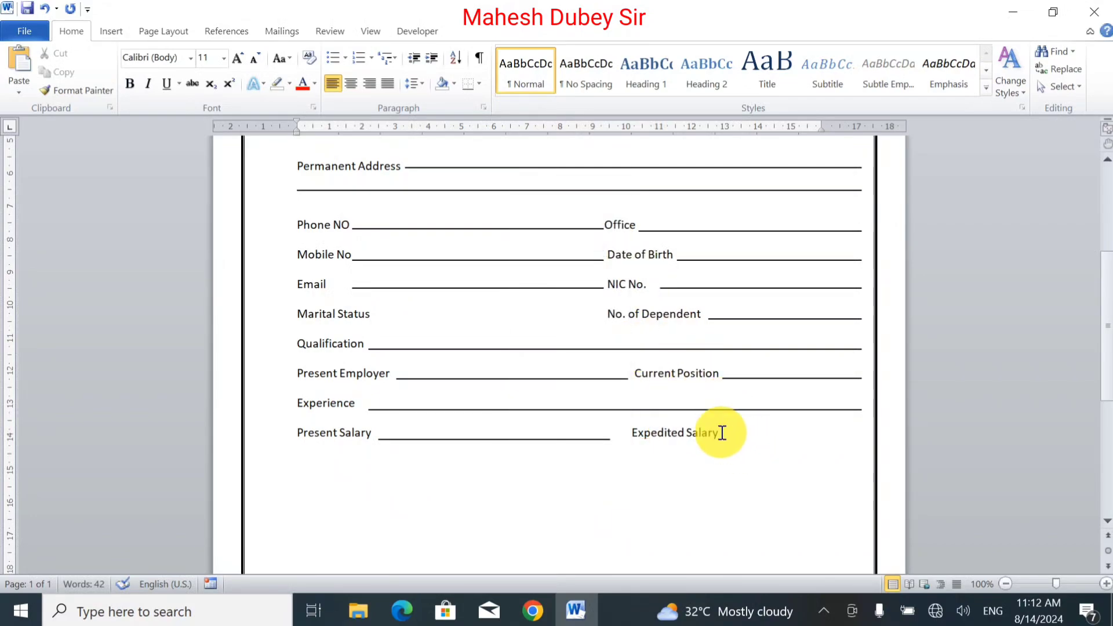
{"action": "left_click", "coordinate": [722, 432]}
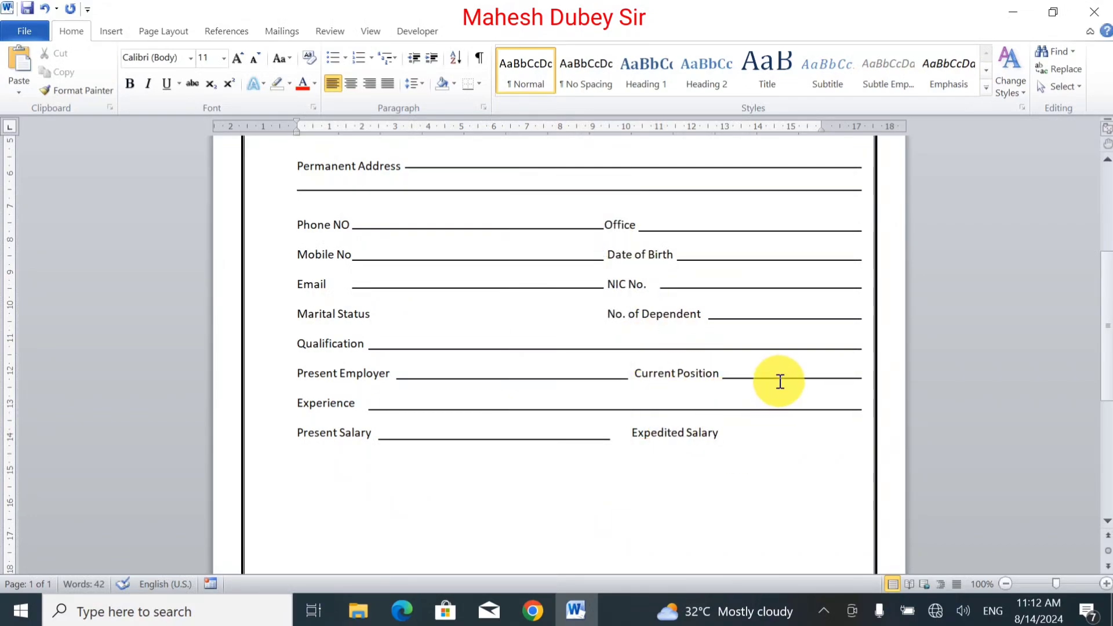
Step: Copy the Current Position fill-in line after Expedited Salary and move that label one space left
{"action": "left_click_drag", "start_coordinate": [778, 380], "coordinate": [776, 439]}
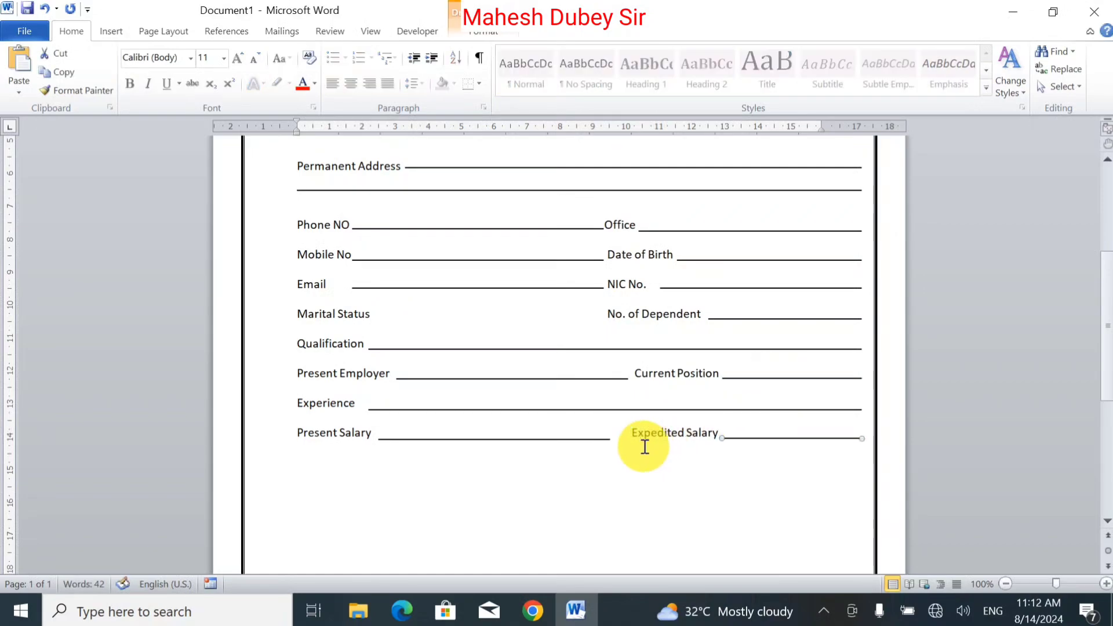
{"action": "left_click", "coordinate": [622, 438]}
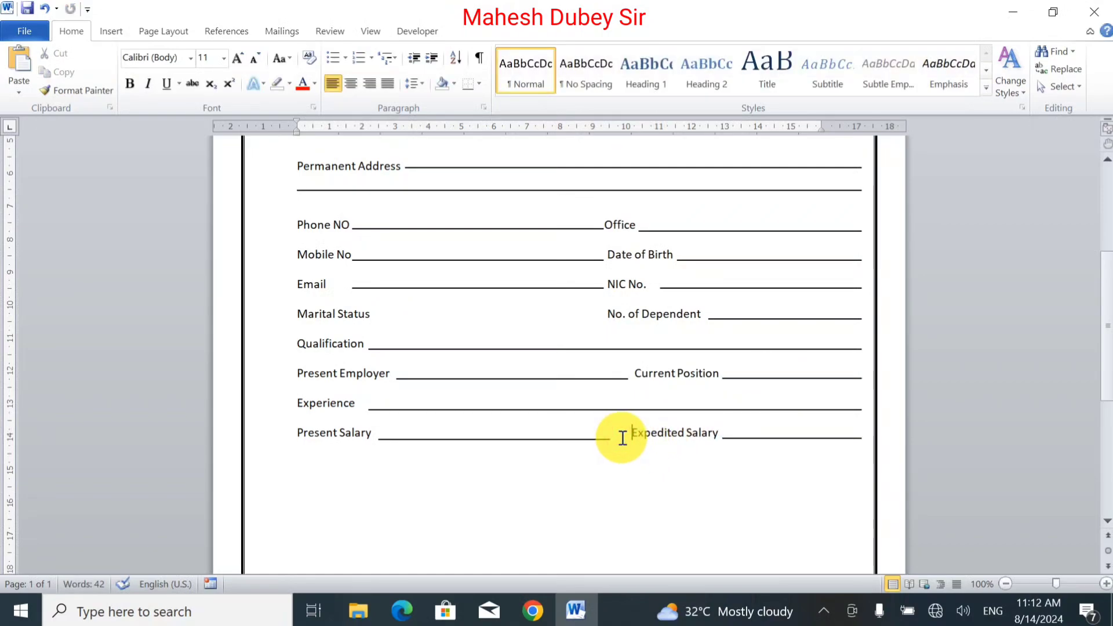
{"action": "key", "text": "BackSpace"}
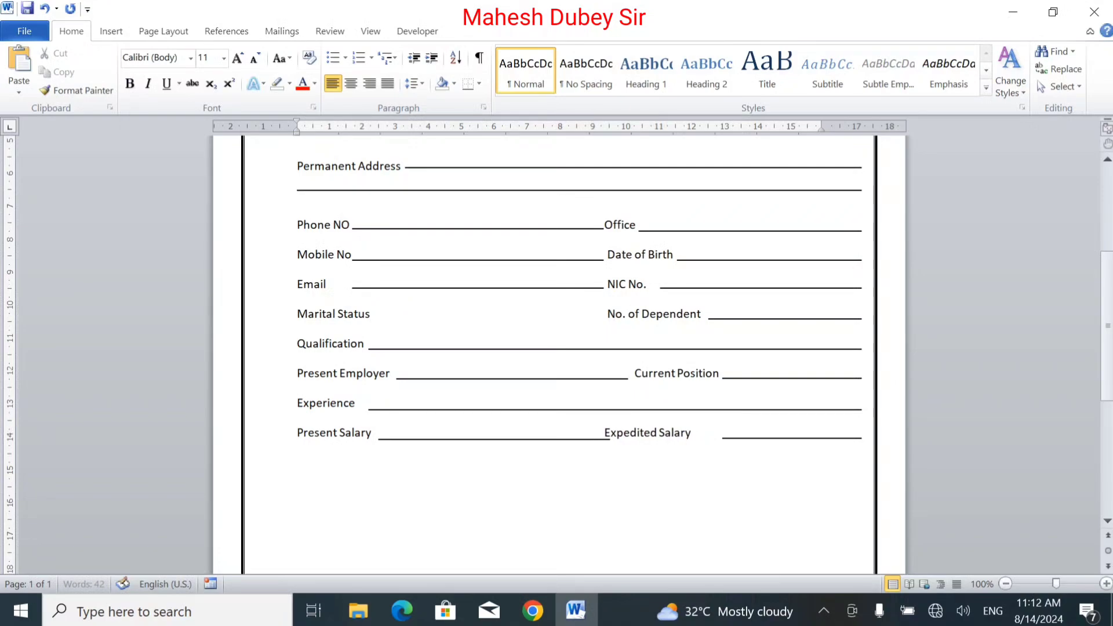
Step: Nudge the Expedited Salary fill-in line left to meet its label
{"action": "left_click", "coordinate": [727, 438]}
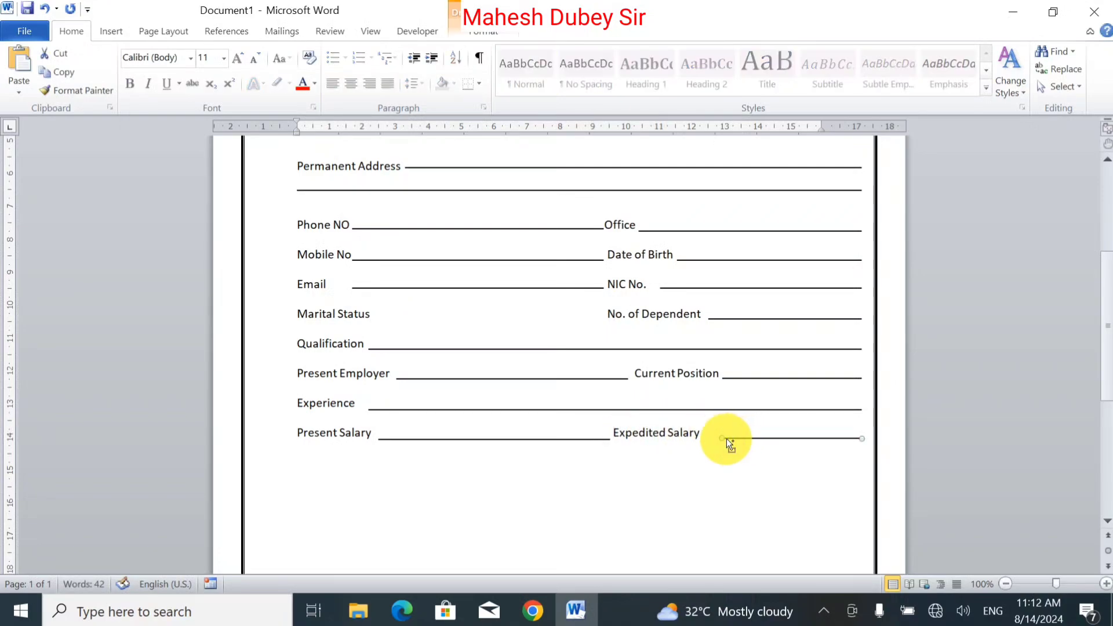
{"action": "left_click_drag", "start_coordinate": [722, 438], "coordinate": [708, 438]}
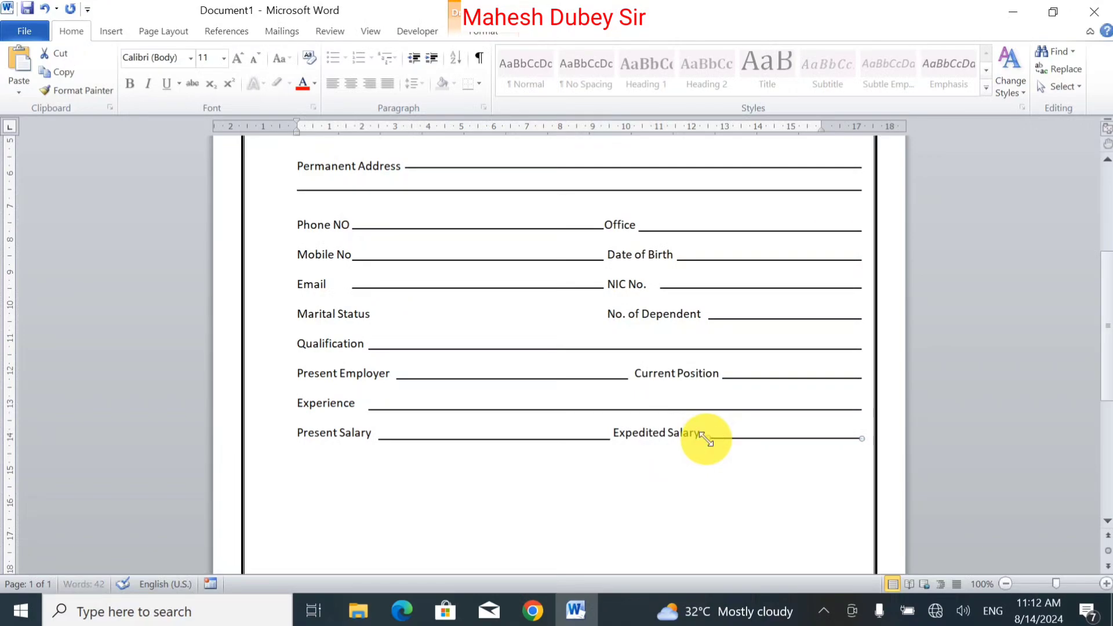
{"action": "left_click", "coordinate": [681, 434]}
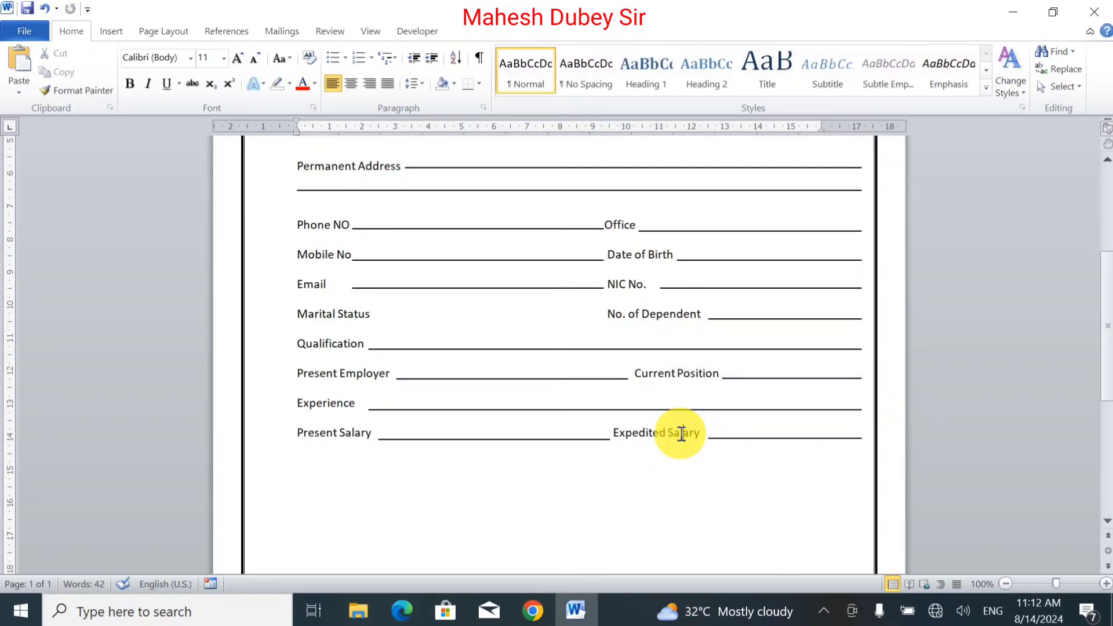
Step: Start a new line and type the label Willing to serve anywhere in India
{"action": "key", "text": "Return"}
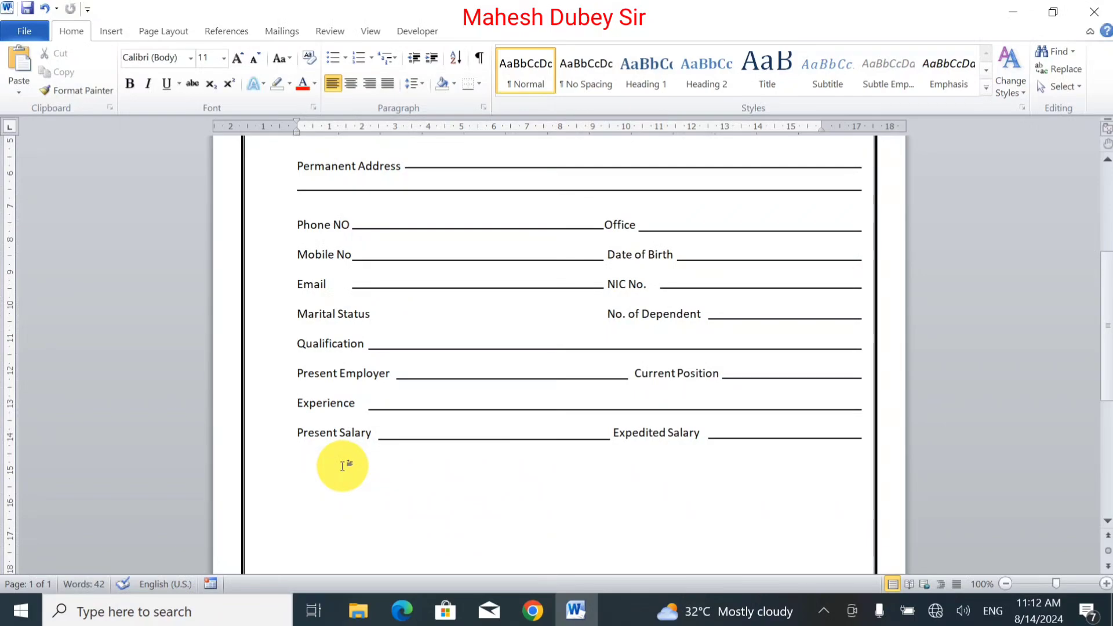
{"action": "type", "text": "Wil"}
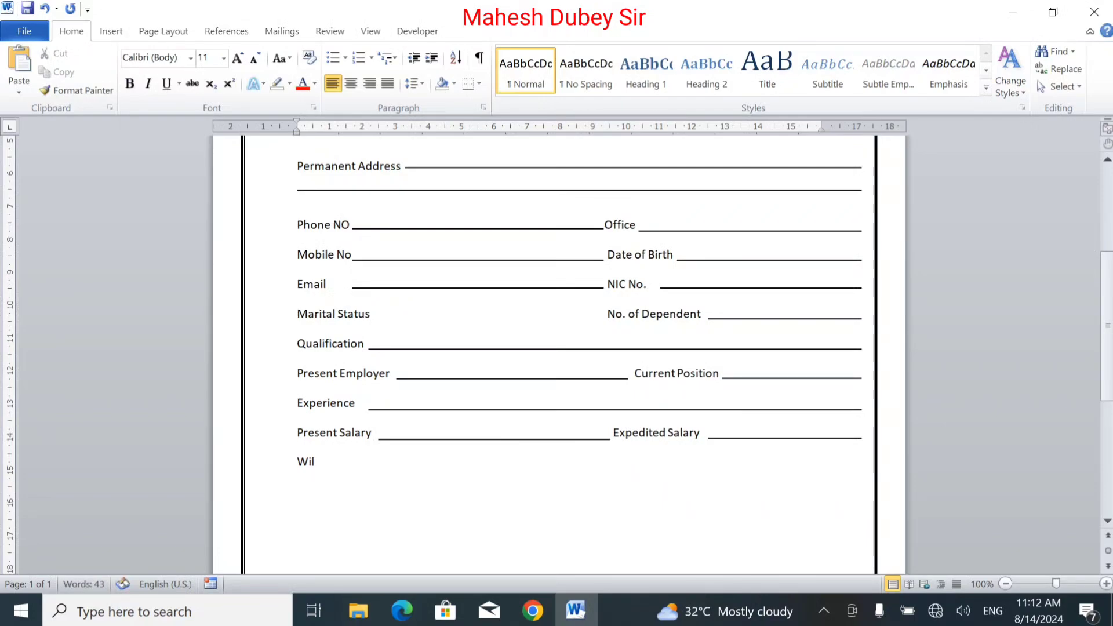
{"action": "type", "text": "ling to serv"}
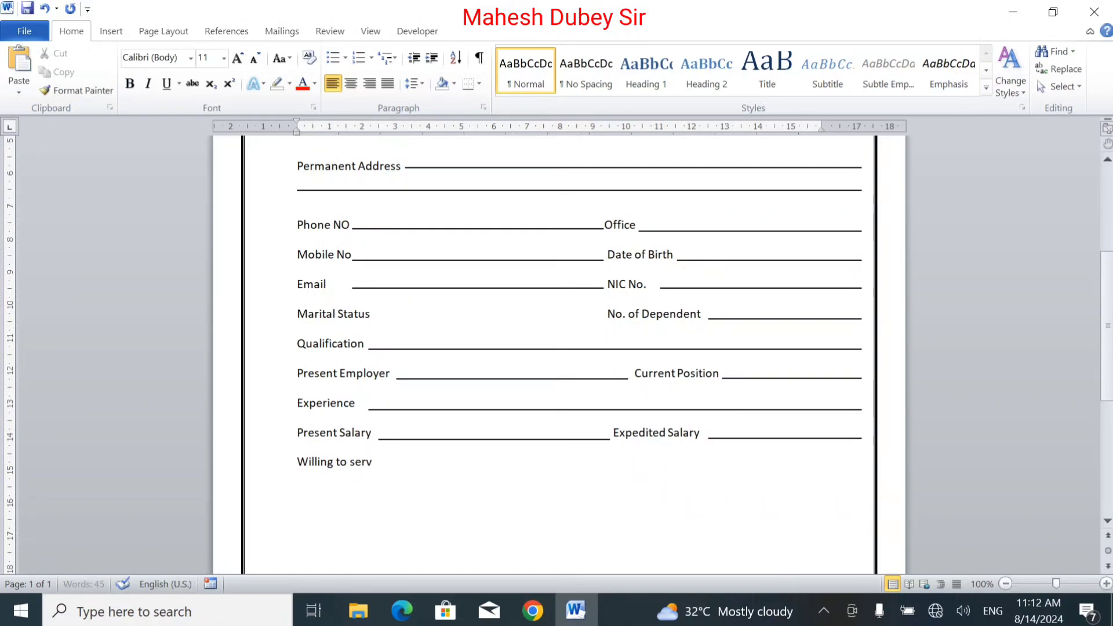
{"action": "type", "text": "e anywhere in "}
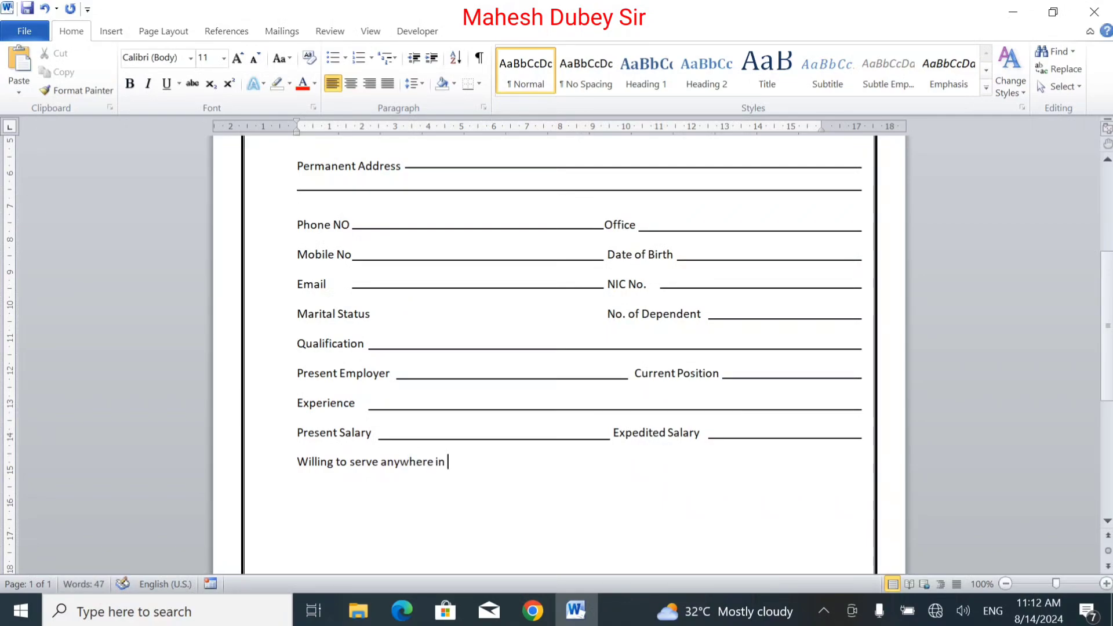
{"action": "type", "text": "India"}
Step: Add tab-separated Yes and No options after the Willing to serve label
{"action": "key", "text": "Tab"}
{"action": "type", "text": "Yes"}
{"action": "key", "text": "Tab"}
{"action": "key", "text": "Tab"}
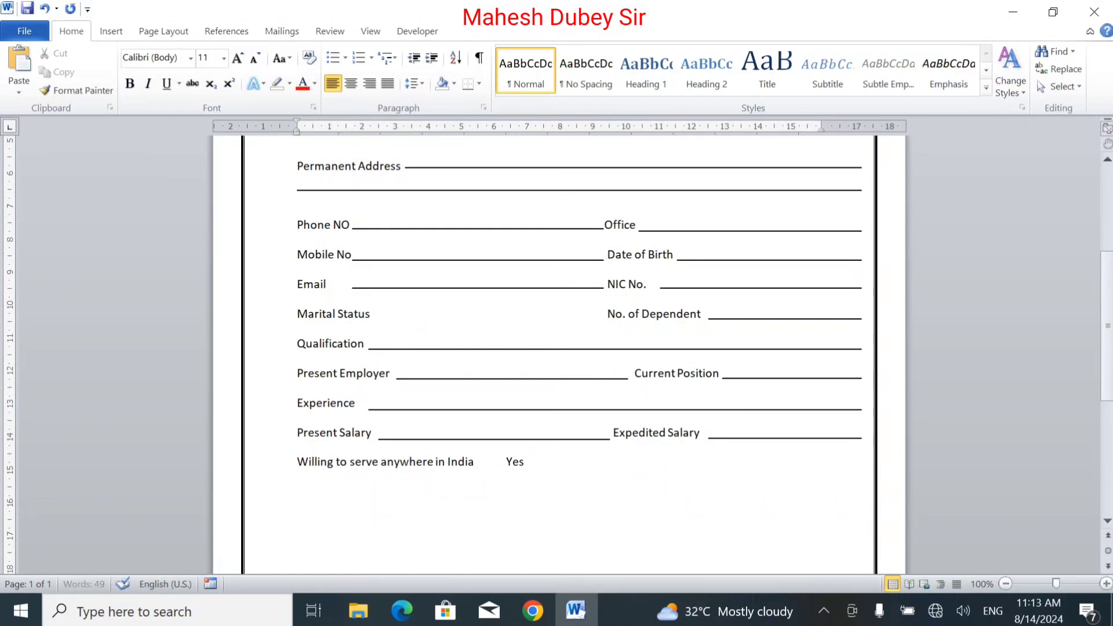
{"action": "type", "text": "No"}
{"action": "key", "text": "Tab"}
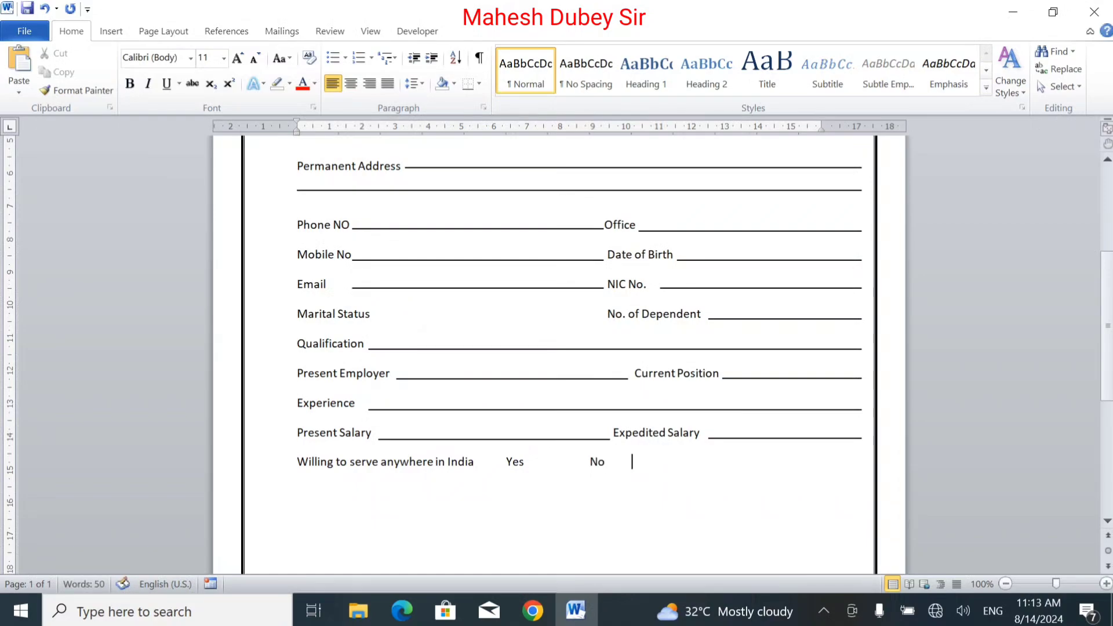
Step: Draw a small rectangle about 0.53 cm by 0.65 cm between Yes and No
{"action": "left_click", "coordinate": [112, 34]}
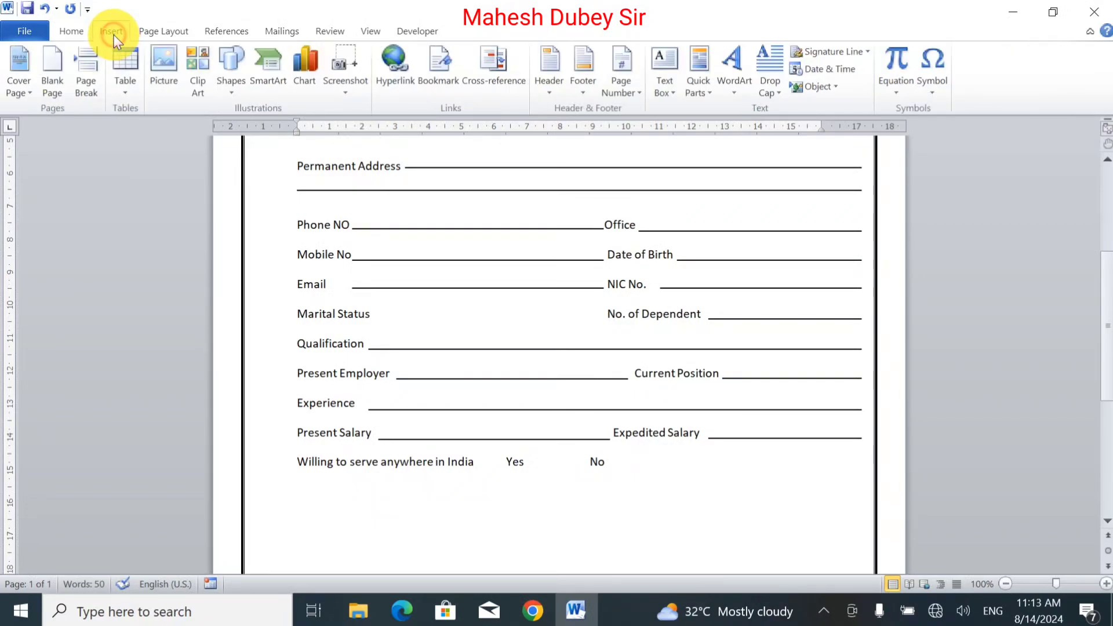
{"action": "left_click", "coordinate": [246, 89]}
{"action": "left_click", "coordinate": [109, 129]}
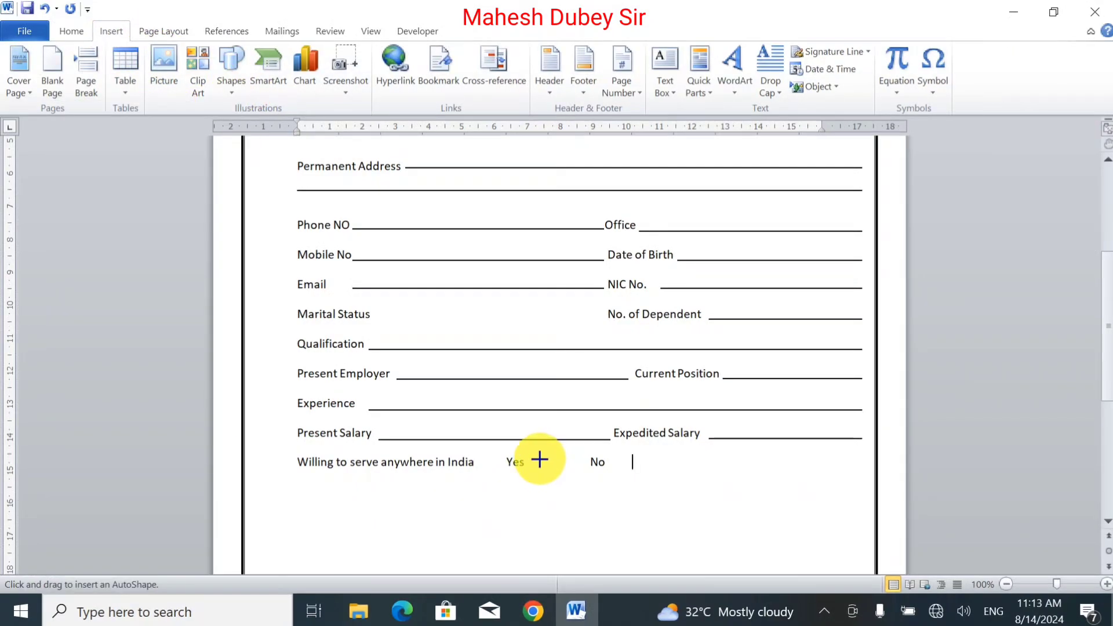
{"action": "mouse_move", "coordinate": [537, 456]}
{"action": "left_mouse_down"}
{"action": "mouse_move", "coordinate": [562, 470]}
{"action": "mouse_move", "coordinate": [554, 464]}
{"action": "left_mouse_up"}
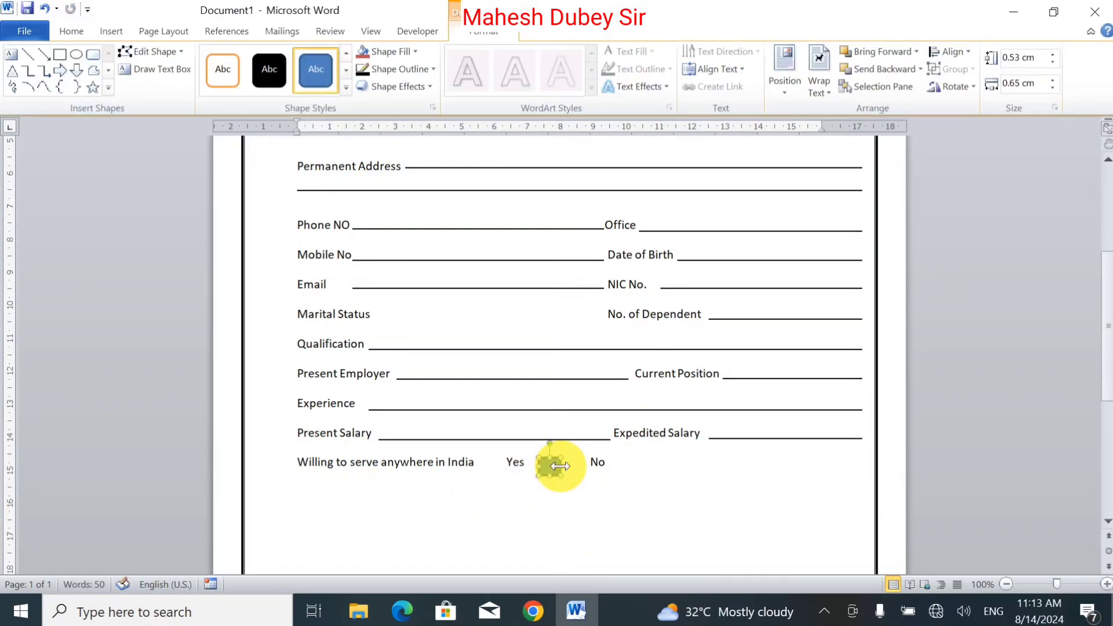
Step: Give the rectangle a black ¼ pt outline and remove its fill
{"action": "left_click", "coordinate": [421, 69]}
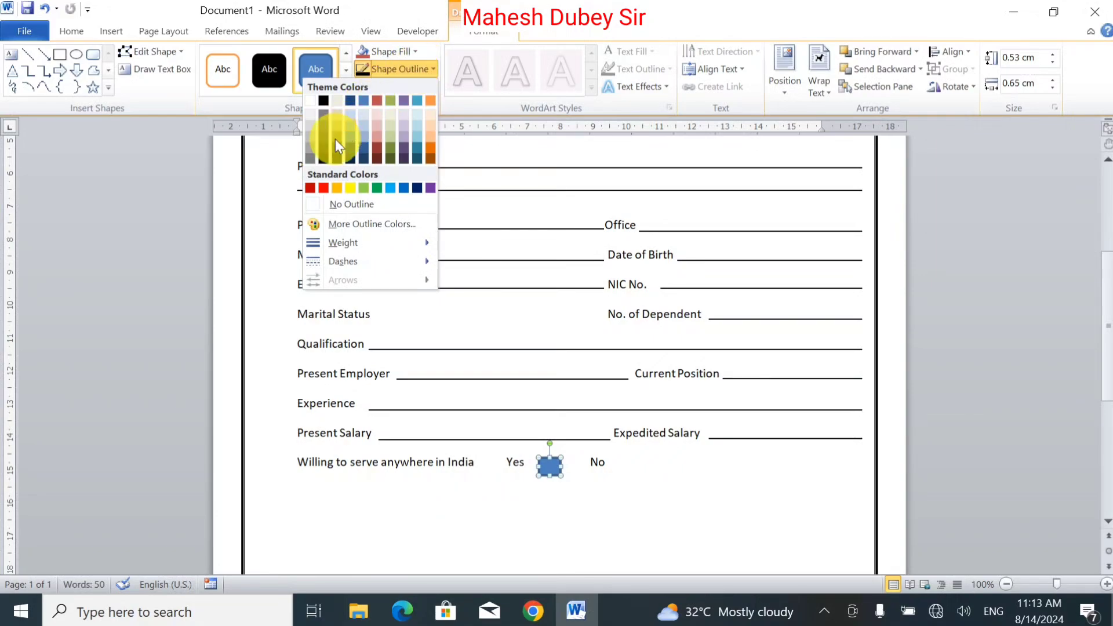
{"action": "mouse_move", "coordinate": [368, 242]}
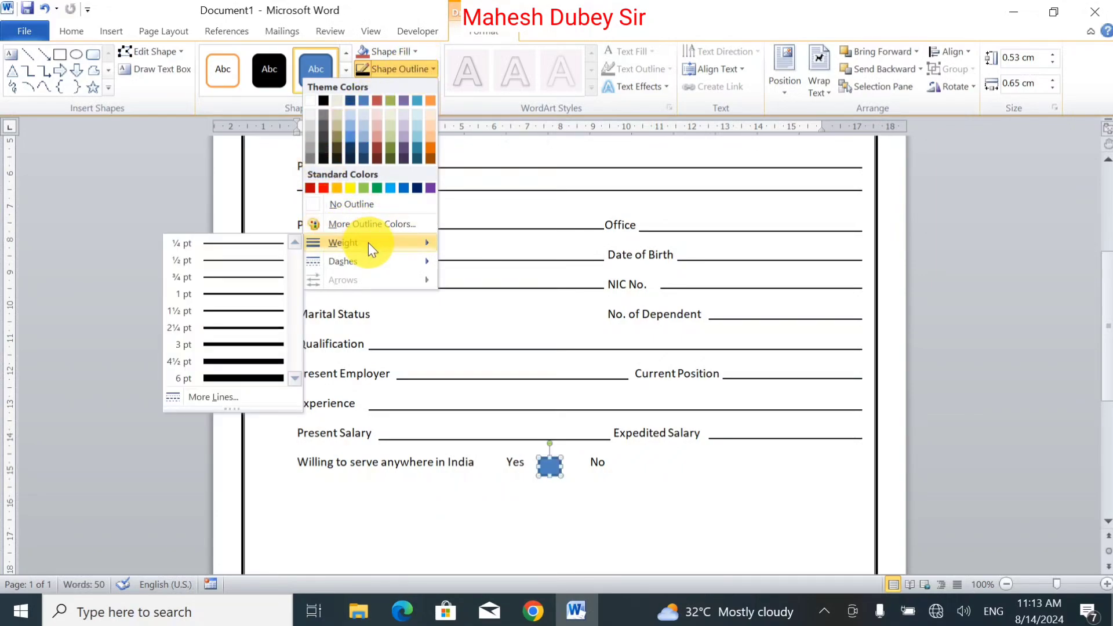
{"action": "left_click", "coordinate": [249, 242]}
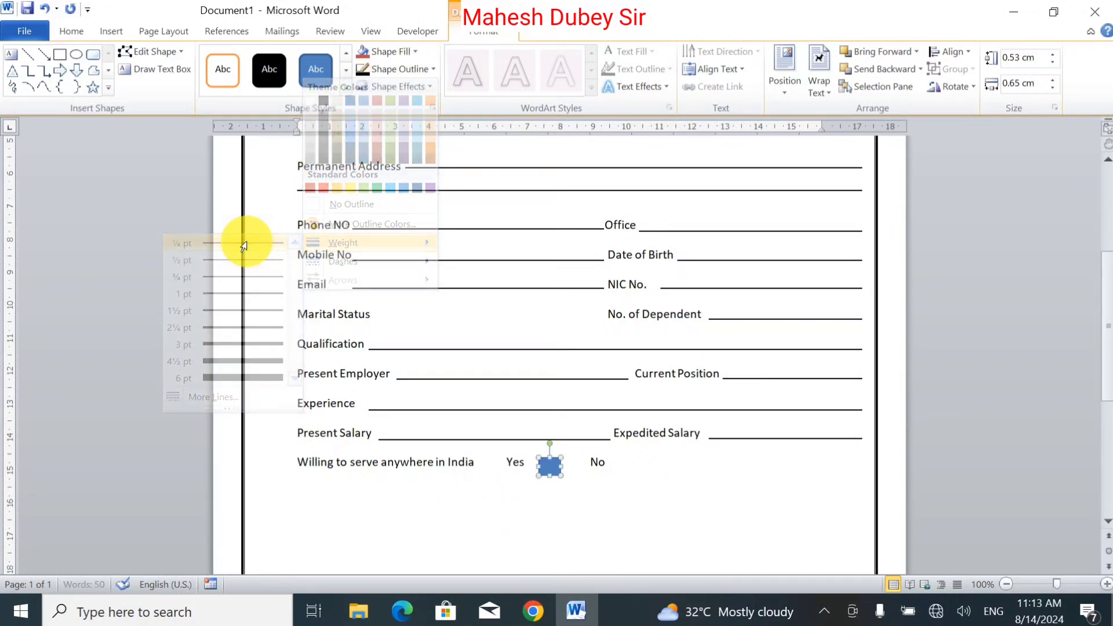
{"action": "left_click", "coordinate": [377, 70]}
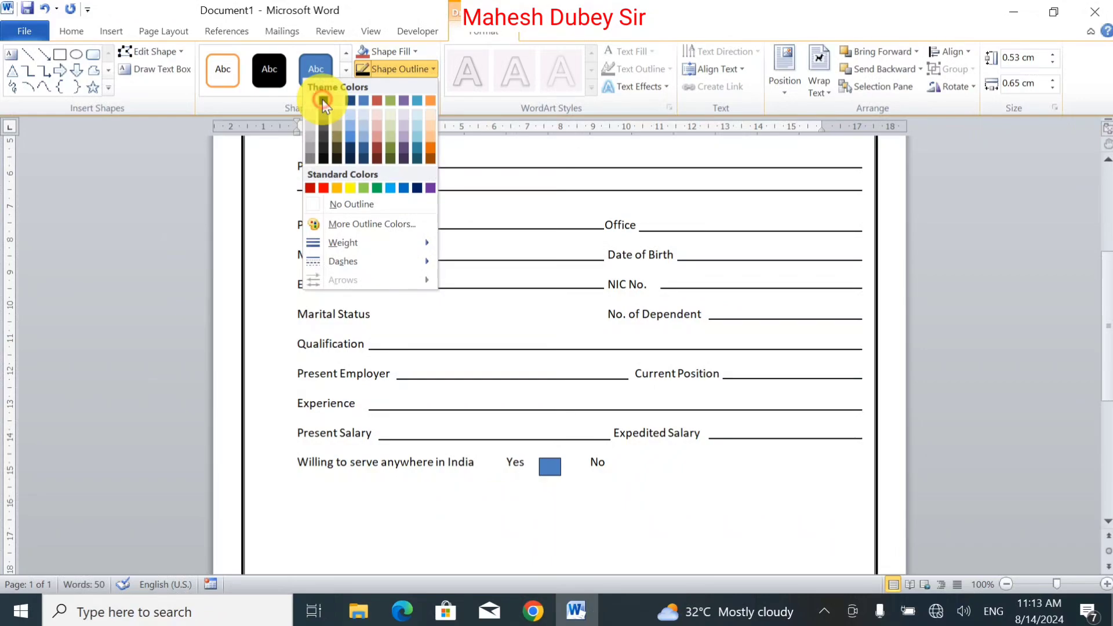
{"action": "left_click", "coordinate": [322, 100]}
{"action": "left_click", "coordinate": [408, 51]}
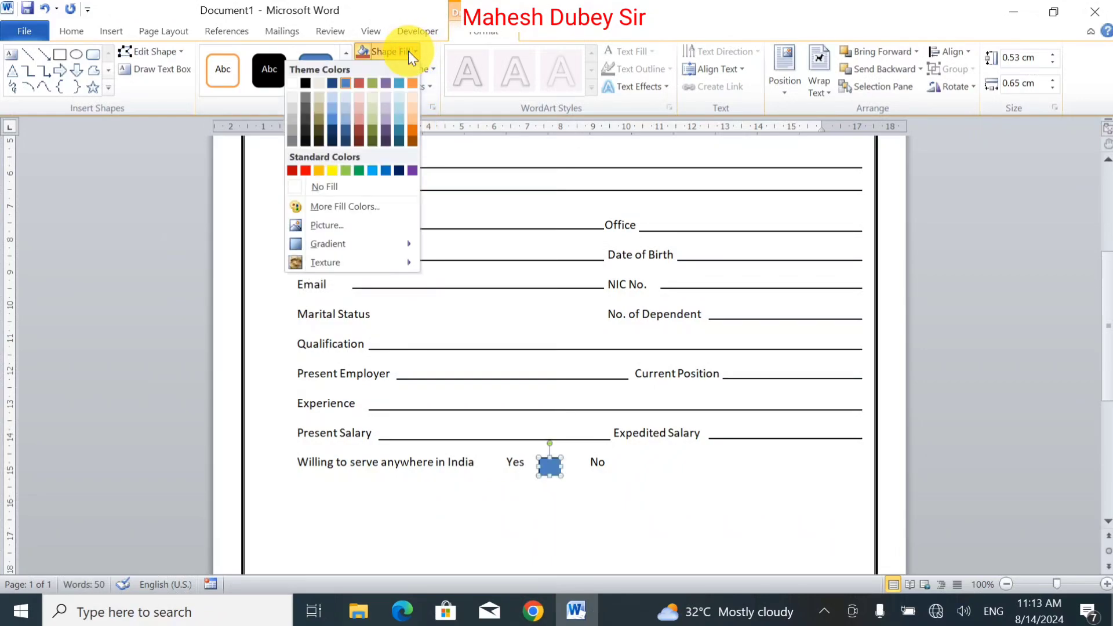
{"action": "left_click", "coordinate": [368, 190]}
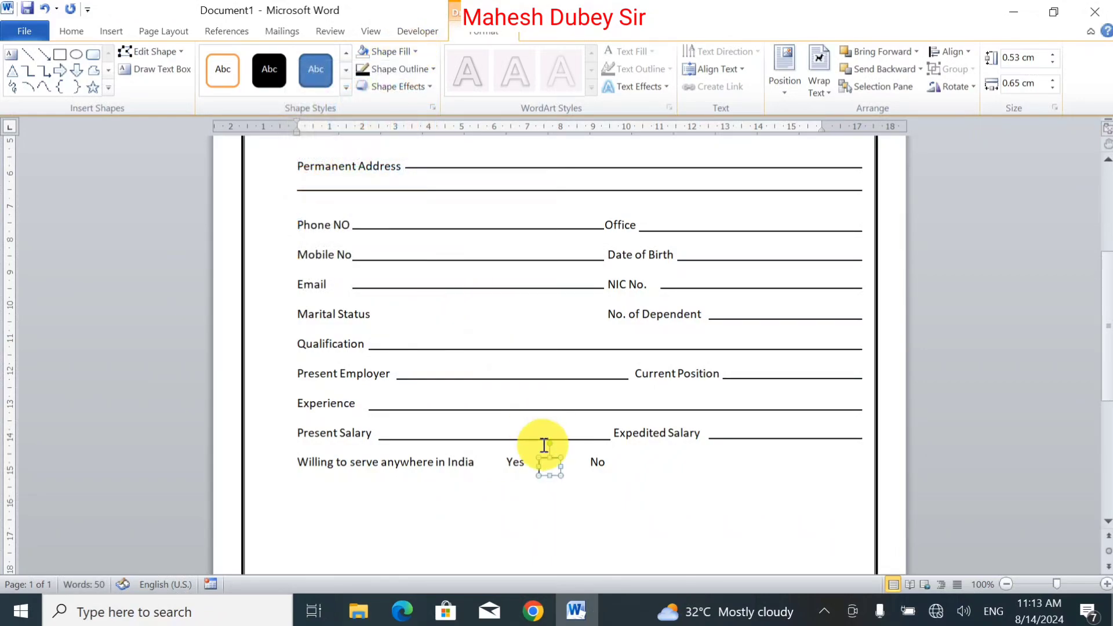
Step: Duplicate the checkbox rectangle and place the copy after the No option
{"action": "left_click_drag", "start_coordinate": [555, 475], "coordinate": [627, 471]}
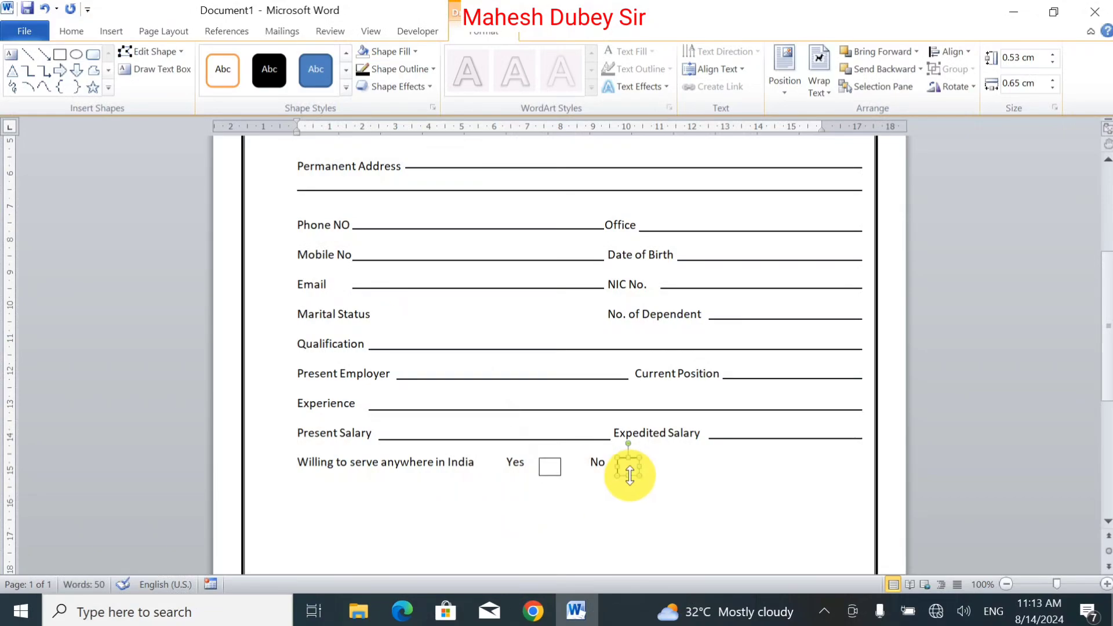
{"action": "left_click", "coordinate": [596, 489]}
{"action": "left_click", "coordinate": [505, 464]}
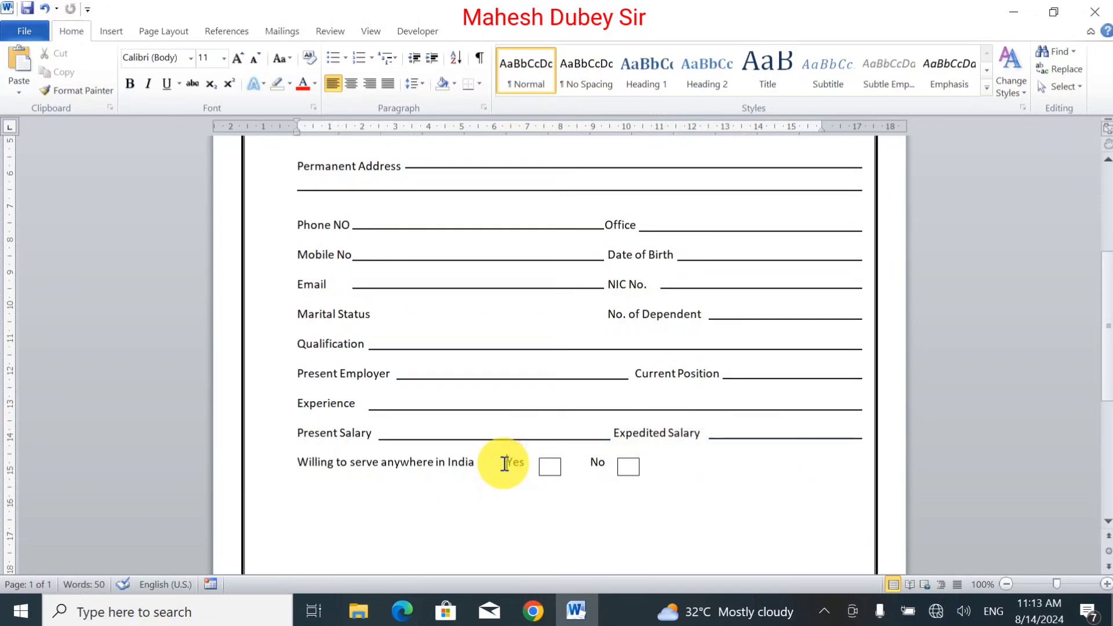
Step: On a new line, type the label Which other position your intend to apply, followed by the first choice number 1
{"action": "key", "text": "Down"}
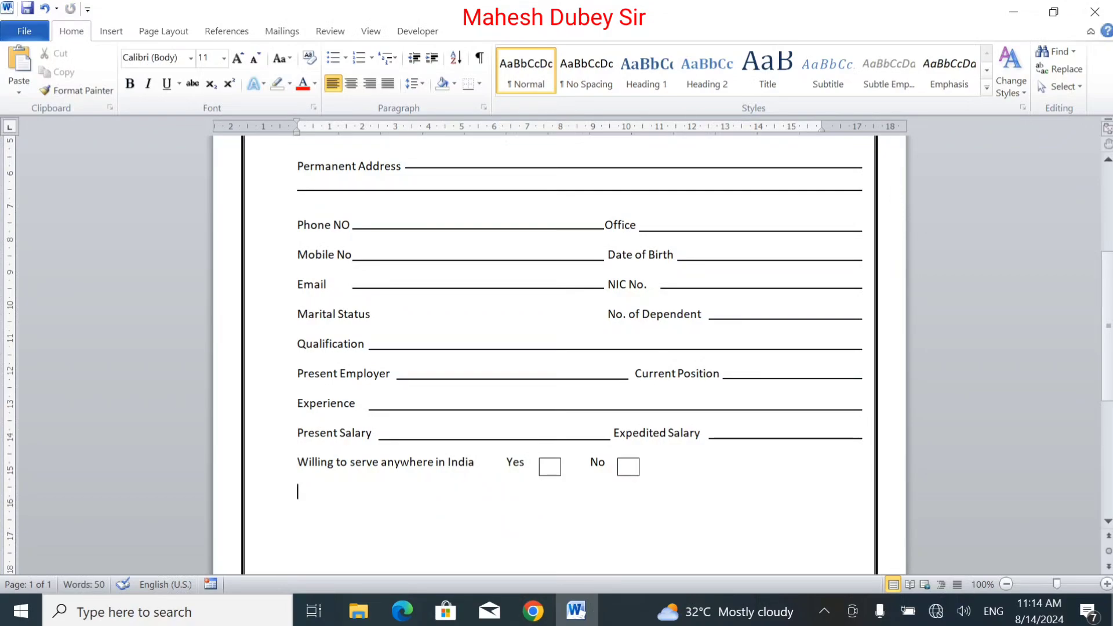
{"action": "type", "text": "Which other po"}
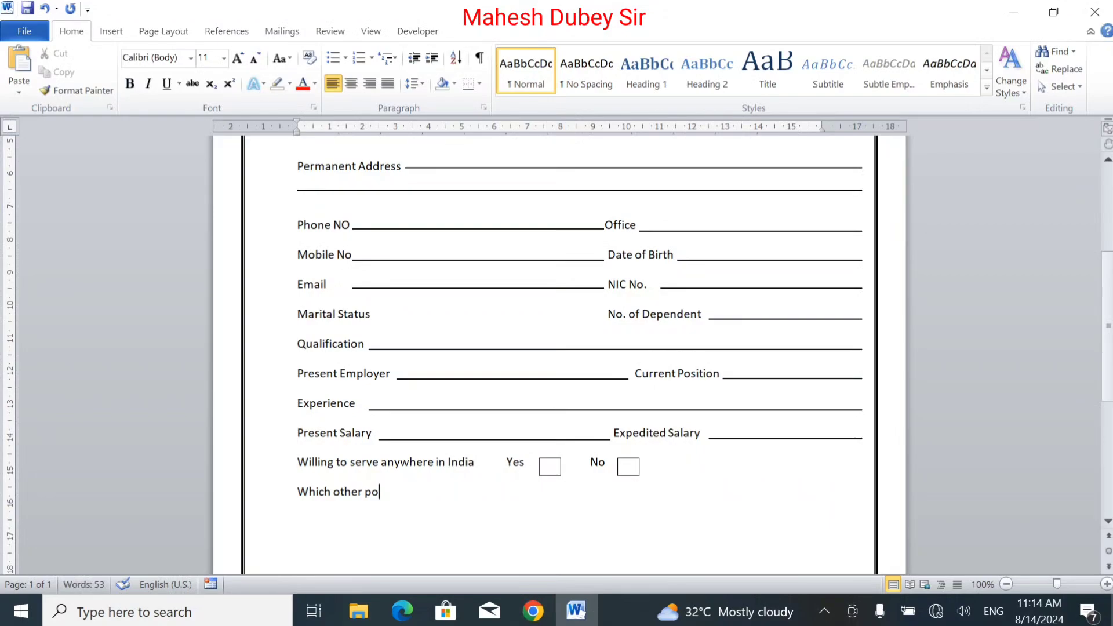
{"action": "type", "text": "sition your intend to"}
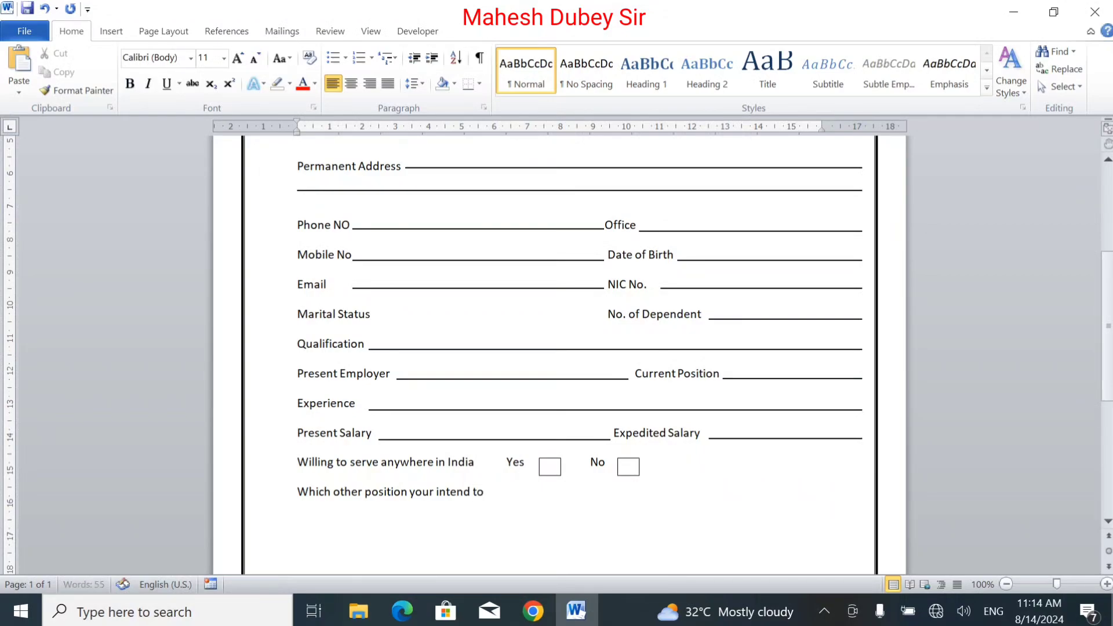
{"action": "type", "text": " apply "}
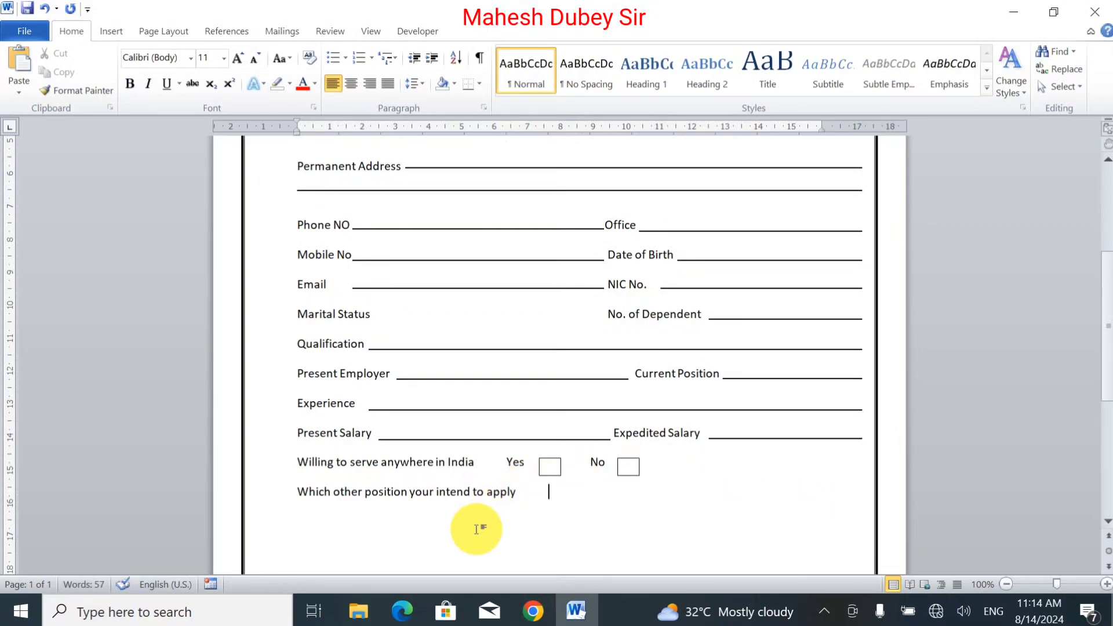
{"action": "type", "text": "1"}
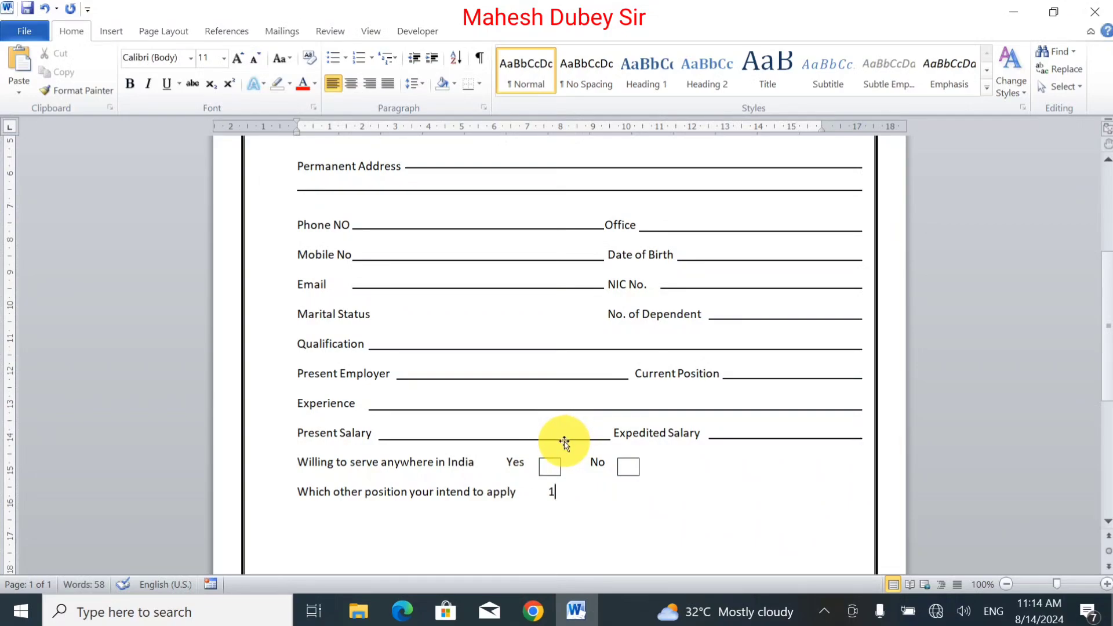
Step: Duplicate the Expedited Salary fill-in line and place the copy after choice number 1
{"action": "left_click", "coordinate": [741, 439]}
{"action": "left_click_drag", "start_coordinate": [604, 502], "coordinate": [676, 502]}
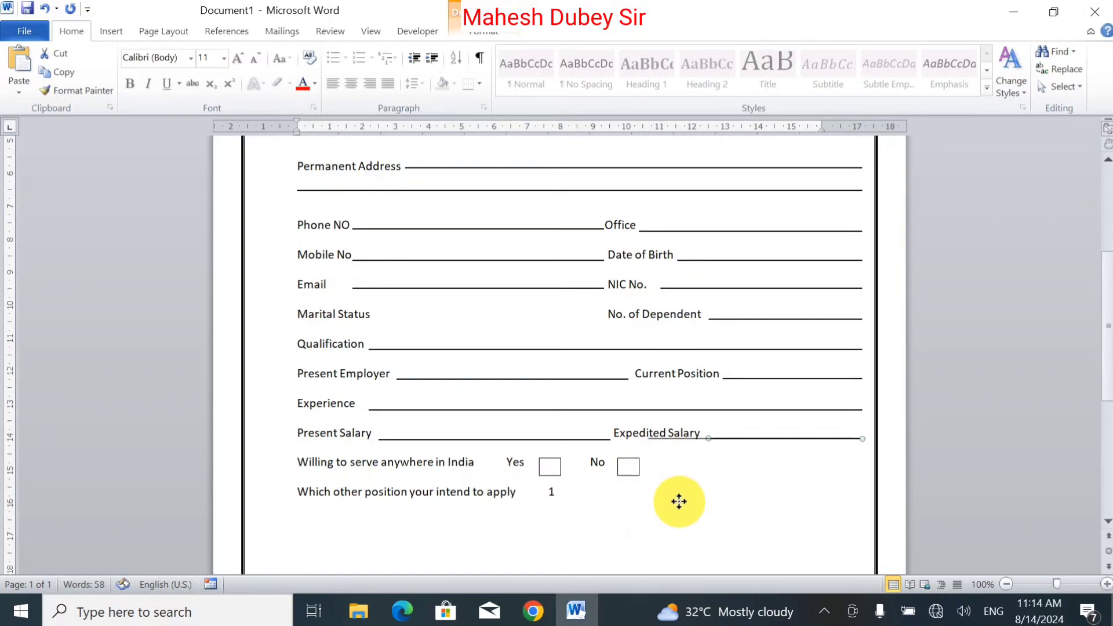
{"action": "key", "text": "Down"}
{"action": "key", "text": "Down"}
{"action": "key", "text": "Down"}
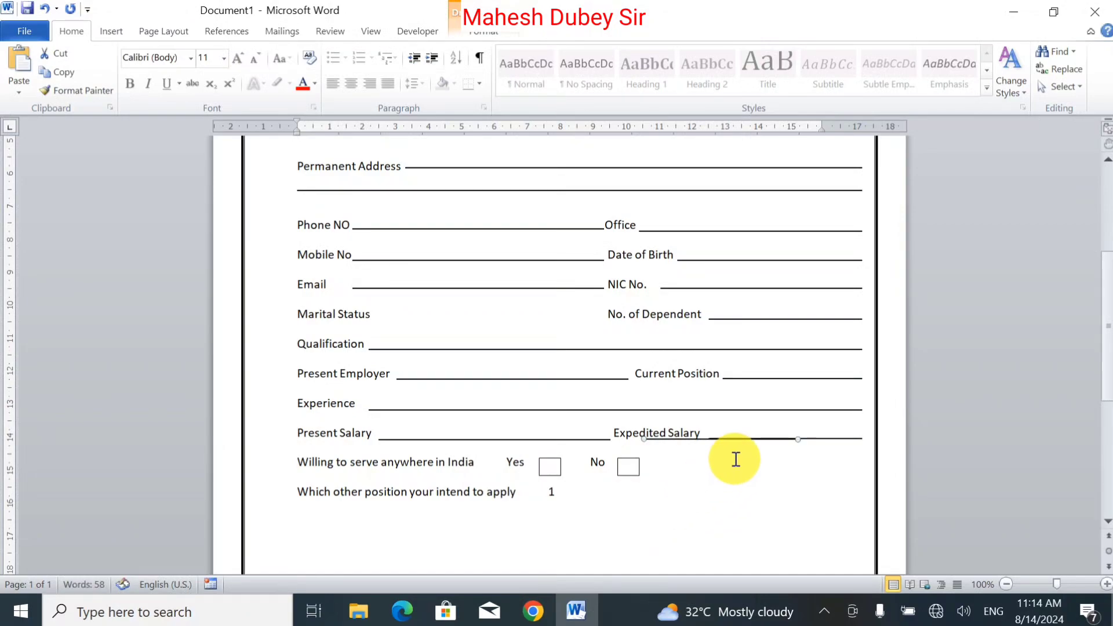
{"action": "key", "text": "Down"}
{"action": "key", "text": "Down"}
{"action": "key", "text": "Down"}
{"action": "key", "text": "Down"}
{"action": "key", "text": "Down"}
{"action": "key", "text": "Down"}
{"action": "key", "text": "Down"}
{"action": "key", "text": "Down"}
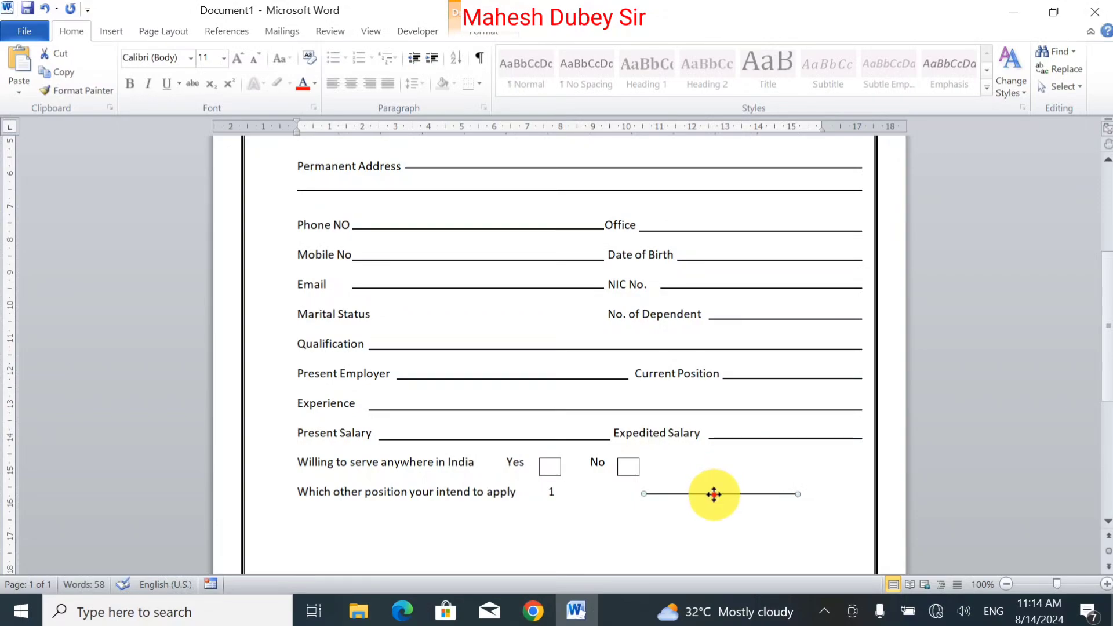
{"action": "left_click_drag", "start_coordinate": [713, 494], "coordinate": [631, 496]}
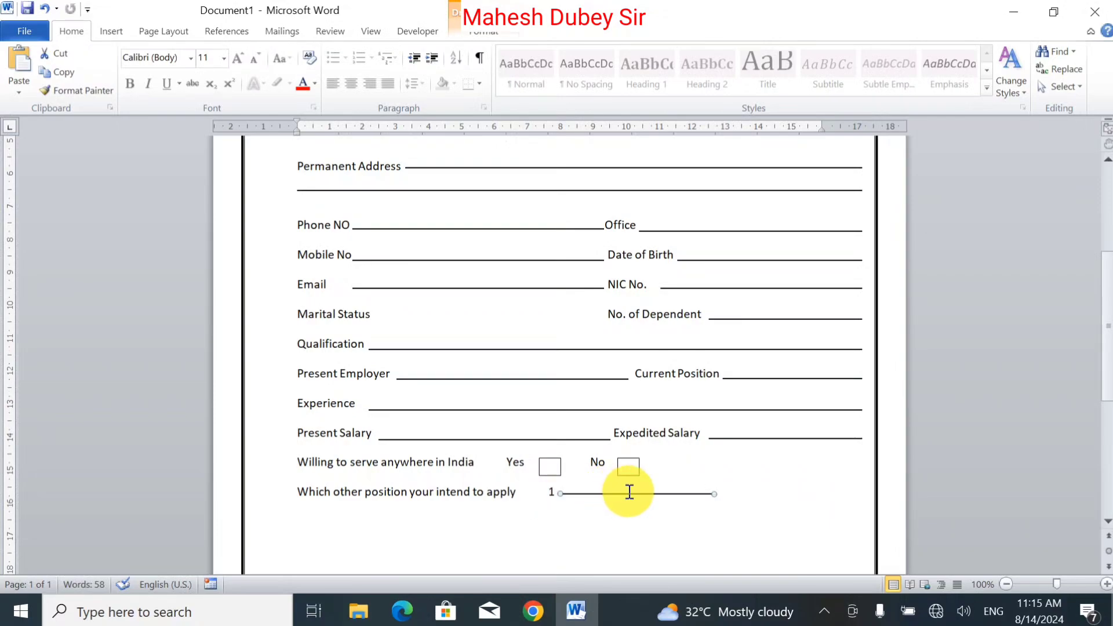
Step: Type the second choice number 2 after the new fill-in line
{"action": "left_click", "coordinate": [551, 495]}
{"action": "type", "text": "1"}
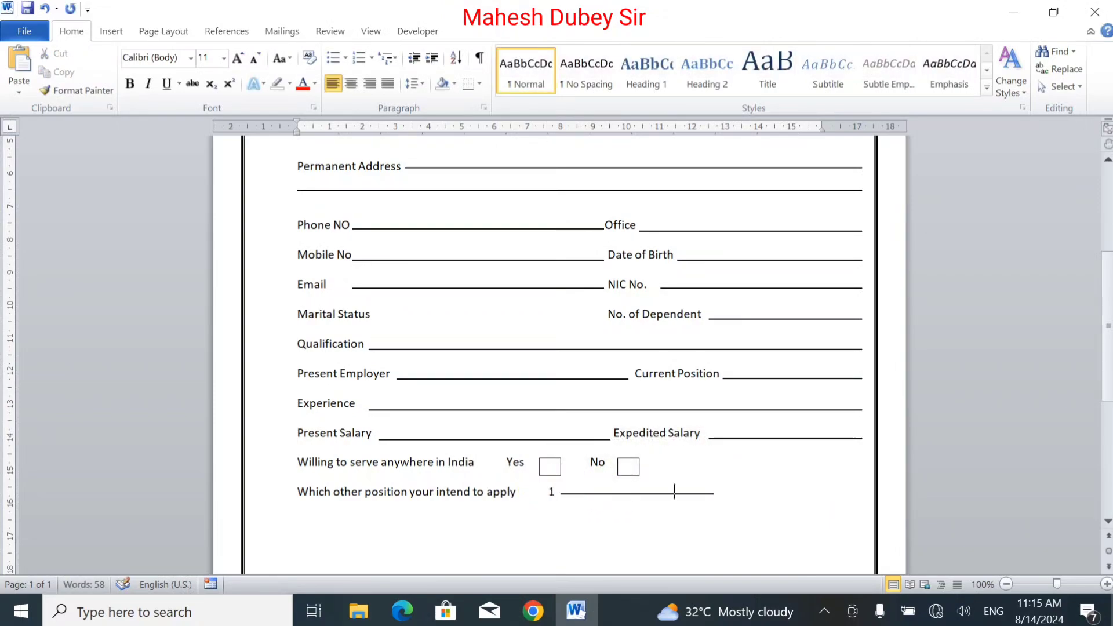
{"action": "type", "text": "2"}
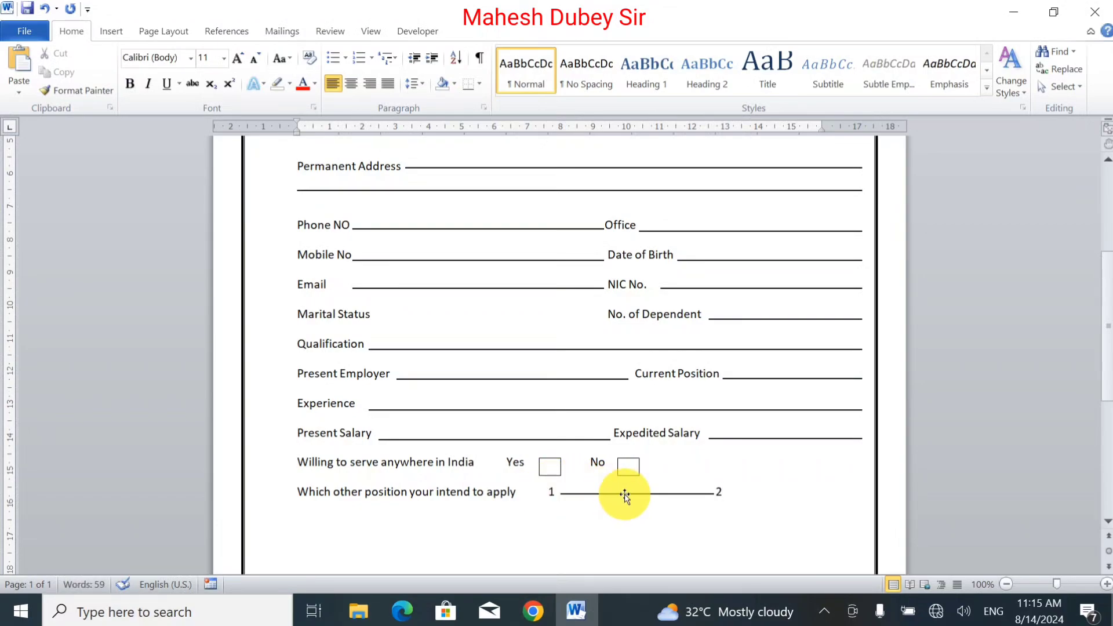
Step: Duplicate the fill-in line, place the copy after 2 and shorten its end to the right margin
{"action": "mouse_move", "coordinate": [625, 495]}
{"action": "left_mouse_down"}
{"action": "mouse_move", "coordinate": [794, 480]}
{"action": "mouse_move", "coordinate": [784, 477]}
{"action": "left_mouse_up"}
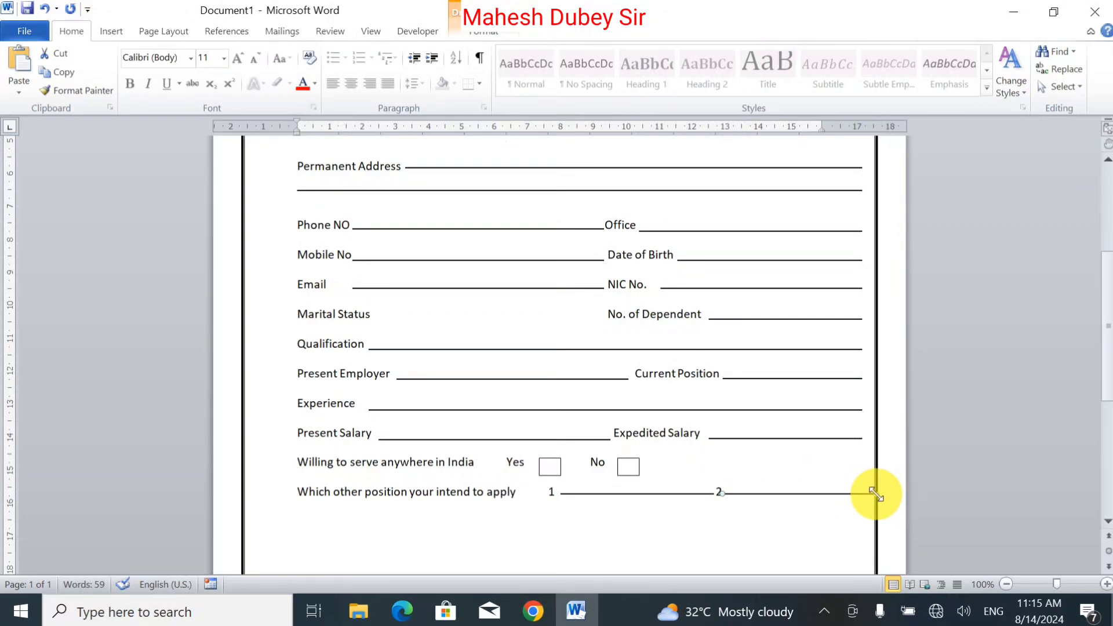
{"action": "left_click_drag", "start_coordinate": [875, 493], "coordinate": [859, 493]}
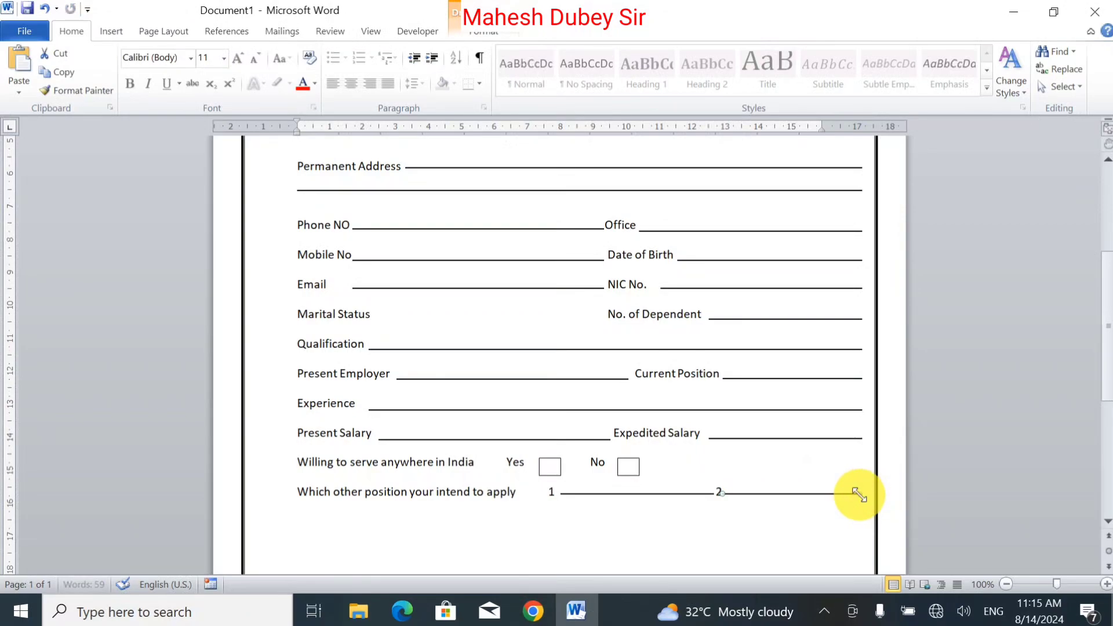
{"action": "left_click", "coordinate": [808, 524]}
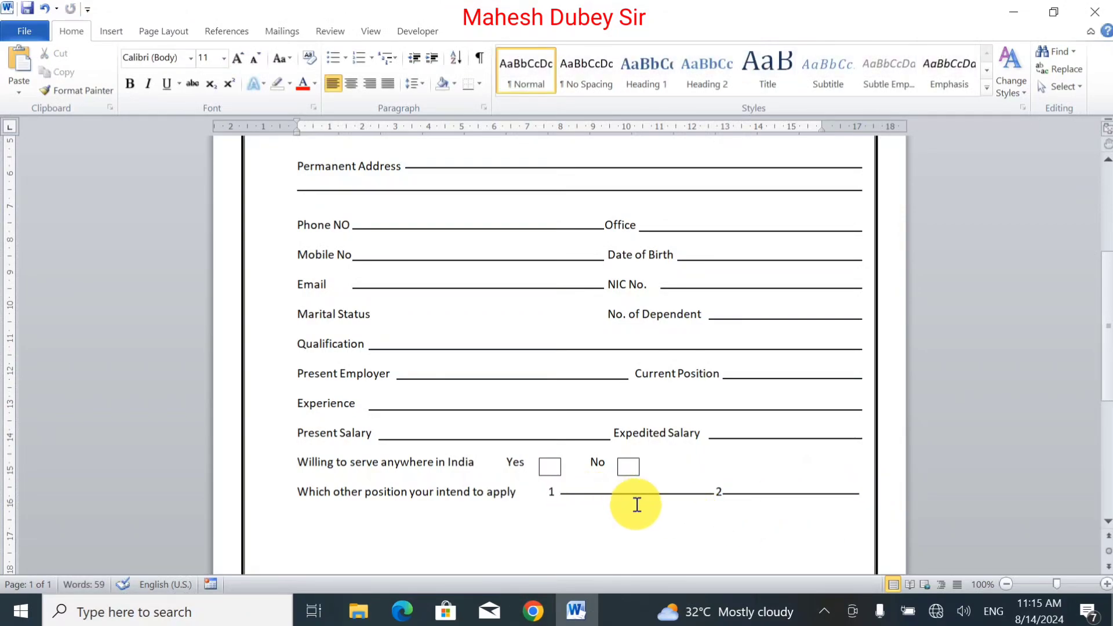
Step: On a new line, type the question Have you ever applied in SBI Bank?
{"action": "key", "text": "Return"}
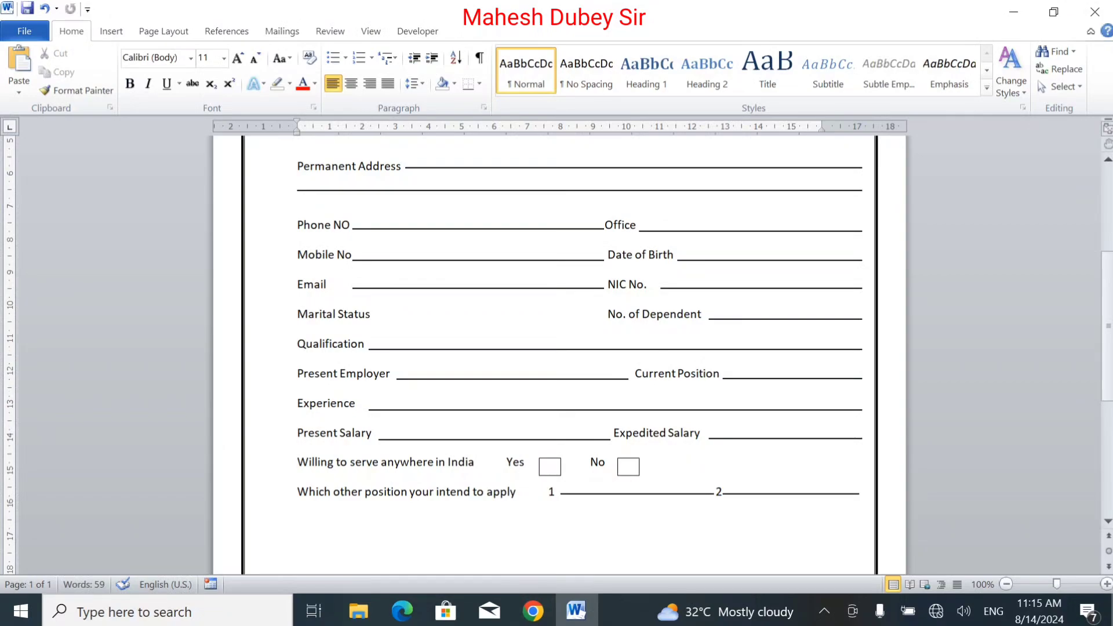
{"action": "type", "text": "Have you ever"}
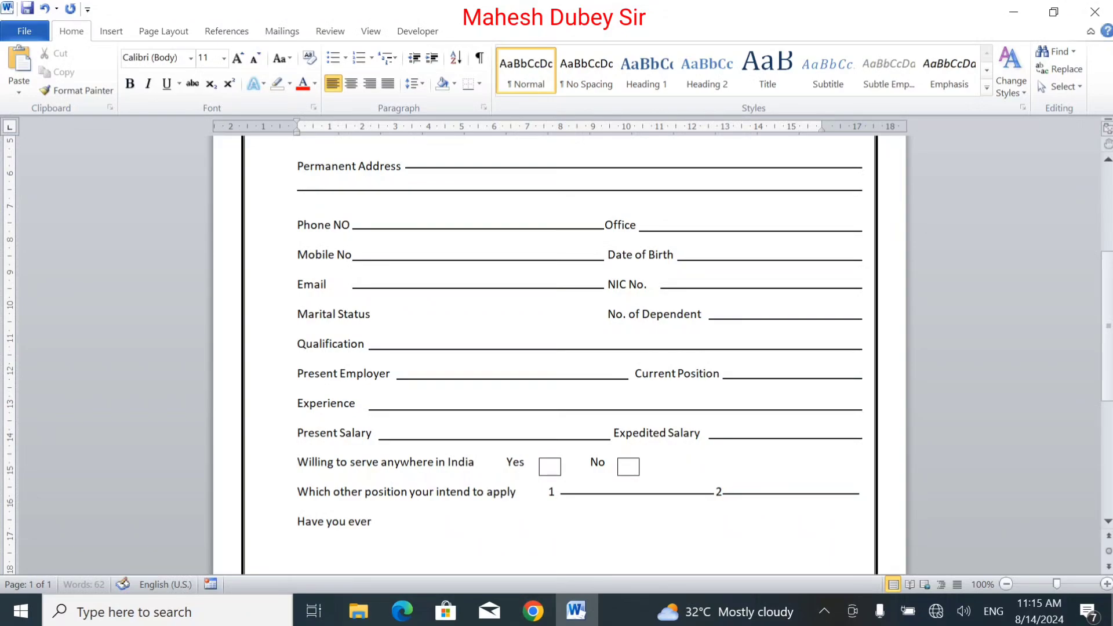
{"action": "type", "text": " applied in SBI Ban"}
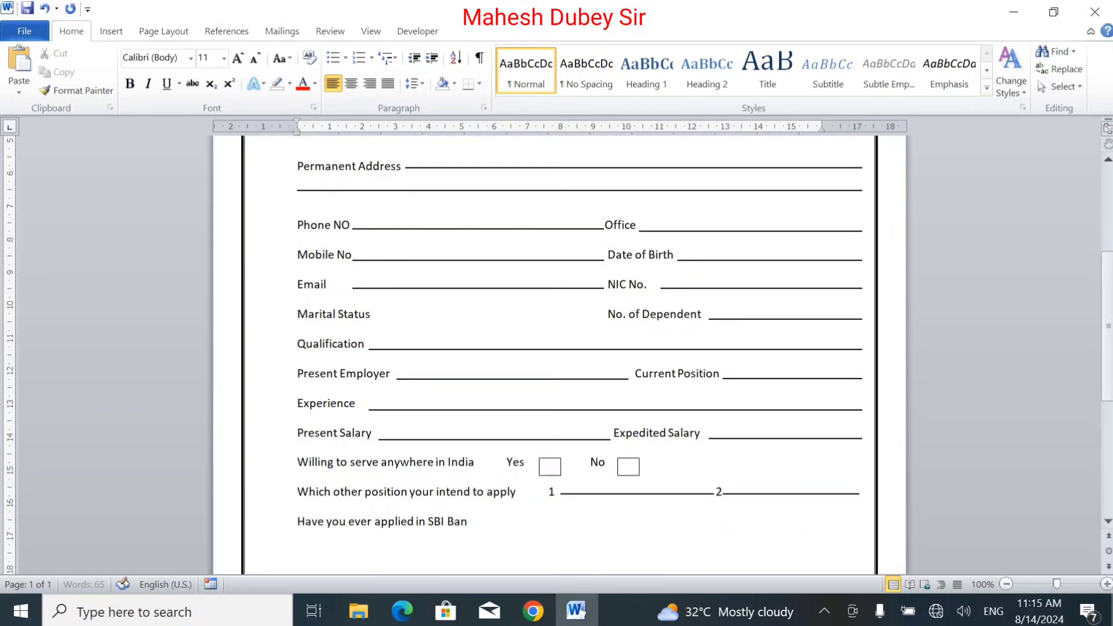
{"action": "type", "text": "k ?if Y"}
Step: Continue the question with If yes please specify the position and its result, fixing the spacing
{"action": "key", "text": "BackSpace"}
{"action": "key", "text": "BackSpace"}
{"action": "key", "text": "Left"}
{"action": "key", "text": "Left"}
{"action": "key", "text": "BackSpace"}
{"action": "key", "text": "BackSpace"}
{"action": "type", "text": "If yes plea"}
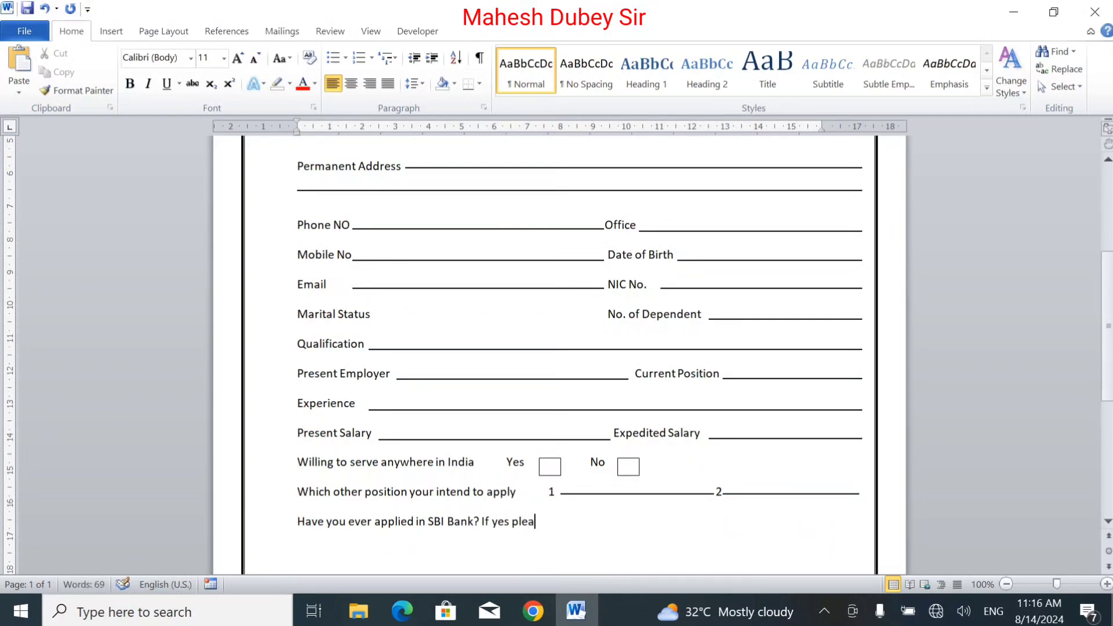
{"action": "type", "text": "se specify the "}
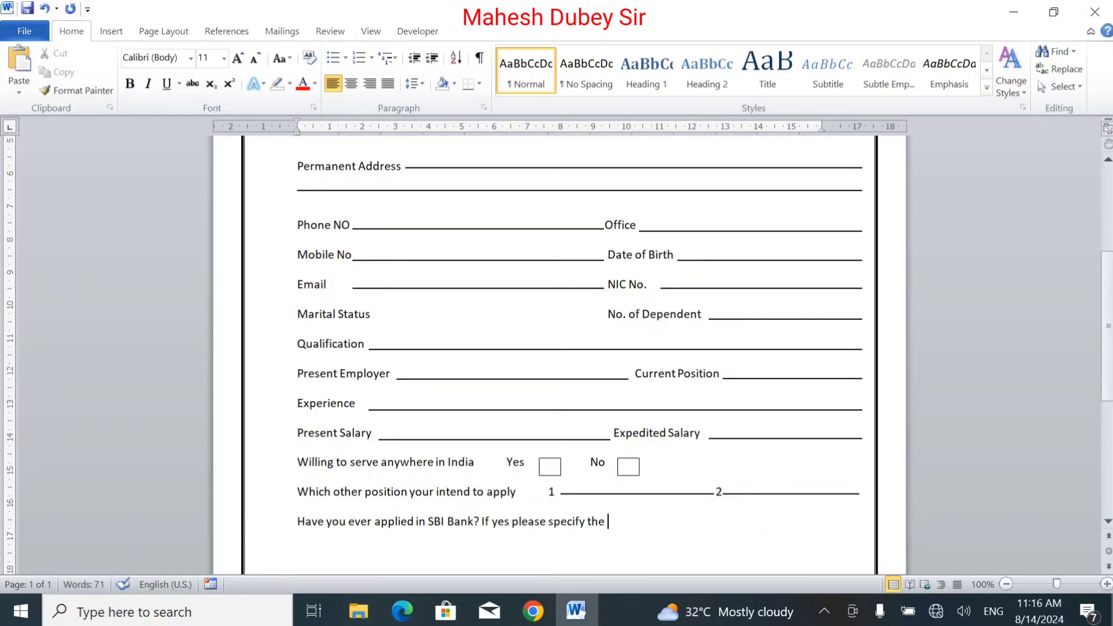
{"action": "type", "text": "position and its"}
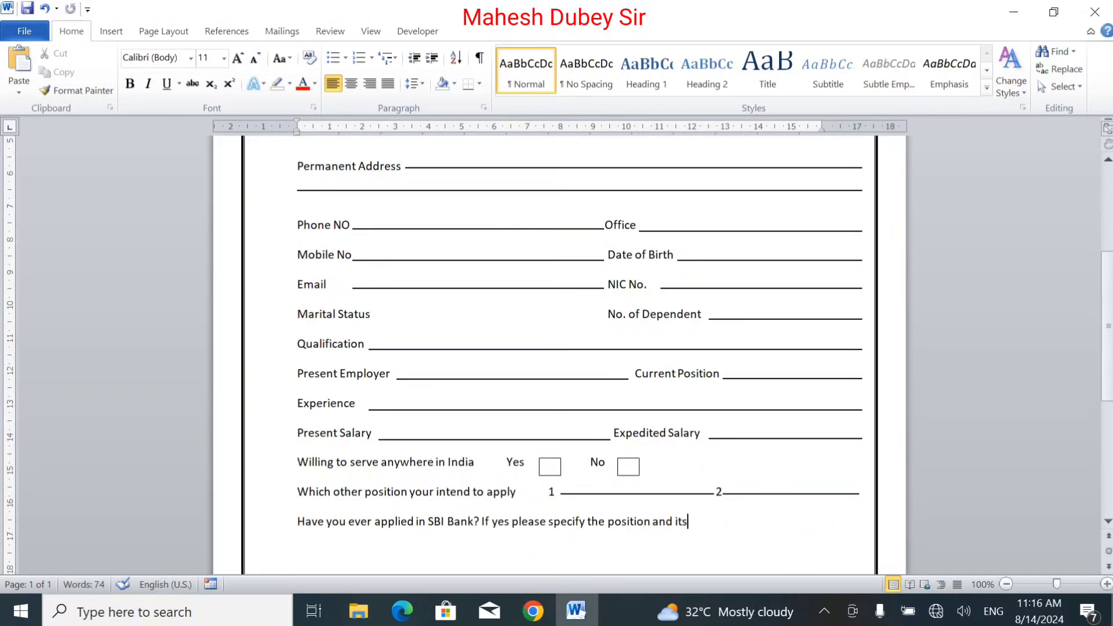
{"action": "type", "text": "result"}
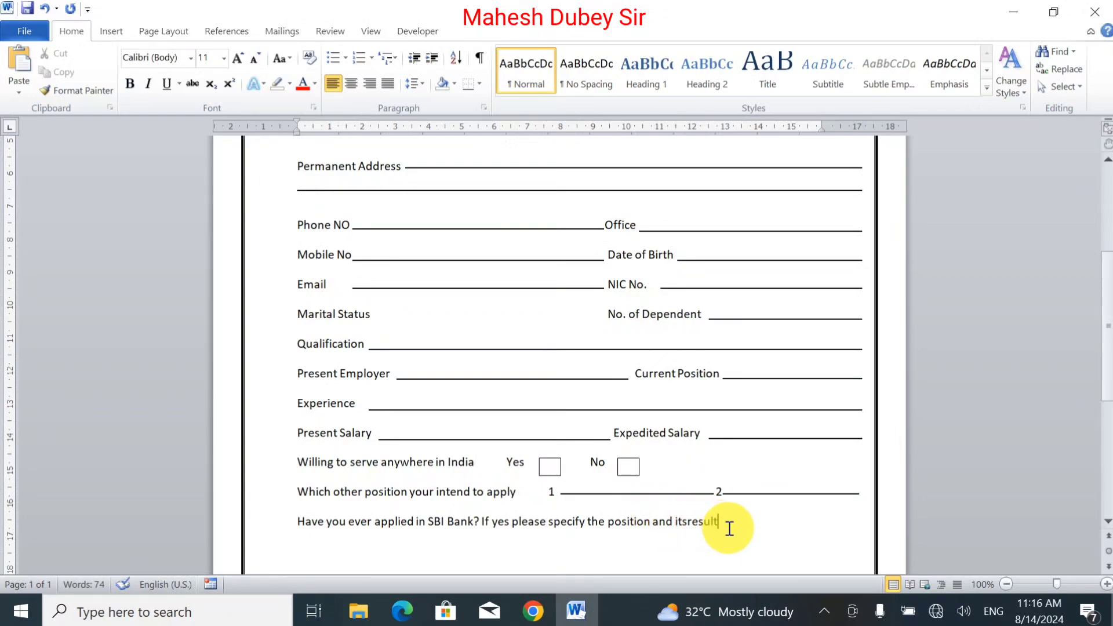
{"action": "left_click", "coordinate": [687, 522]}
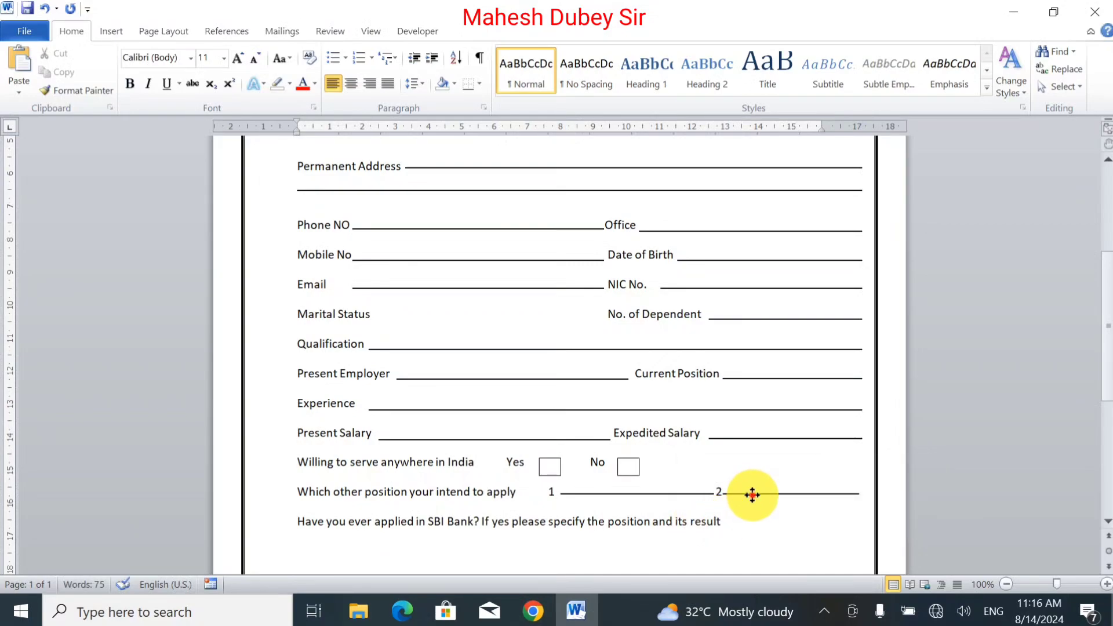
Step: Duplicate the second-choice fill-in line and place it after the word result
{"action": "left_click_drag", "start_coordinate": [751, 494], "coordinate": [750, 526]}
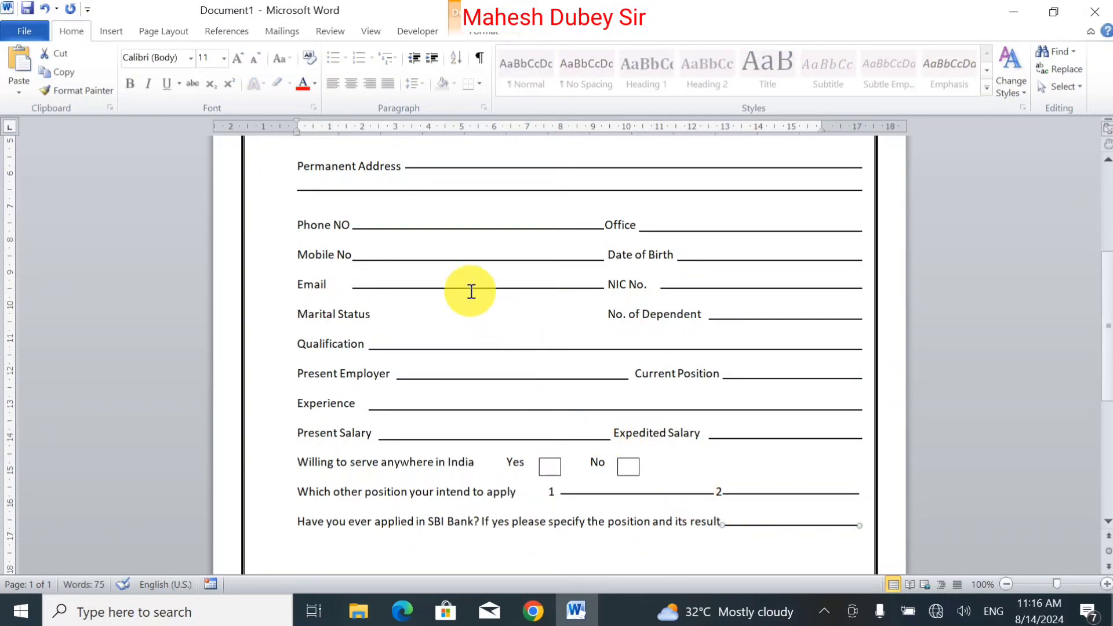
{"action": "left_click", "coordinate": [455, 189]}
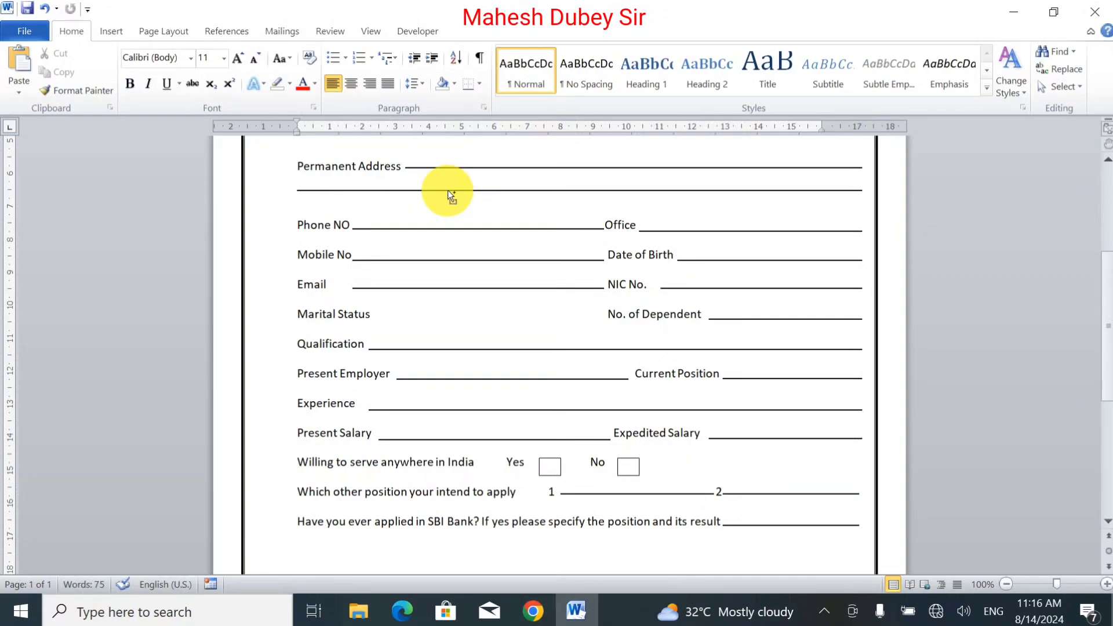
Step: Duplicate a full-width fill-in line three times to create answer lines below the question
{"action": "left_click_drag", "start_coordinate": [448, 190], "coordinate": [475, 537]}
{"action": "key", "text": "Down"}
{"action": "key", "text": "Down"}
{"action": "key", "text": "Down"}
{"action": "key", "text": "Down"}
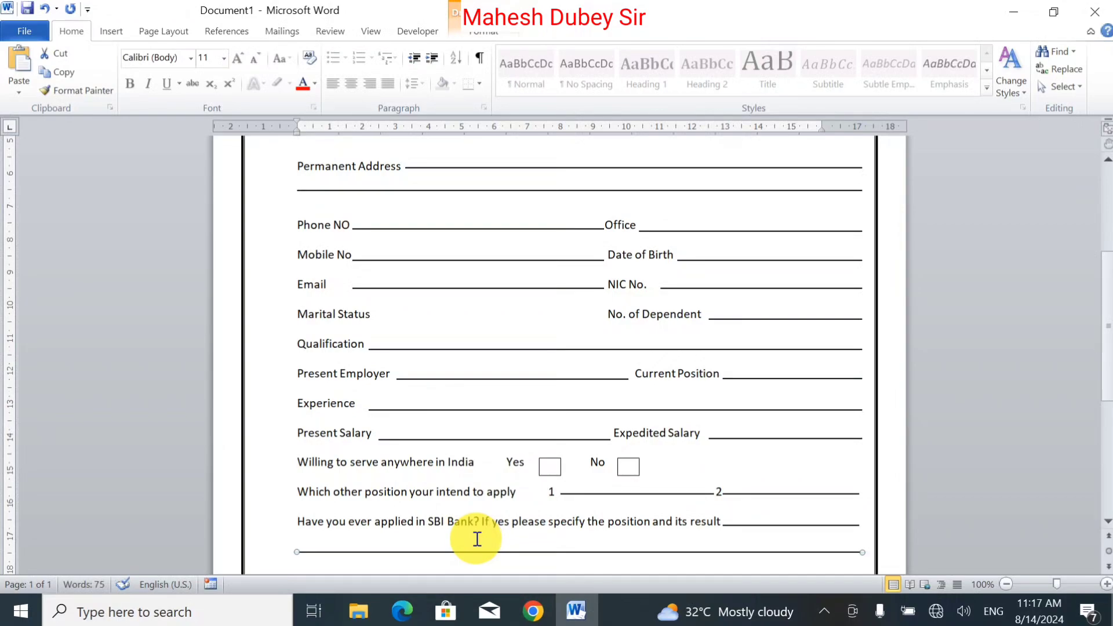
{"action": "left_click_drag", "start_coordinate": [1109, 345], "coordinate": [1110, 459]}
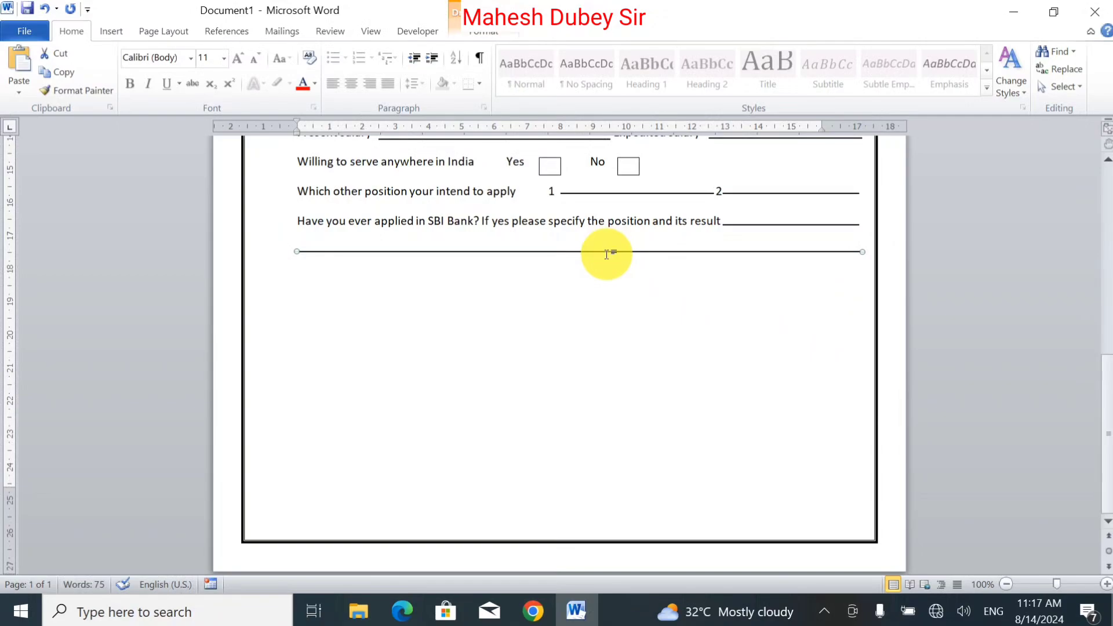
{"action": "left_click_drag", "start_coordinate": [607, 252], "coordinate": [609, 321]}
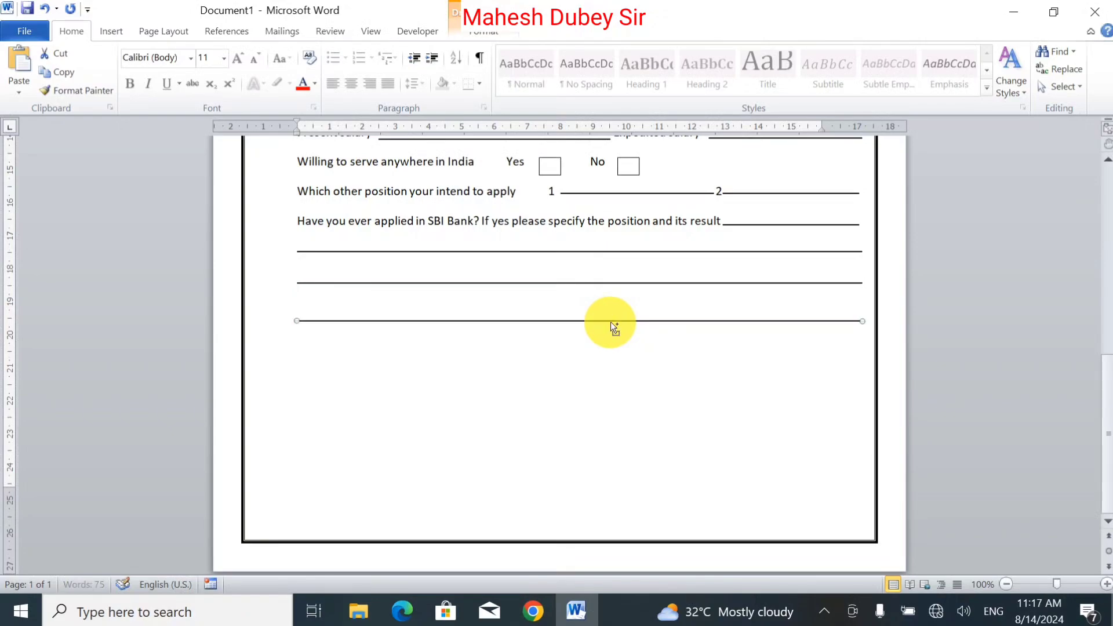
{"action": "left_click", "coordinate": [594, 376]}
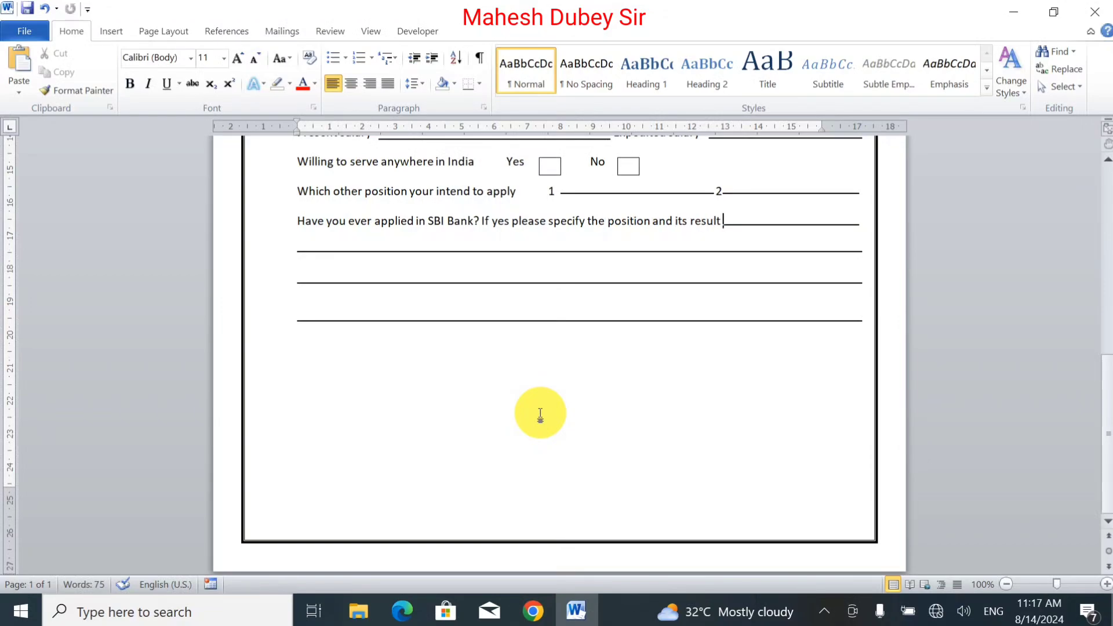
Step: Below the answer lines, add the labels Date and Place on separate lines
{"action": "key", "text": "Down"}
{"action": "key", "text": "Down"}
{"action": "key", "text": "Down"}
{"action": "key", "text": "Down"}
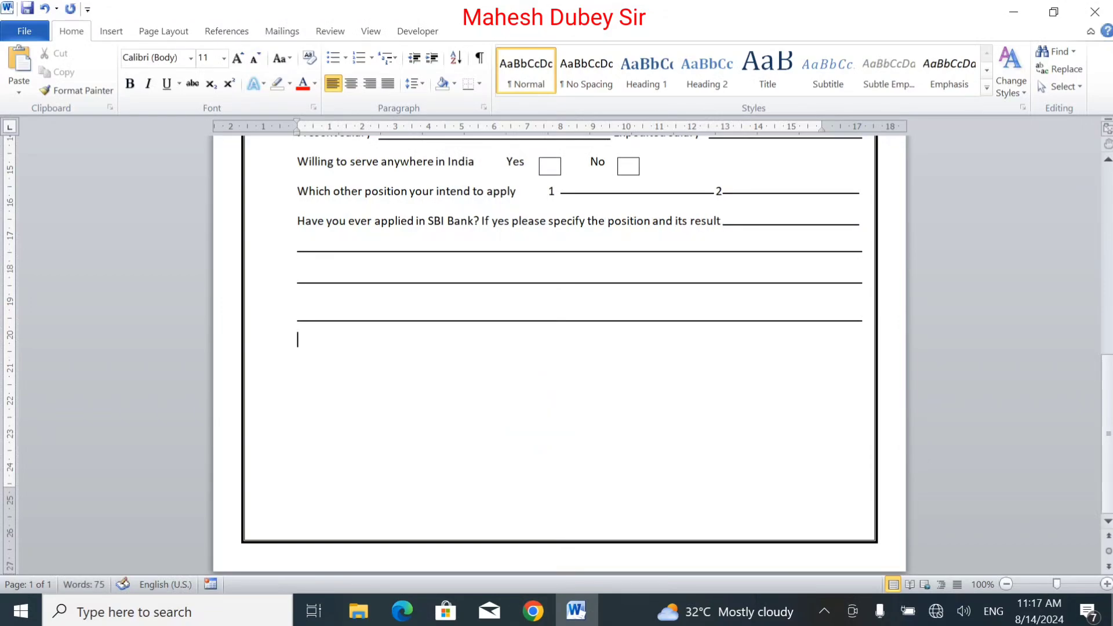
{"action": "key", "text": "Return"}
{"action": "key", "text": "BackSpace"}
{"action": "key", "text": "BackSpace"}
{"action": "type", "text": "D"}
{"action": "key", "text": "BackSpace"}
{"action": "key", "text": "Return"}
{"action": "type", "text": "Date"}
{"action": "key", "text": "Return"}
{"action": "type", "text": "Place"}
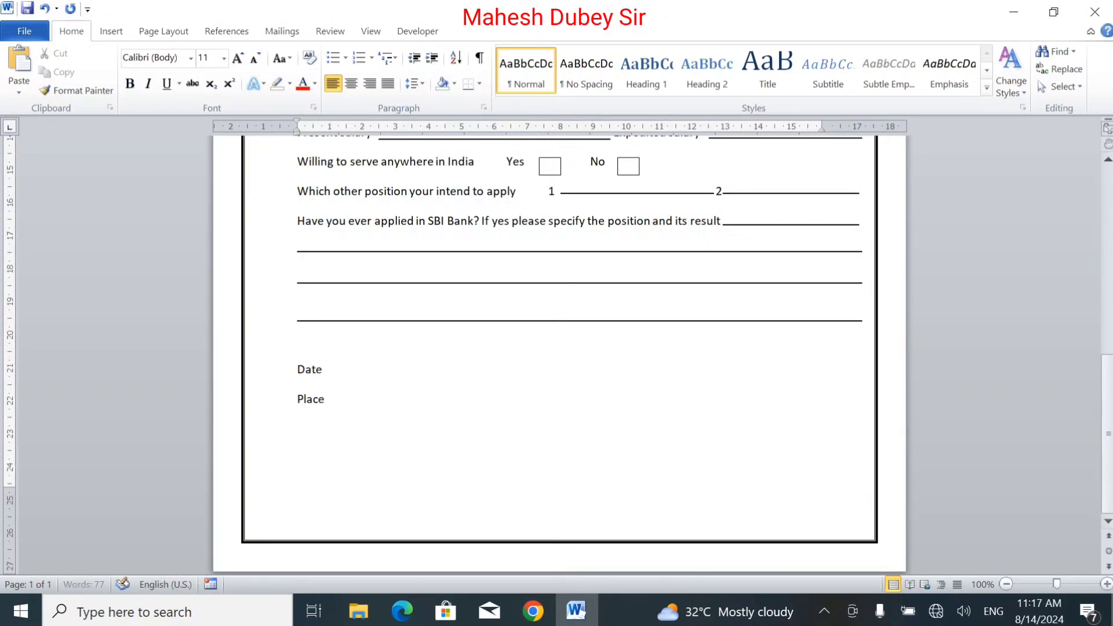
Step: Tab across on the Place line, type Applicant Sign and correct the spelling of Applicant
{"action": "key", "text": "Tab"}
{"action": "key", "text": "Tab"}
{"action": "key", "text": "Tab"}
{"action": "key", "text": "Tab"}
{"action": "key", "text": "Tab"}
{"action": "type", "text": "Aplicant Sin"}
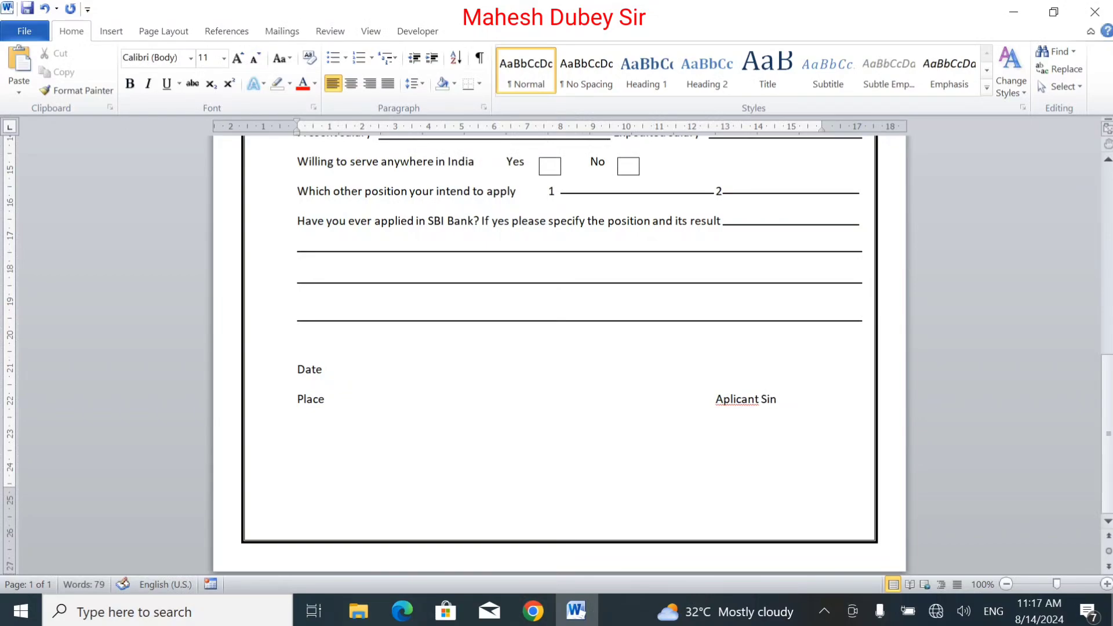
{"action": "key", "text": "BackSpace"}
{"action": "type", "text": "gn"}
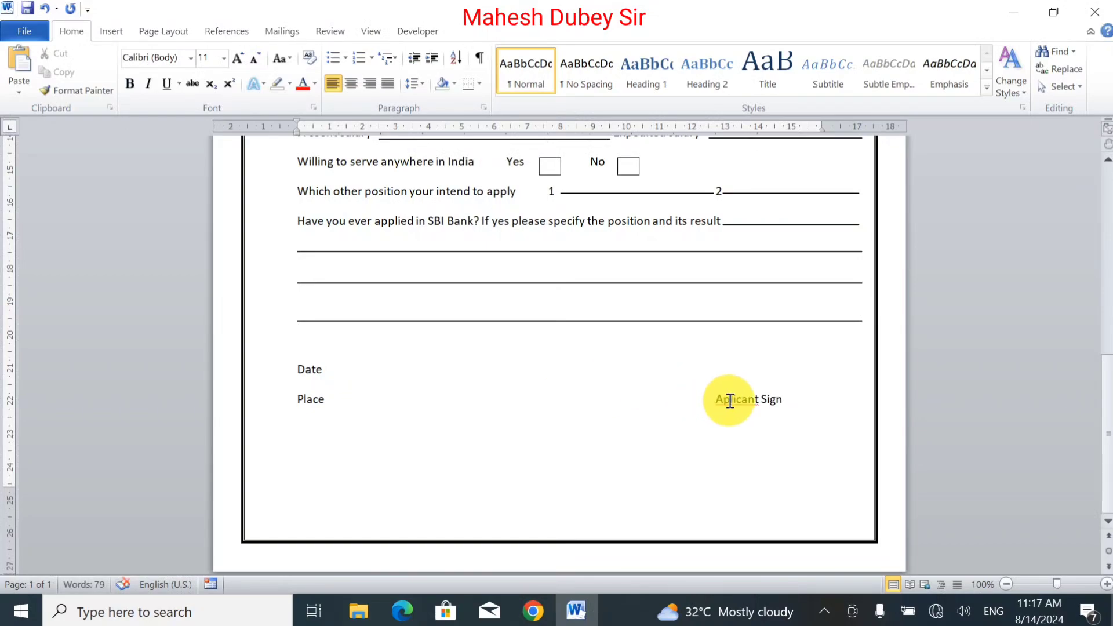
{"action": "right_click", "coordinate": [730, 401]}
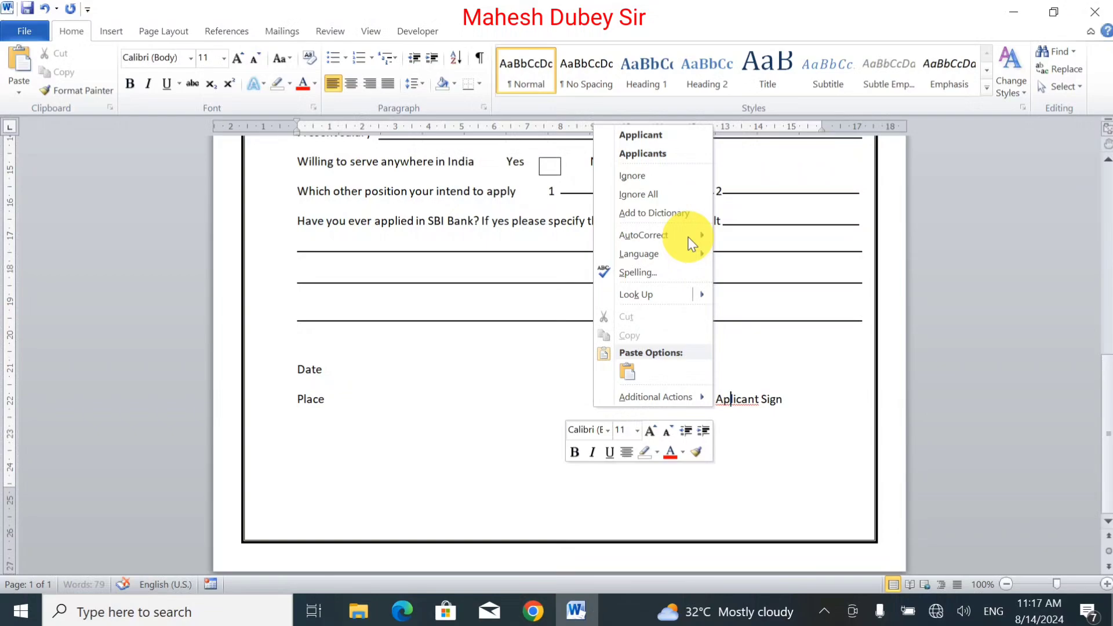
{"action": "left_click", "coordinate": [667, 137]}
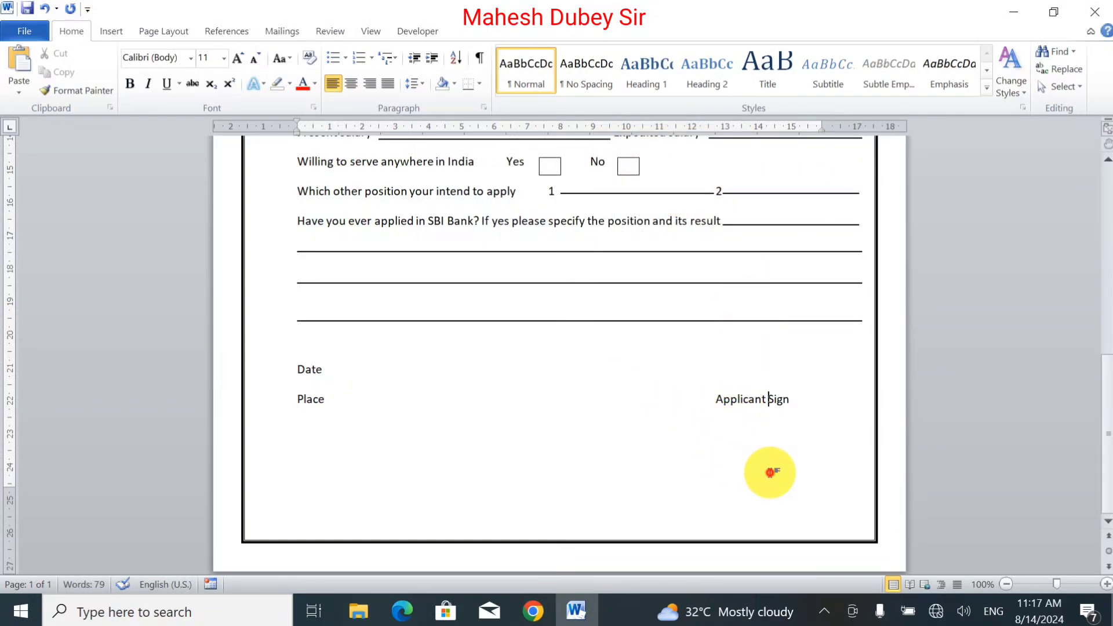
Step: Select the form from Name down to the signature and set its line spacing to 2.0
{"action": "left_click_drag", "start_coordinate": [770, 473], "coordinate": [294, 247]}
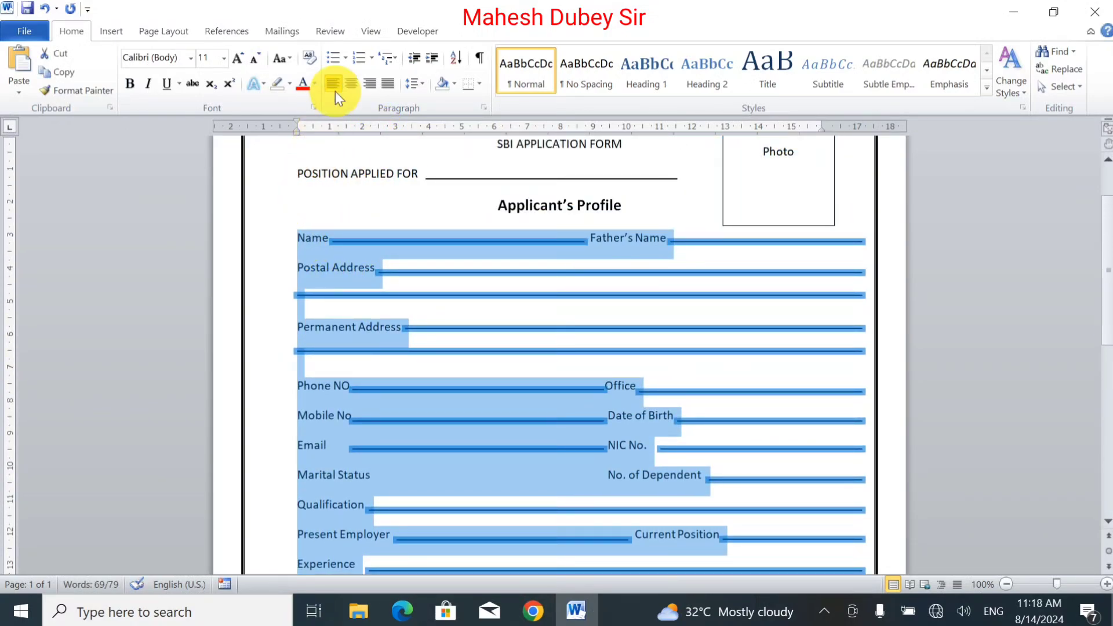
{"action": "left_click", "coordinate": [416, 85]}
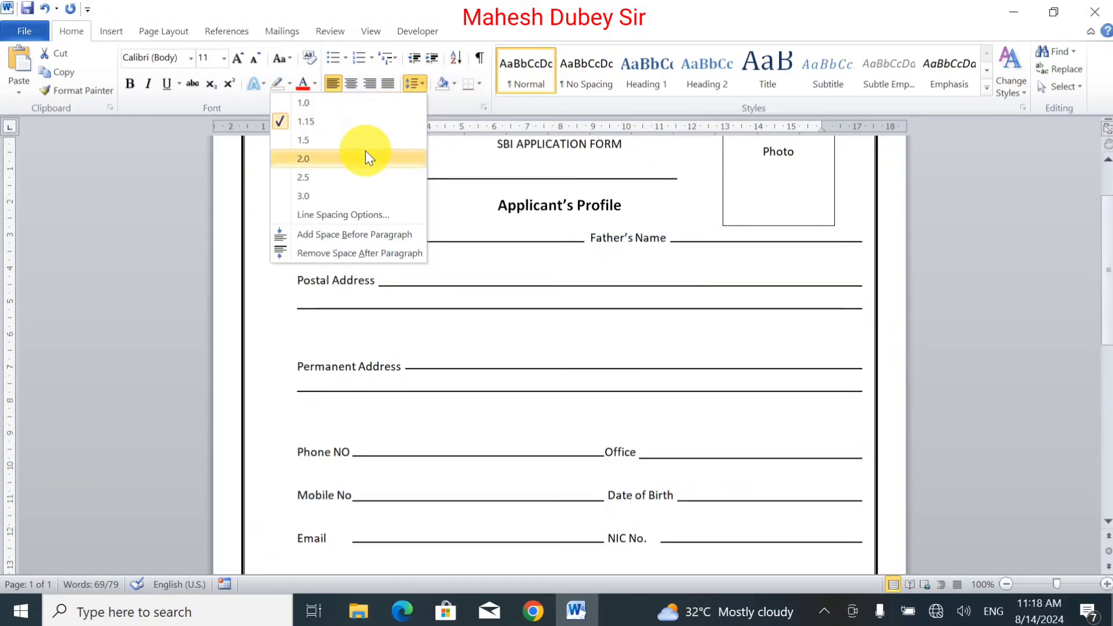
{"action": "left_click", "coordinate": [365, 157]}
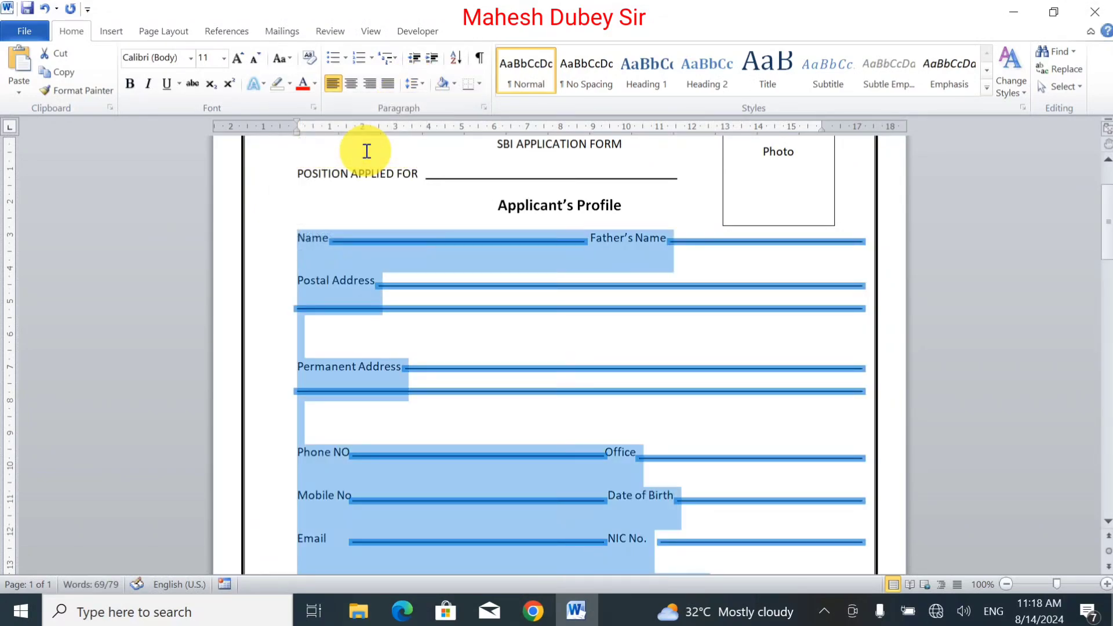
Step: Scroll through the document to check how the form fits on the pages
{"action": "left_click", "coordinate": [481, 310]}
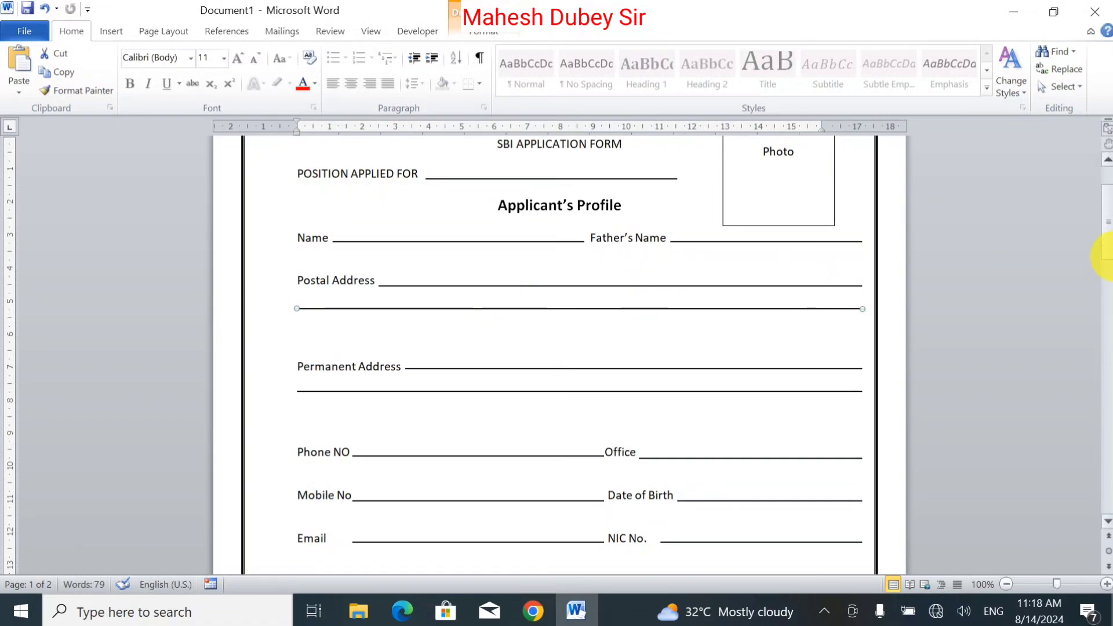
{"action": "mouse_move", "coordinate": [1105, 237]}
{"action": "left_mouse_down"}
{"action": "mouse_move", "coordinate": [1103, 435]}
{"action": "mouse_move", "coordinate": [1107, 369]}
{"action": "left_mouse_up"}
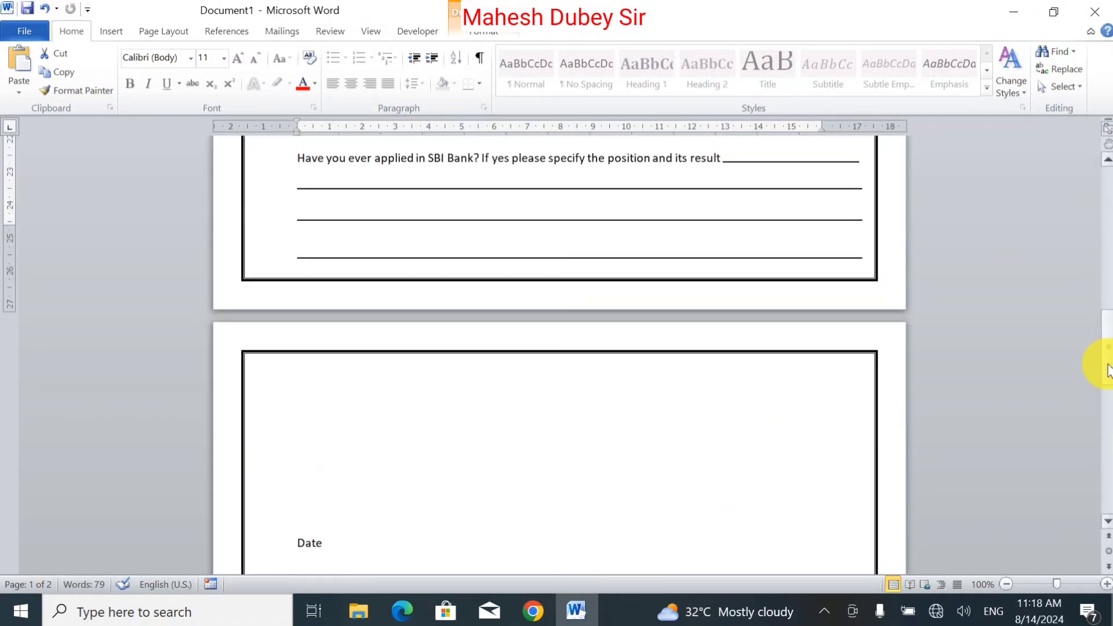
{"action": "scroll", "coordinate": [1107, 369], "scroll_direction": "down", "scroll_amount": 15}
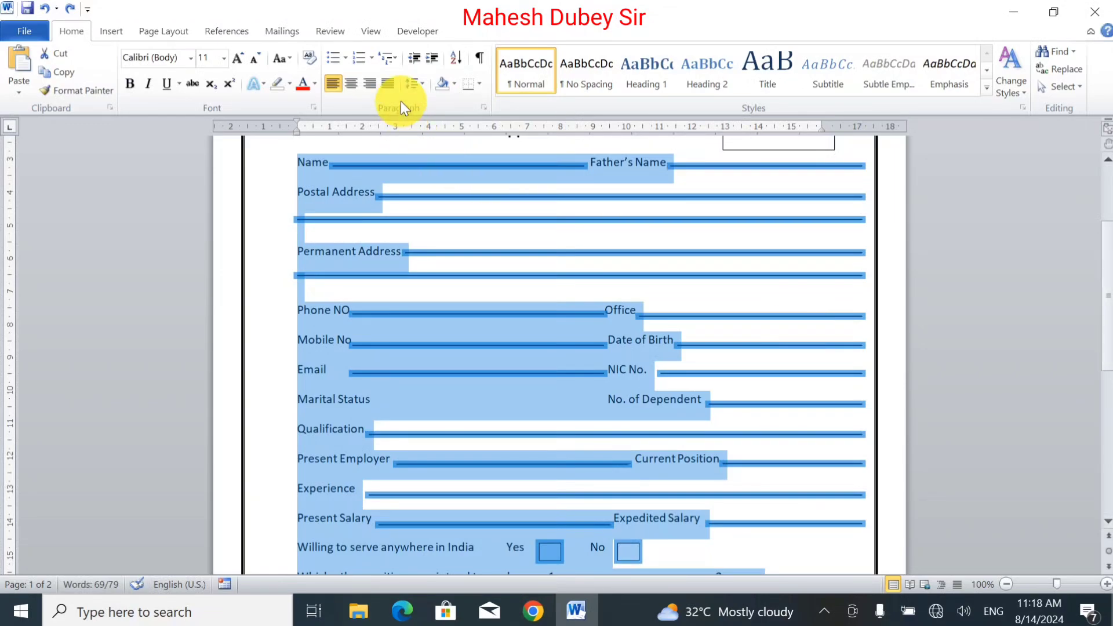
Step: Set the selected form's line spacing to 2.0 and delete the blank line between Date and Place
{"action": "left_click", "coordinate": [413, 87]}
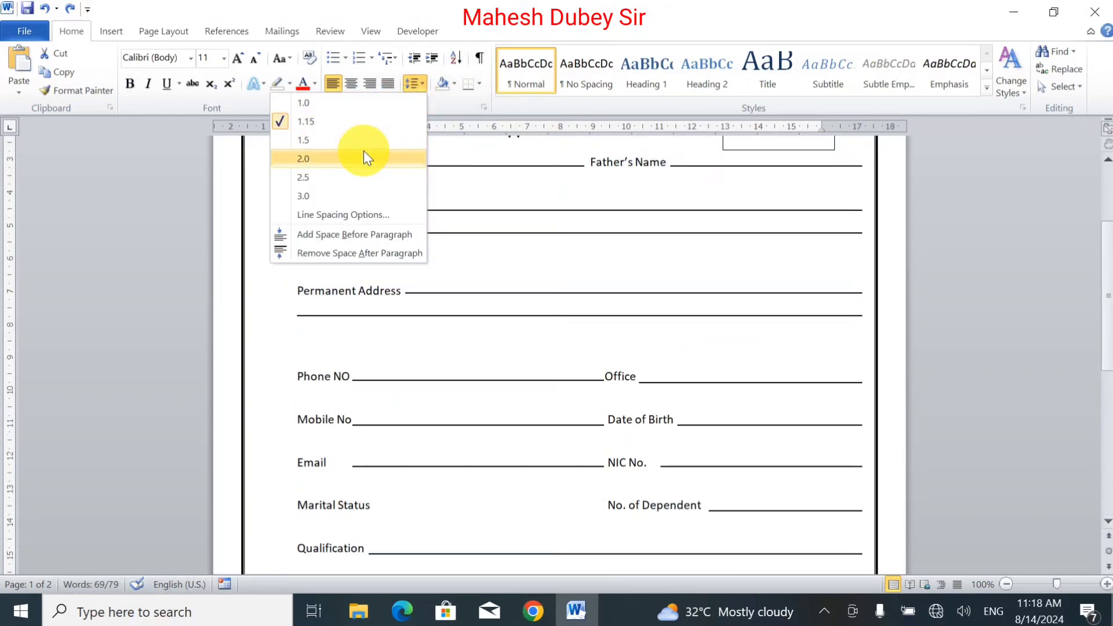
{"action": "left_click", "coordinate": [364, 142]}
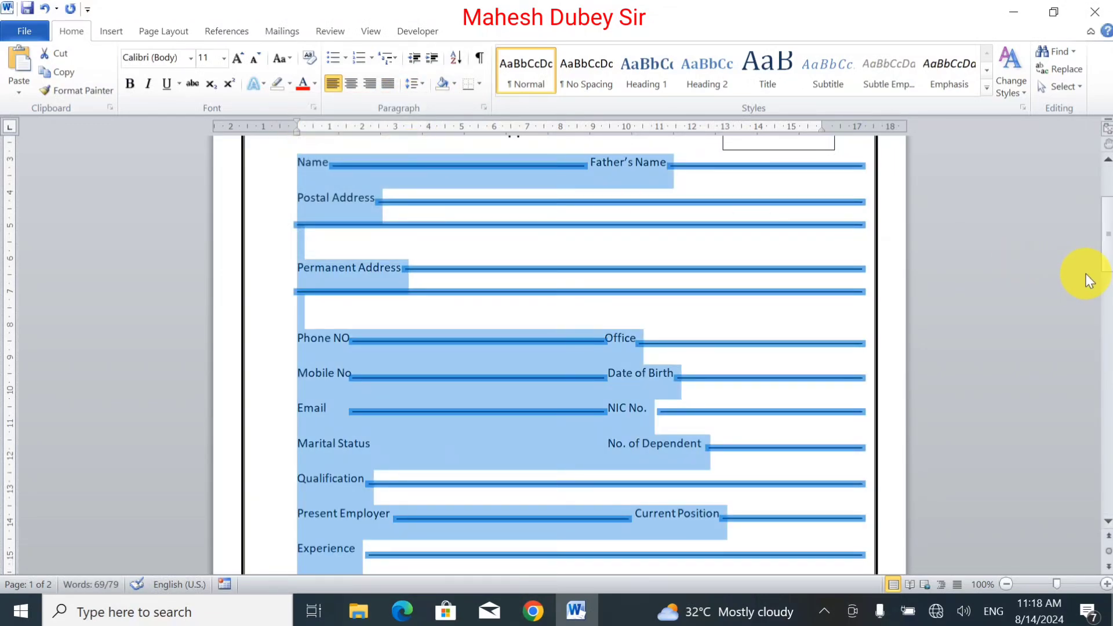
{"action": "left_click_drag", "start_coordinate": [1107, 226], "coordinate": [1107, 328]}
{"action": "left_click", "coordinate": [354, 283]}
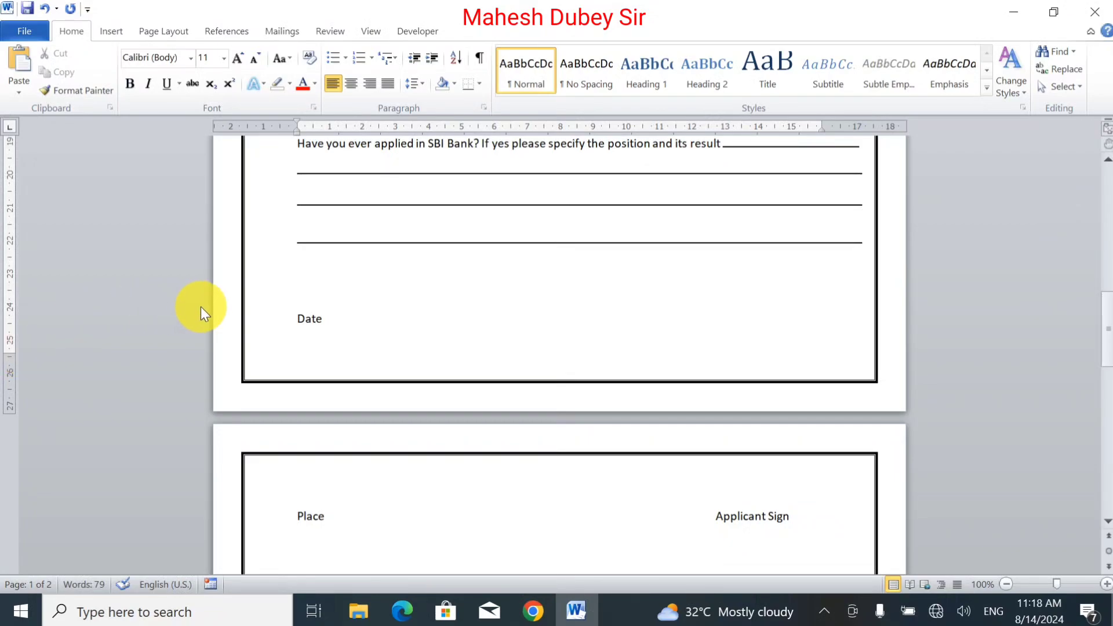
{"action": "key", "text": "Delete"}
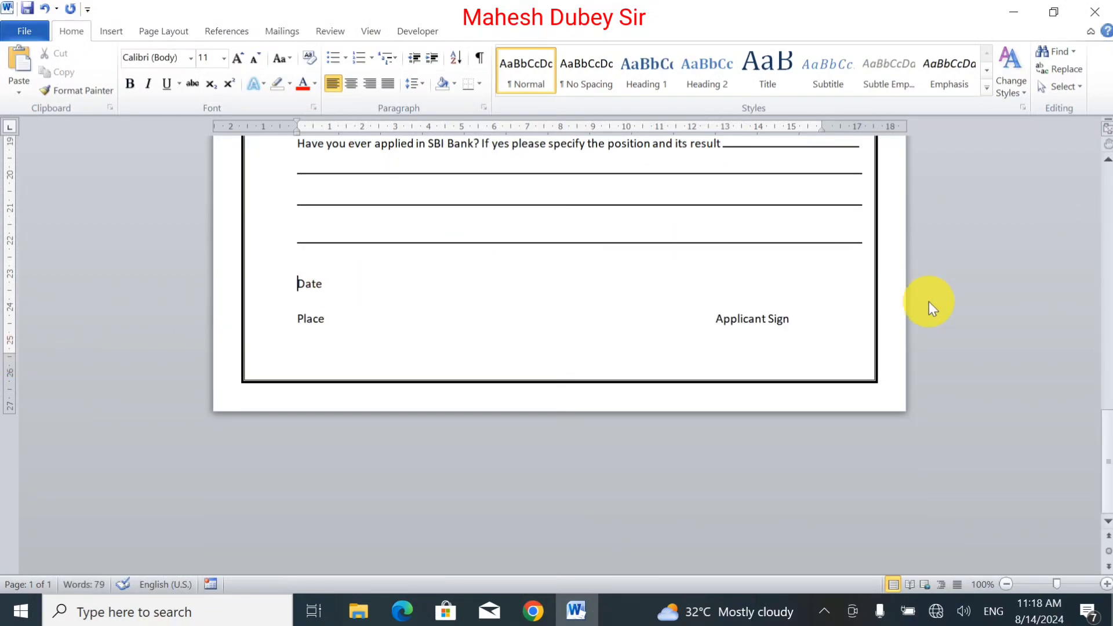
Step: Nudge the second address line below Postal Address slightly downward to even out the spacing
{"action": "left_click_drag", "start_coordinate": [1107, 443], "coordinate": [1069, 259]}
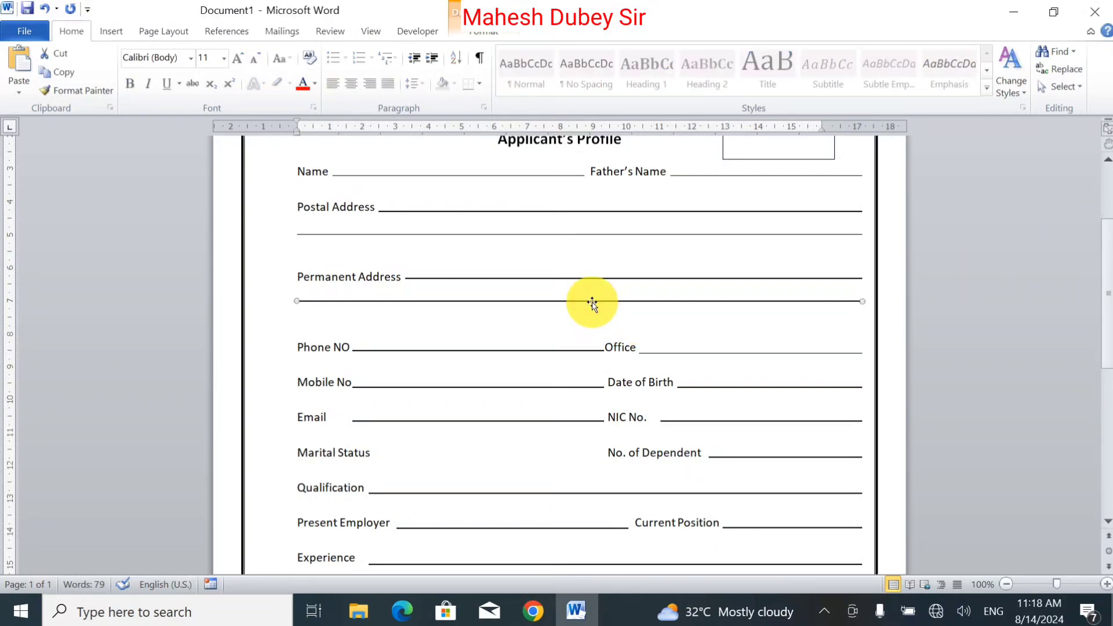
{"action": "key", "text": "ctrl+Down"}
{"action": "key", "text": "ctrl+Down"}
{"action": "key", "text": "ctrl+Down"}
{"action": "key", "text": "ctrl+Down"}
{"action": "key", "text": "ctrl+Down"}
{"action": "key", "text": "ctrl+Down"}
{"action": "key", "text": "ctrl+Down"}
{"action": "key", "text": "ctrl+Down"}
{"action": "key", "text": "ctrl+Down"}
{"action": "key", "text": "ctrl+Down"}
{"action": "key", "text": "ctrl+Down"}
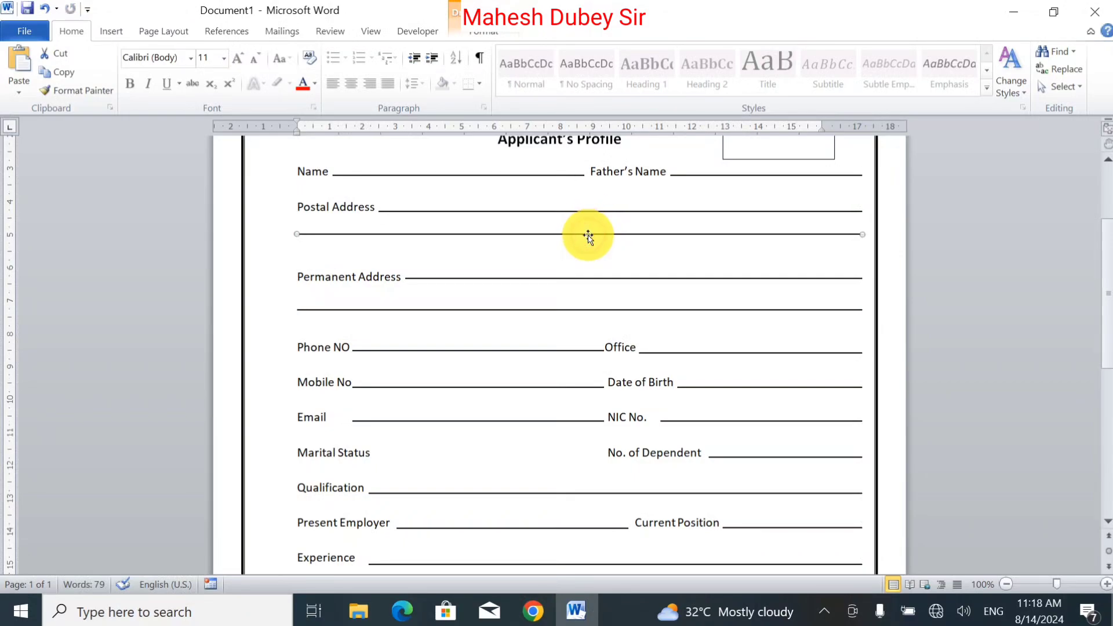
{"action": "key", "text": "ctrl+Down"}
{"action": "key", "text": "ctrl+Down"}
{"action": "key", "text": "ctrl+Down"}
{"action": "key", "text": "ctrl+Down"}
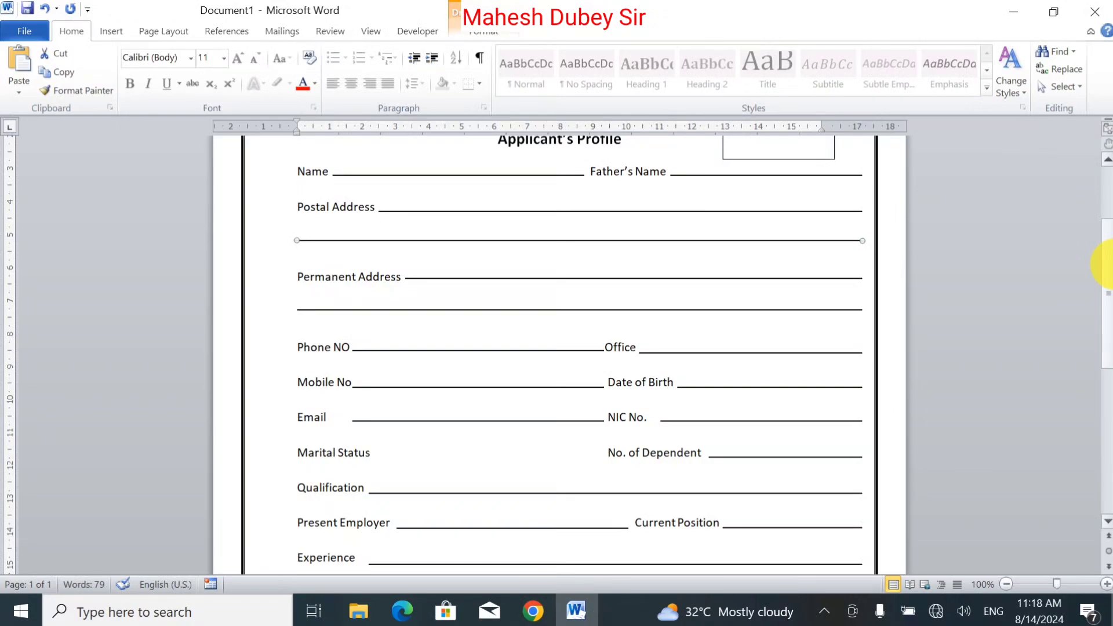
{"action": "key", "text": "ctrl+Down"}
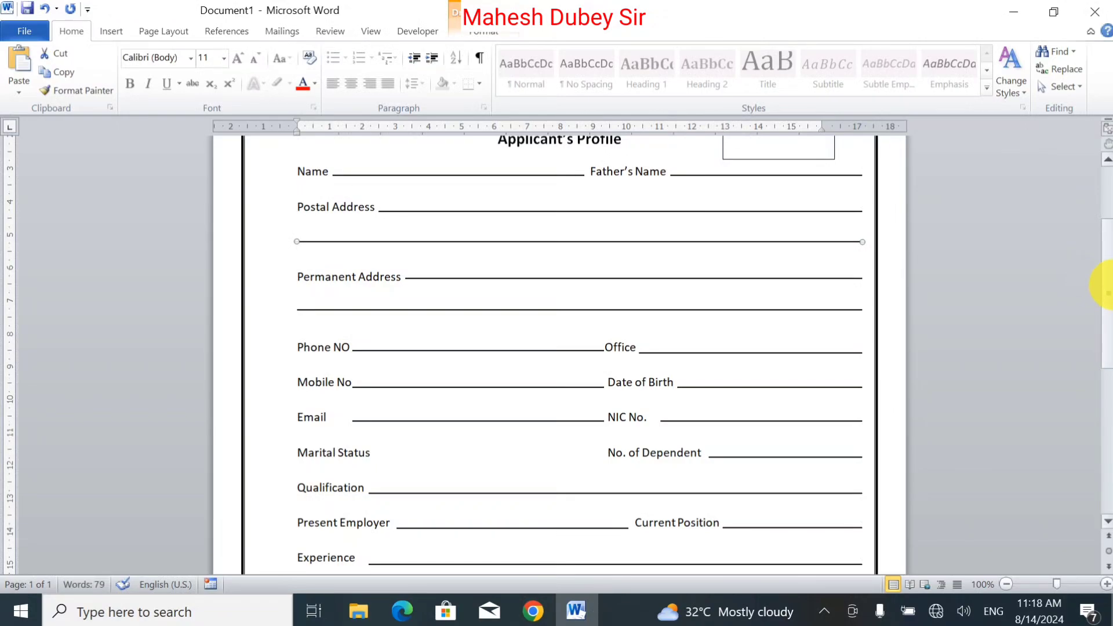
Step: Open the print preview and zoom in to inspect the finished form on the page
{"action": "left_click_drag", "start_coordinate": [1107, 284], "coordinate": [1095, 443]}
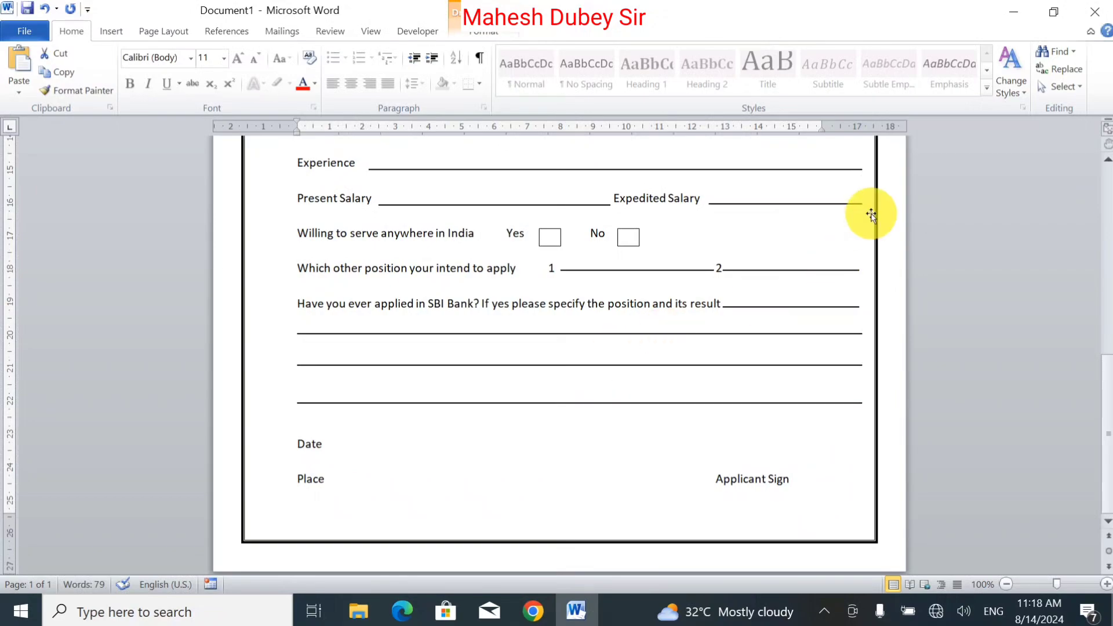
{"action": "left_click", "coordinate": [23, 30]}
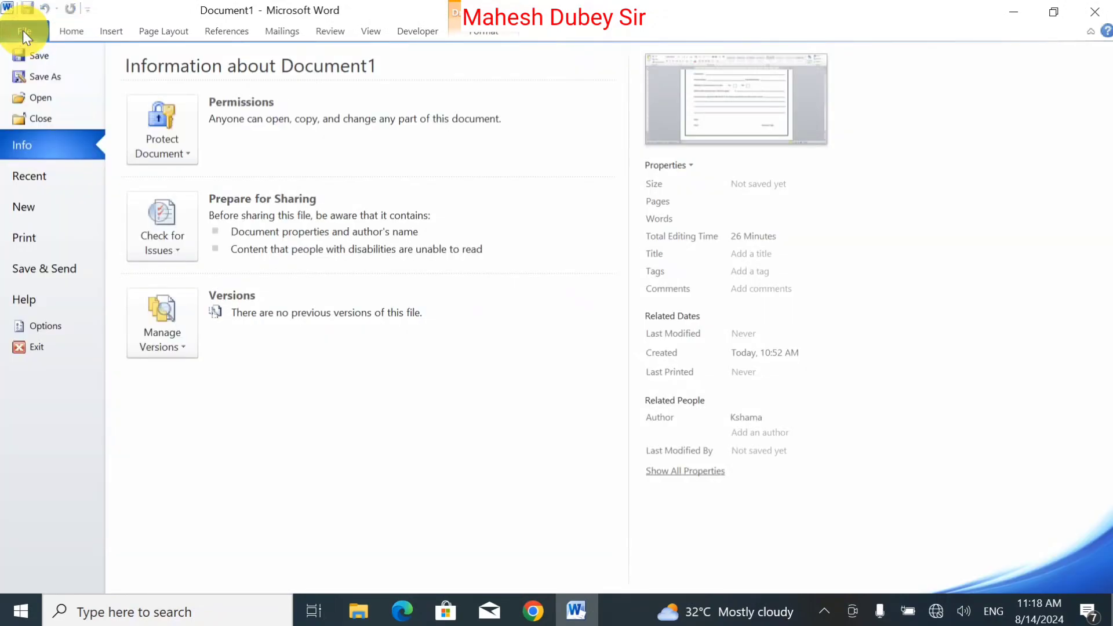
{"action": "left_click", "coordinate": [44, 239]}
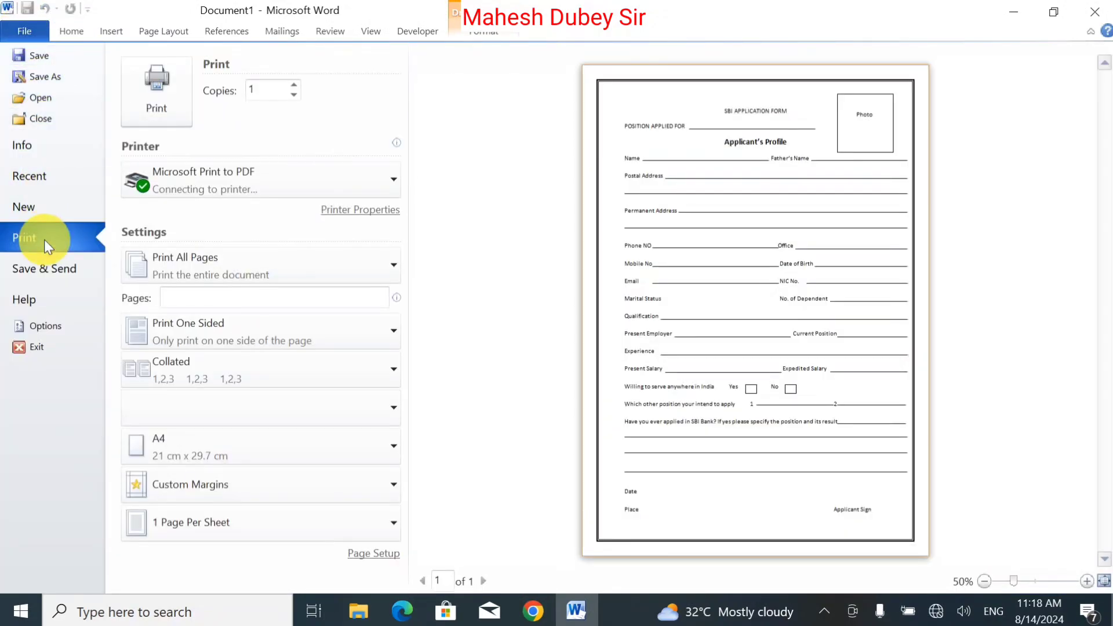
{"action": "left_click", "coordinate": [1093, 582]}
{"action": "left_click", "coordinate": [1093, 582]}
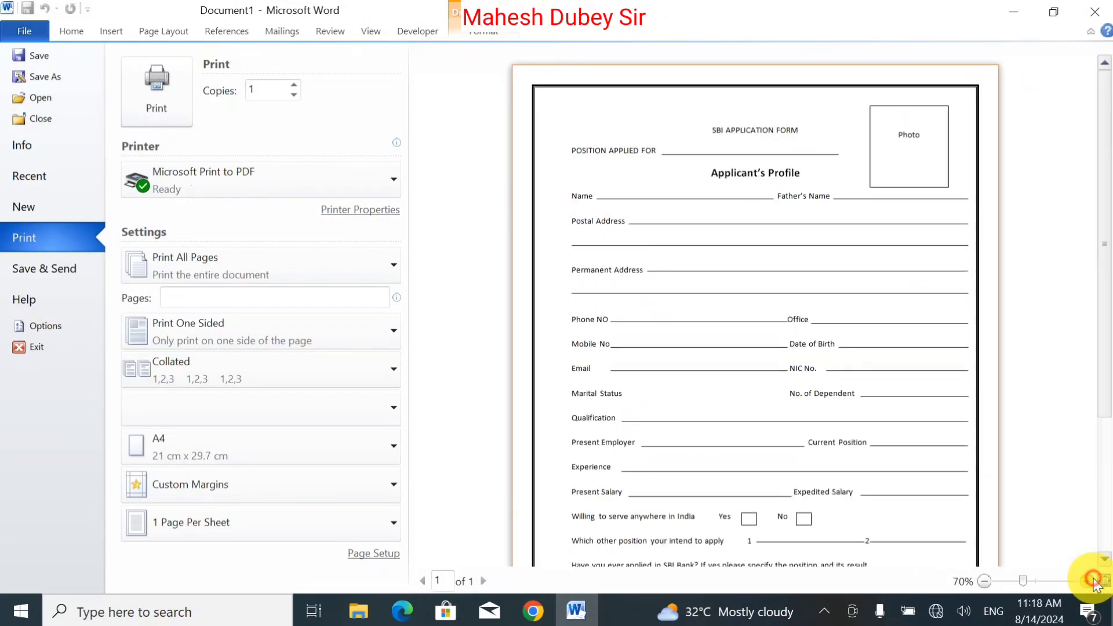
{"action": "left_click", "coordinate": [1093, 581]}
{"action": "left_click", "coordinate": [1093, 581]}
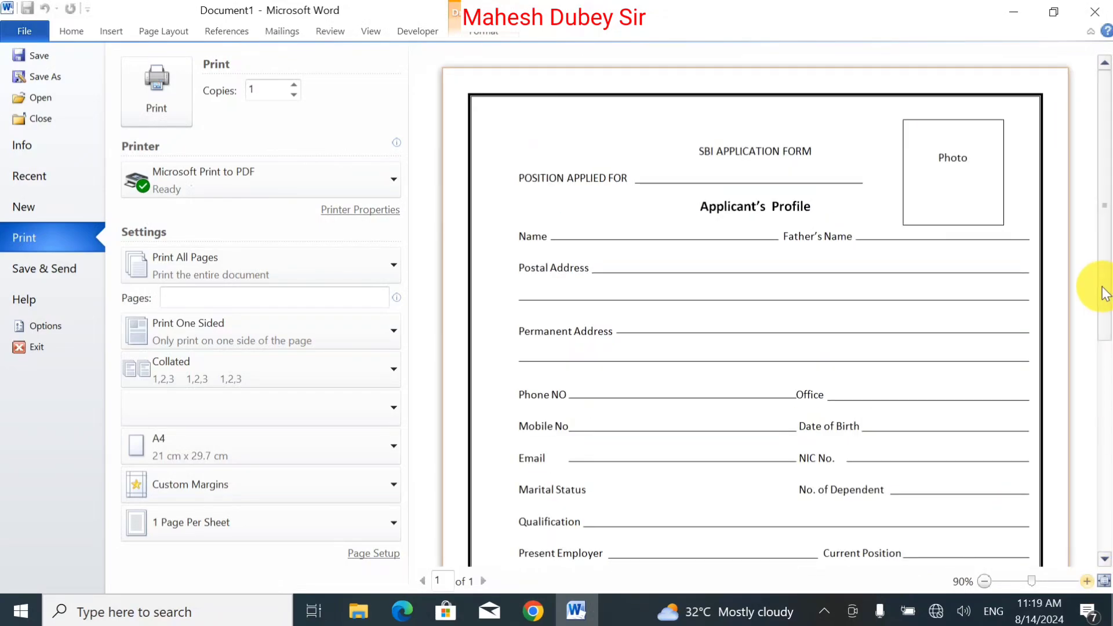
{"action": "left_click_drag", "start_coordinate": [1104, 352], "coordinate": [1094, 273]}
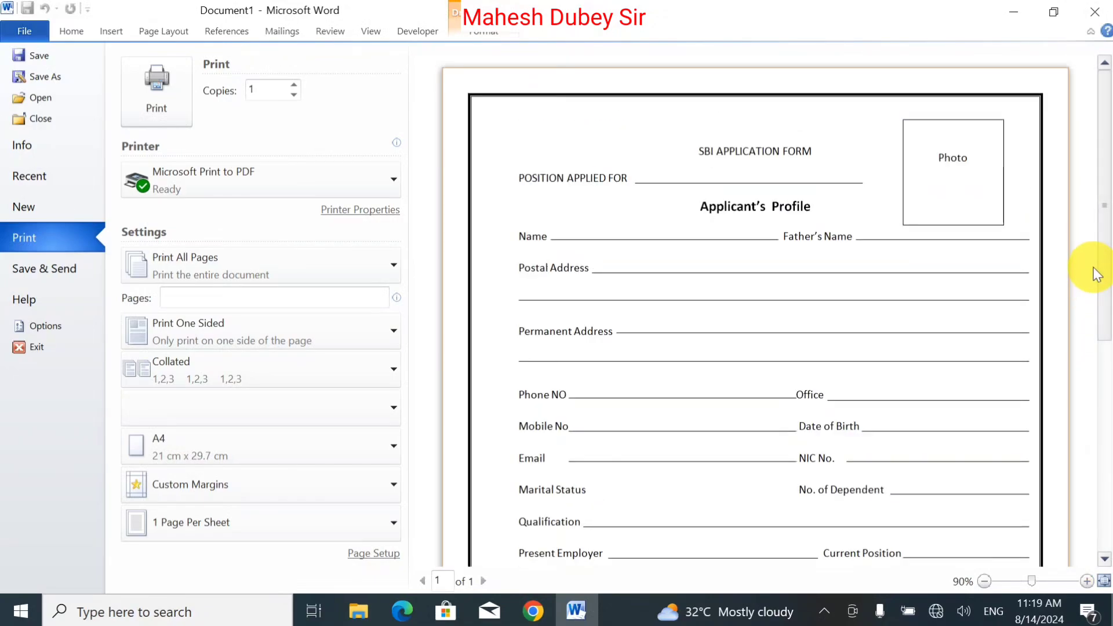